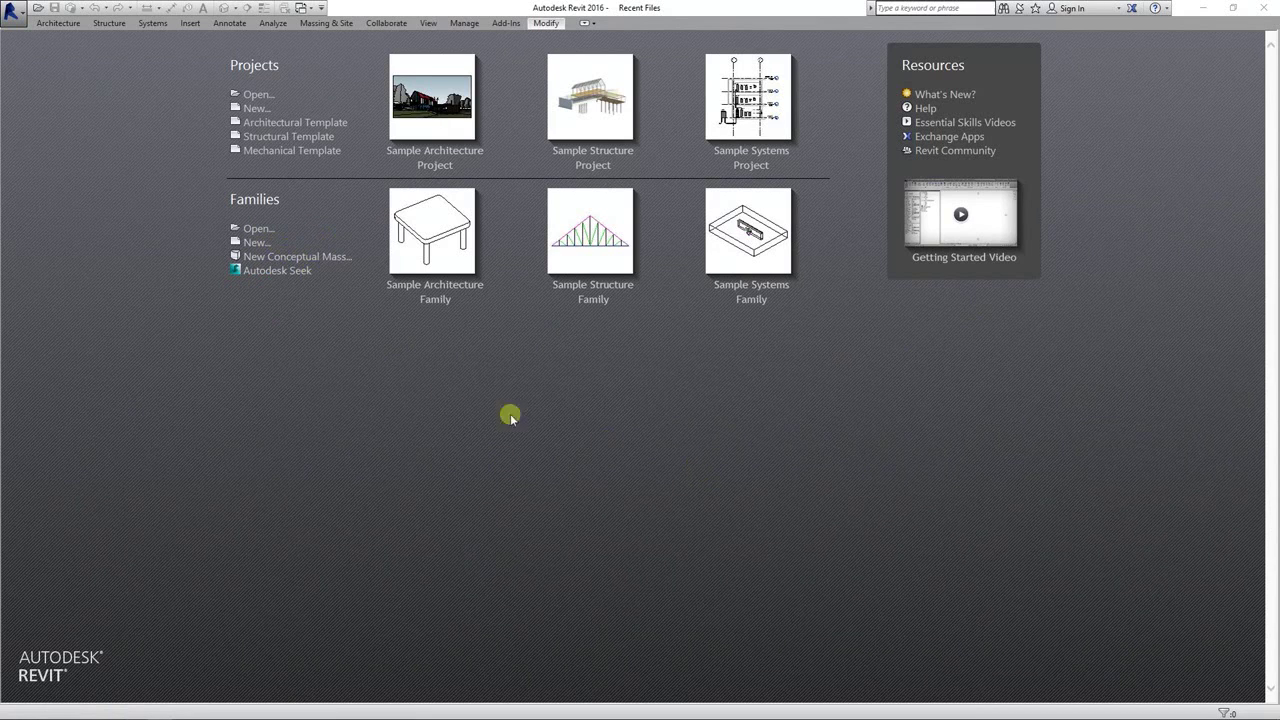
Create a new family from the Generic Model Adaptive template
left_click(254, 243)
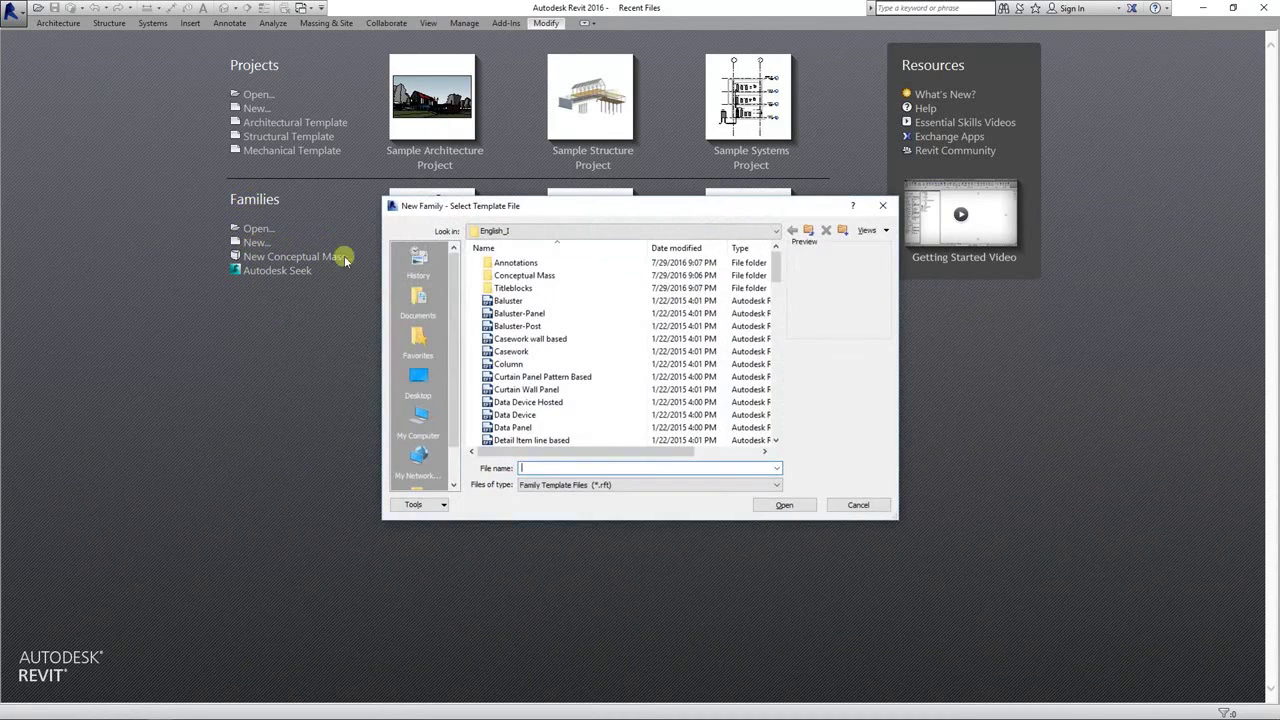
scroll(737, 302, "down", 2)
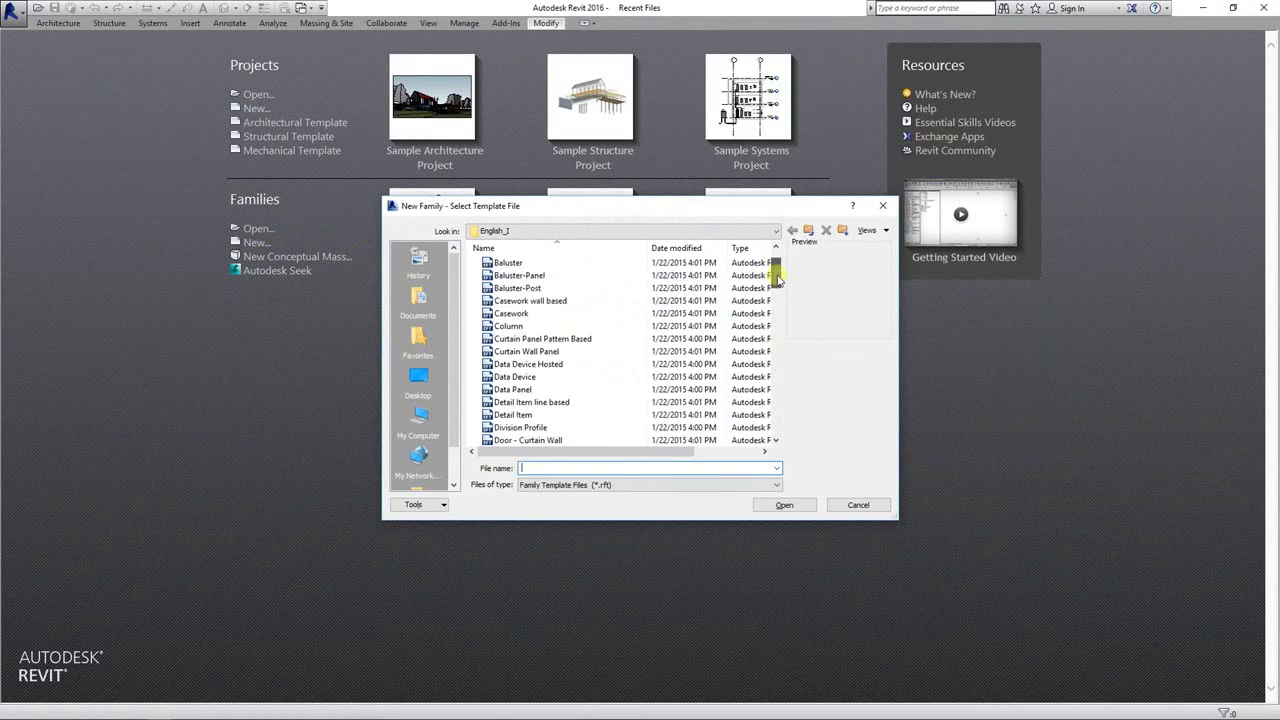
left_click(508, 304)
scroll(508, 306, "down", 5)
left_click(536, 262)
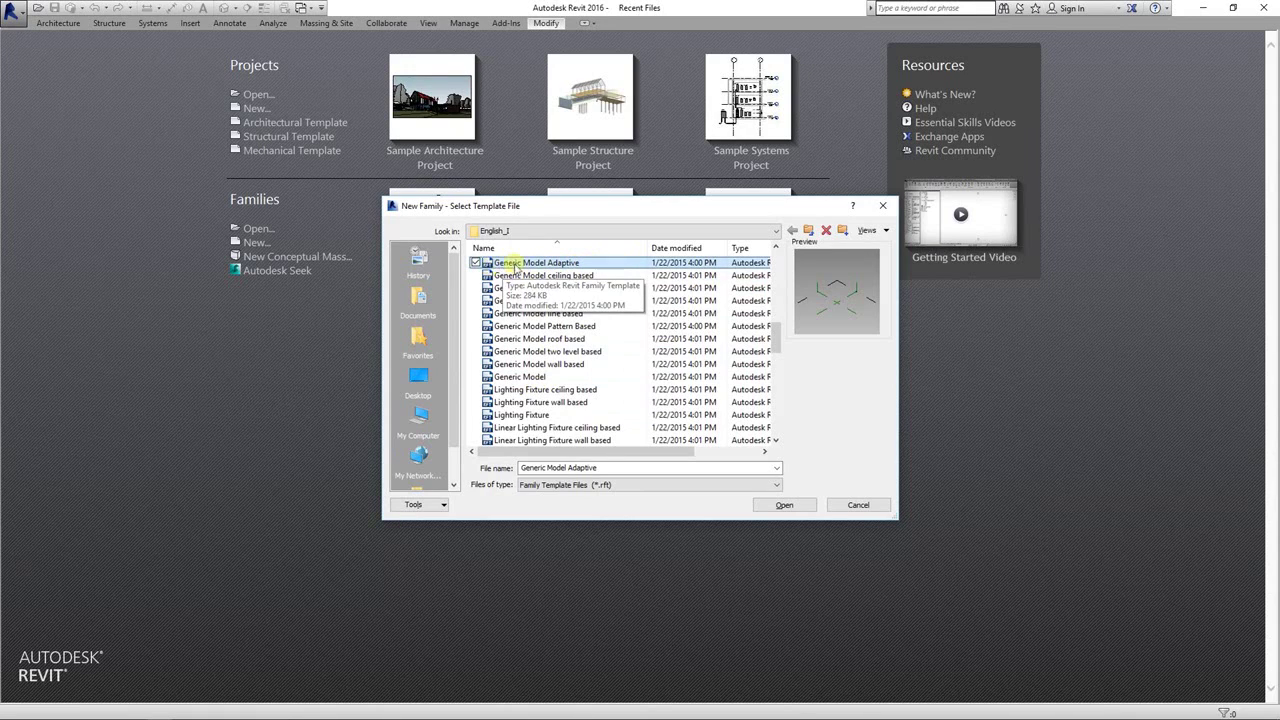
left_click(783, 505)
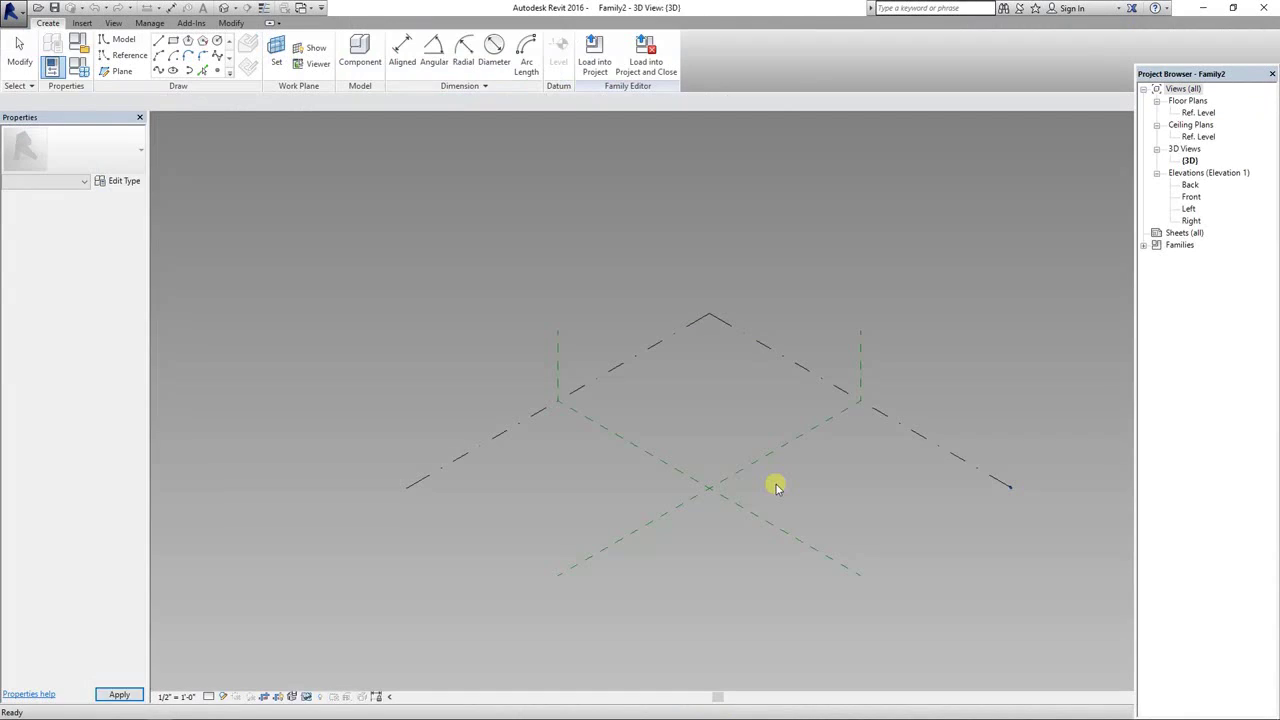
Examine the template's default reference planes and level in the 3D view
middle_click_drag(760, 317, 736, 302)
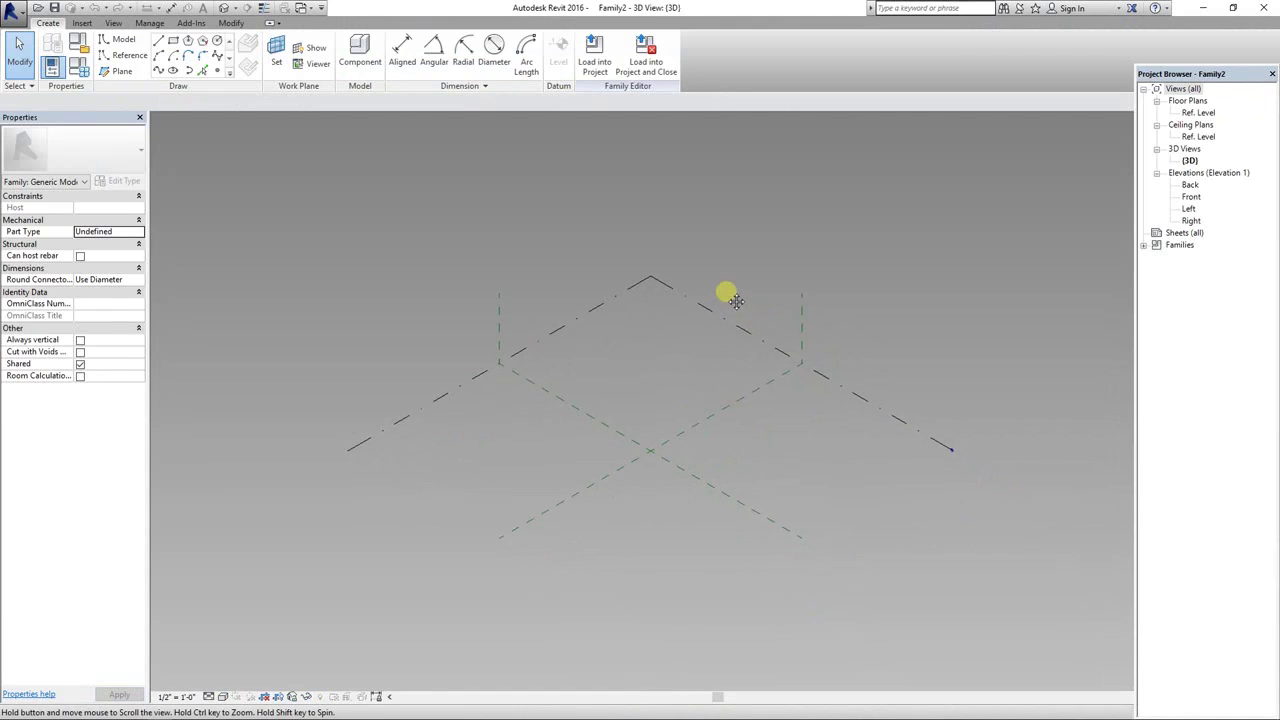
scroll(736, 302, "down", 1)
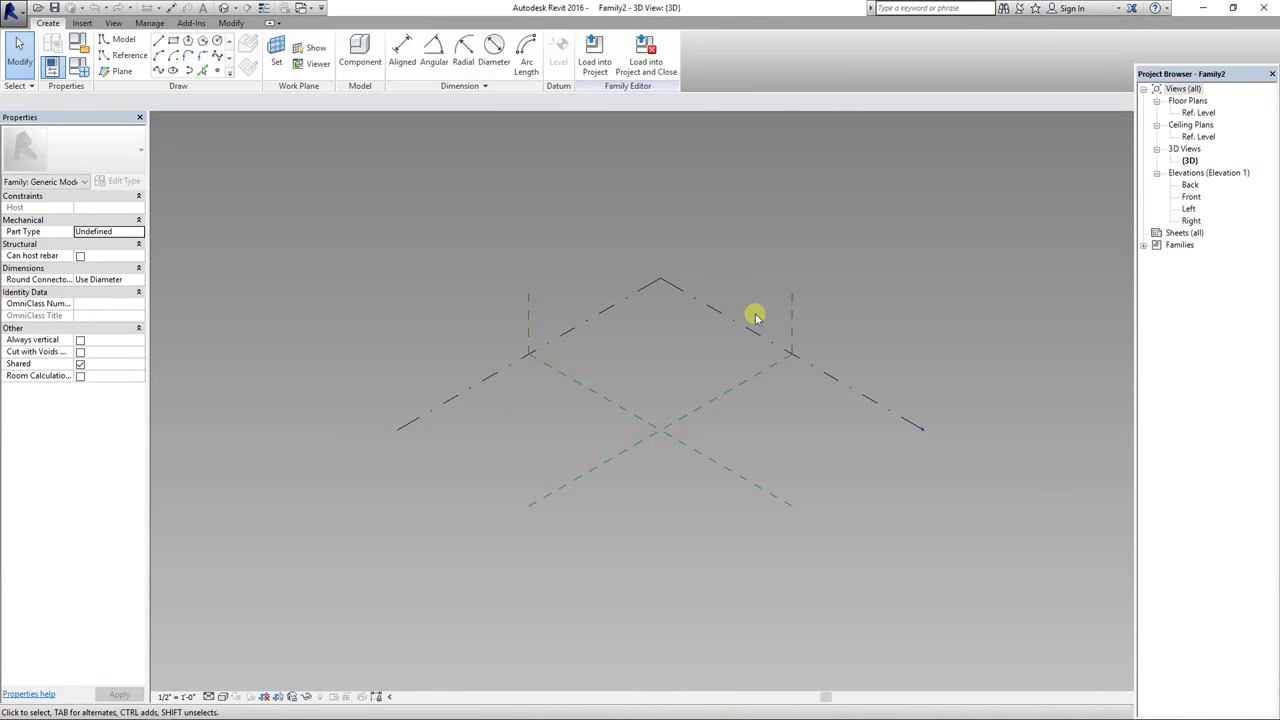
middle_click_drag(750, 314, 625, 272)
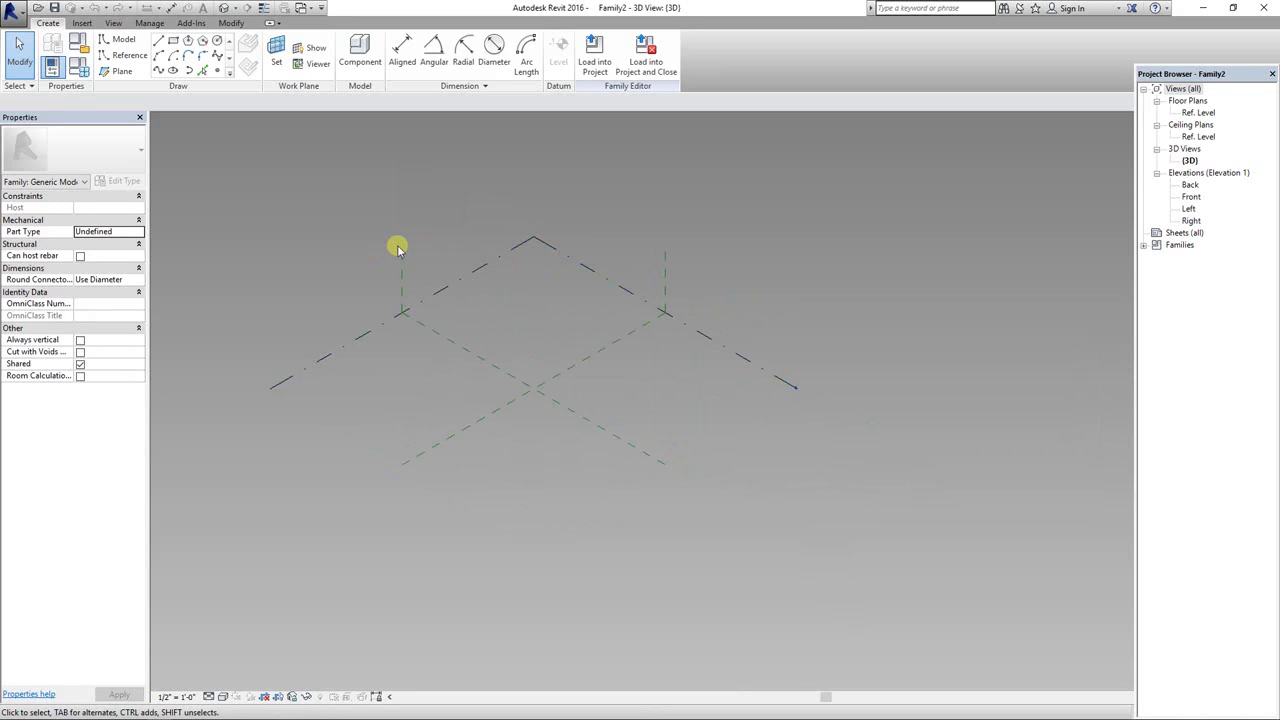
middle_click_drag(397, 248, 441, 343)
scroll(442, 330, "down", 1)
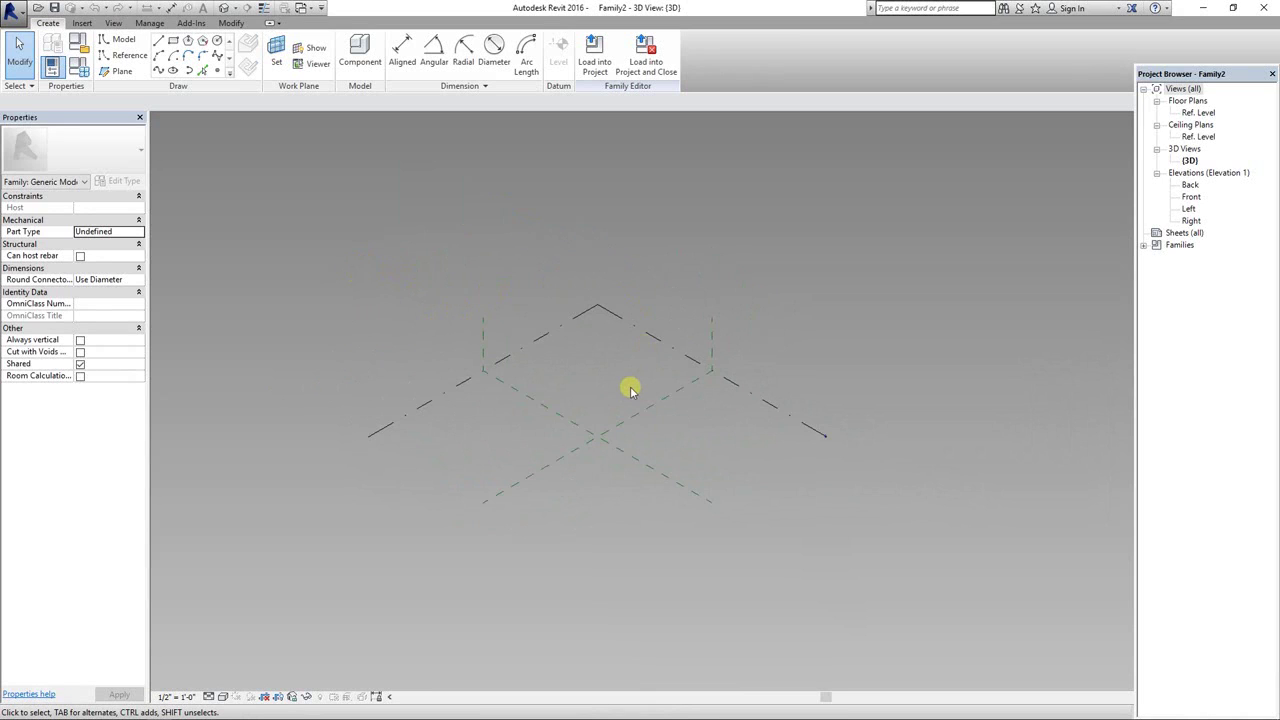
scroll(606, 343, "down", 2)
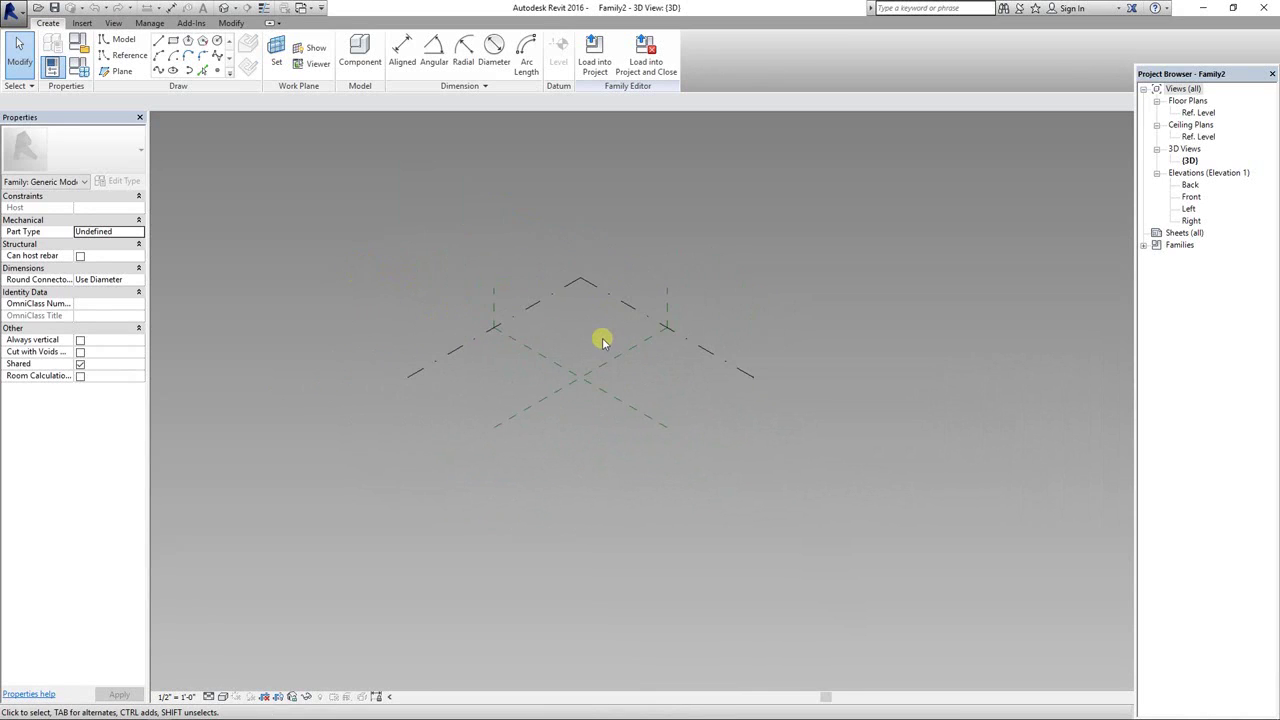
middle_click_drag(600, 340, 626, 426)
scroll(620, 423, "up", 2)
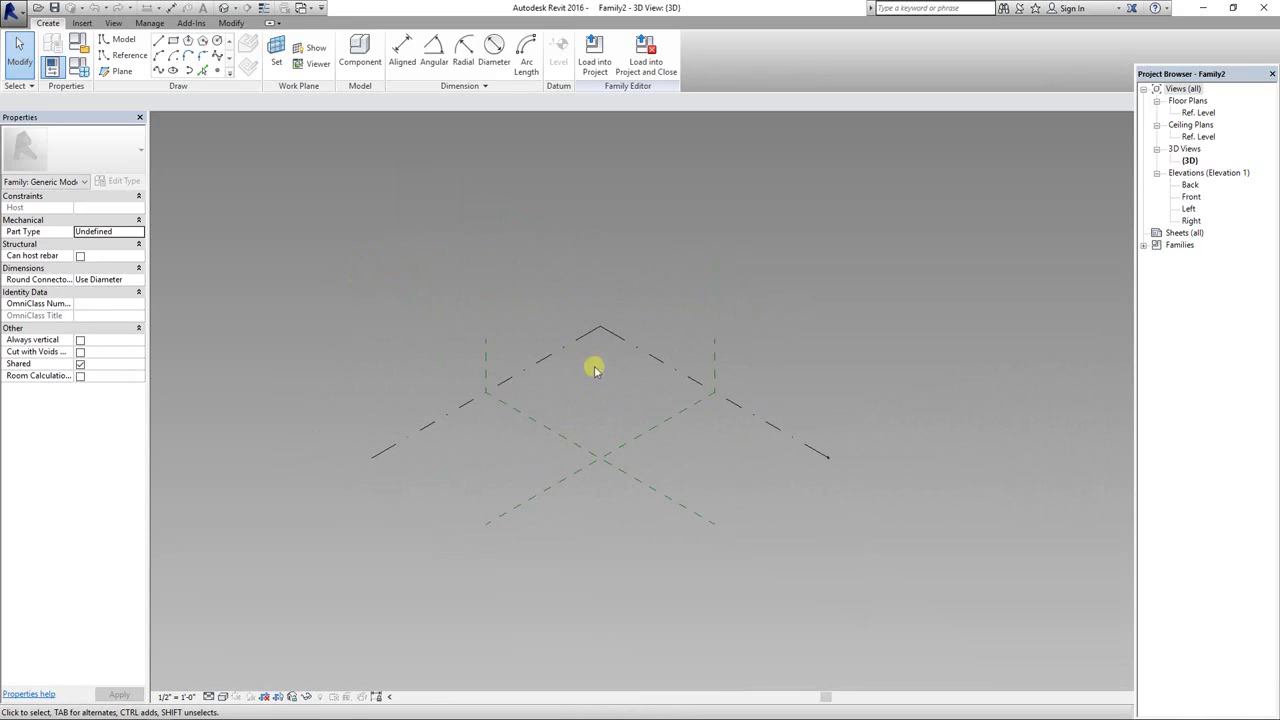
middle_click_drag(582, 350, 594, 313)
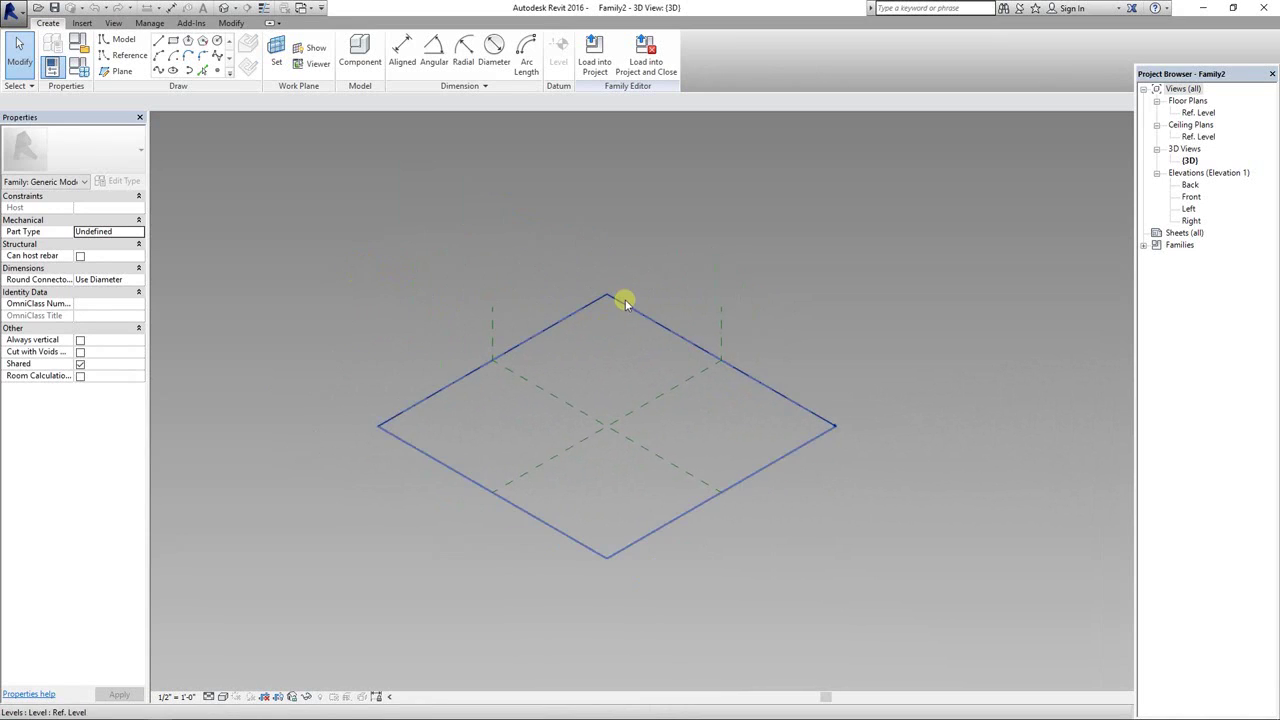
In the Ref. Level floor plan, sketch a reference-line rectangle about 21' by 20' around the intersection of the reference planes
double_click(1203, 113)
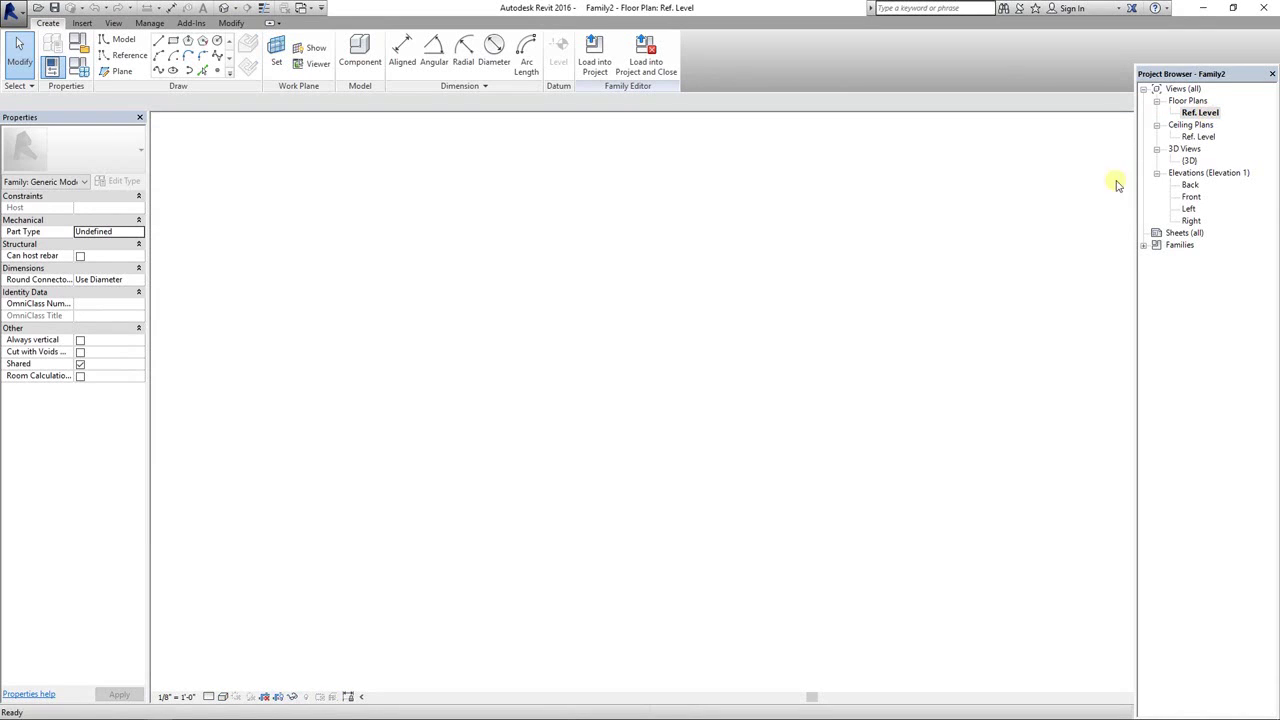
middle_click_drag(773, 350, 706, 343)
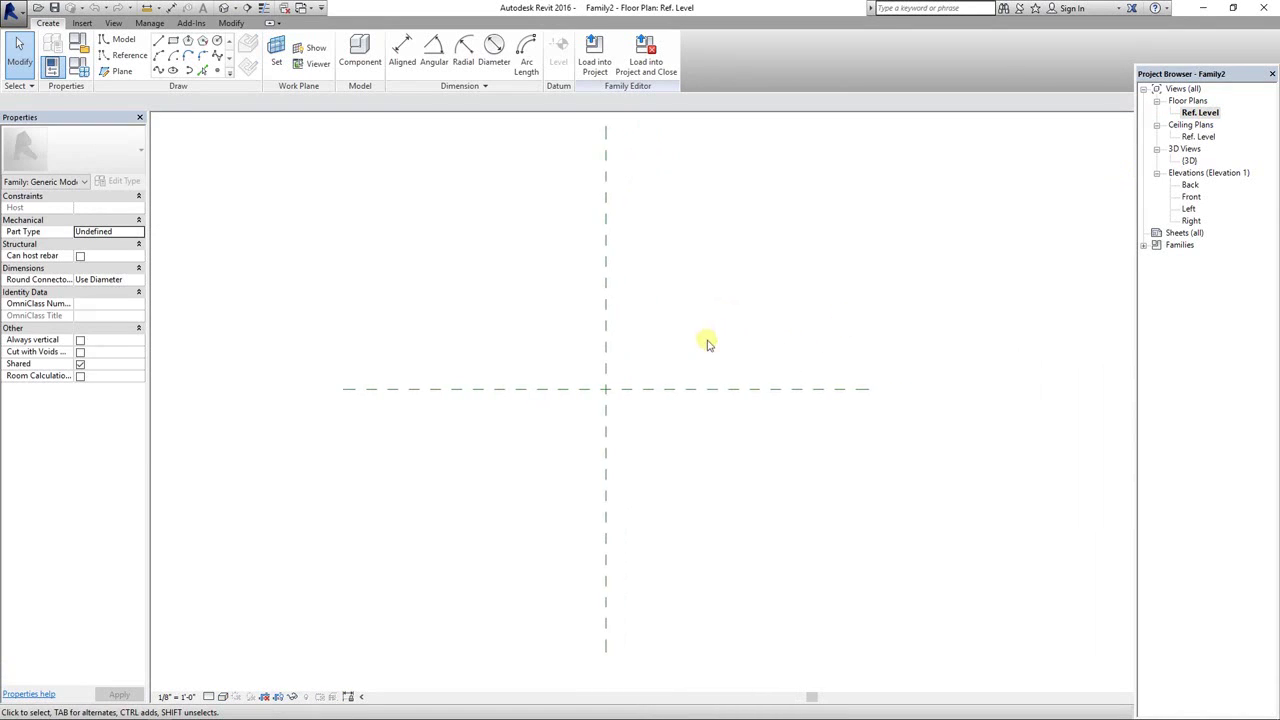
left_click(120, 56)
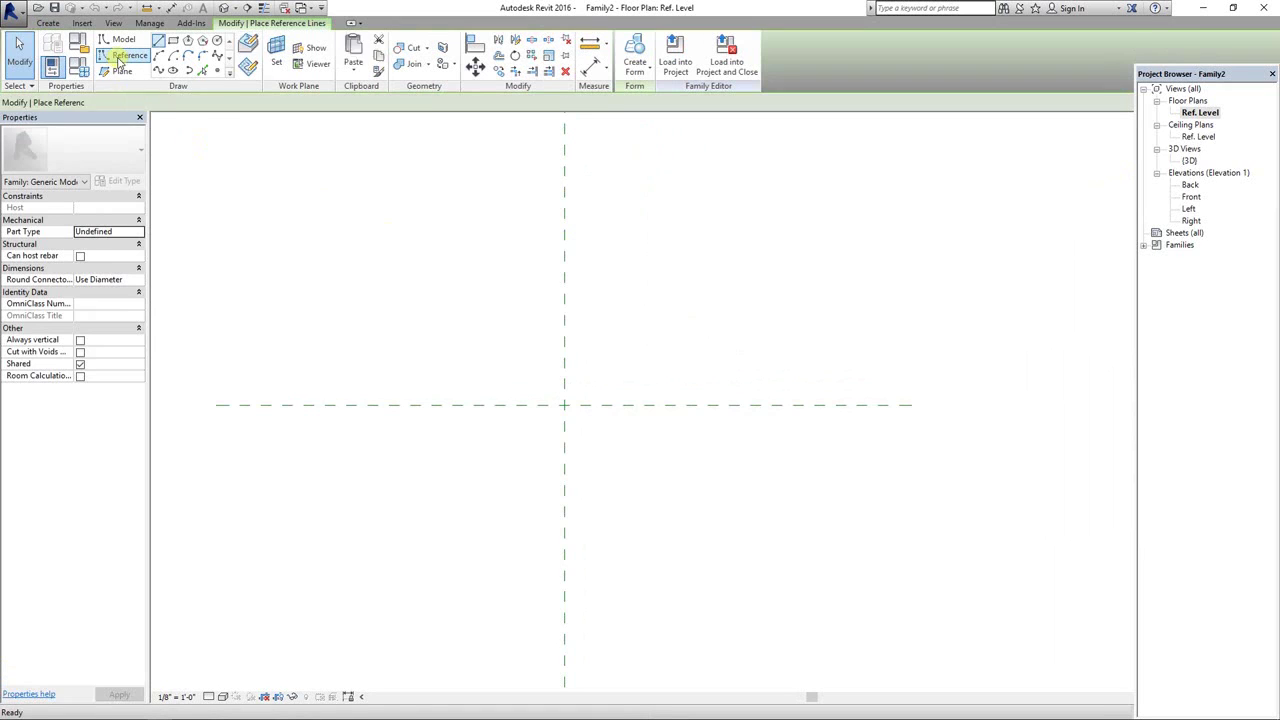
left_click(172, 45)
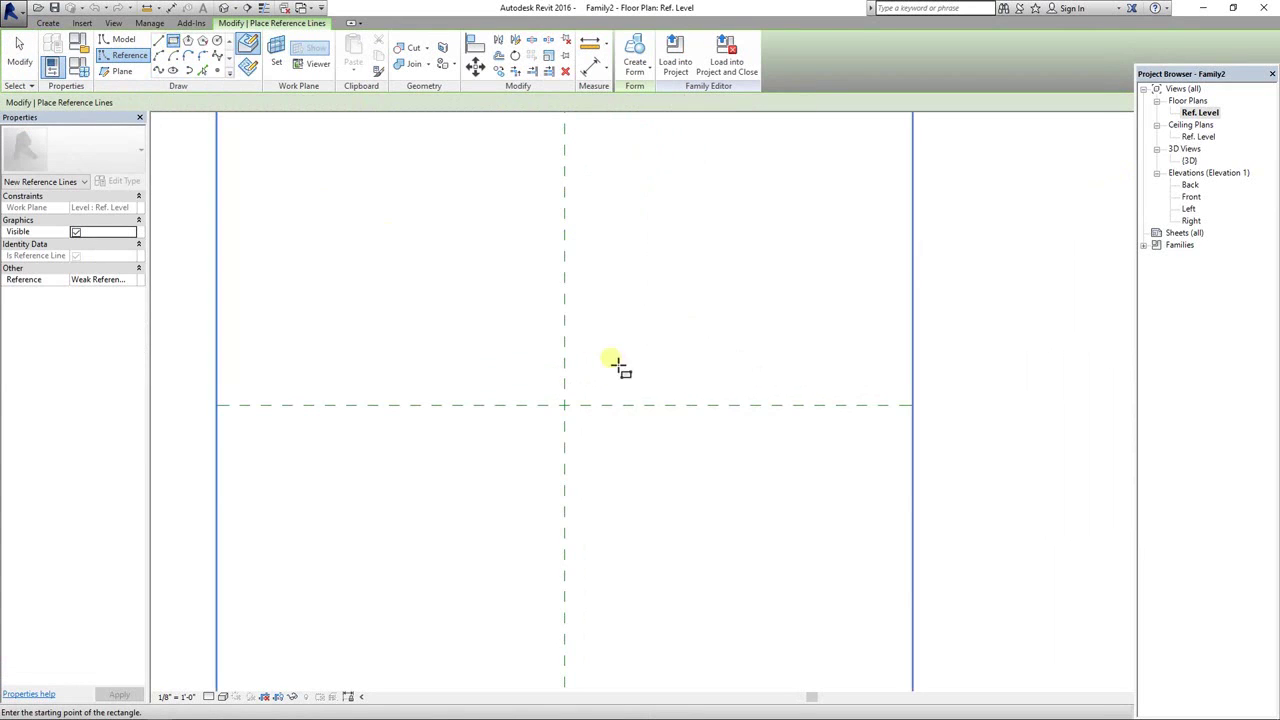
left_click(493, 333)
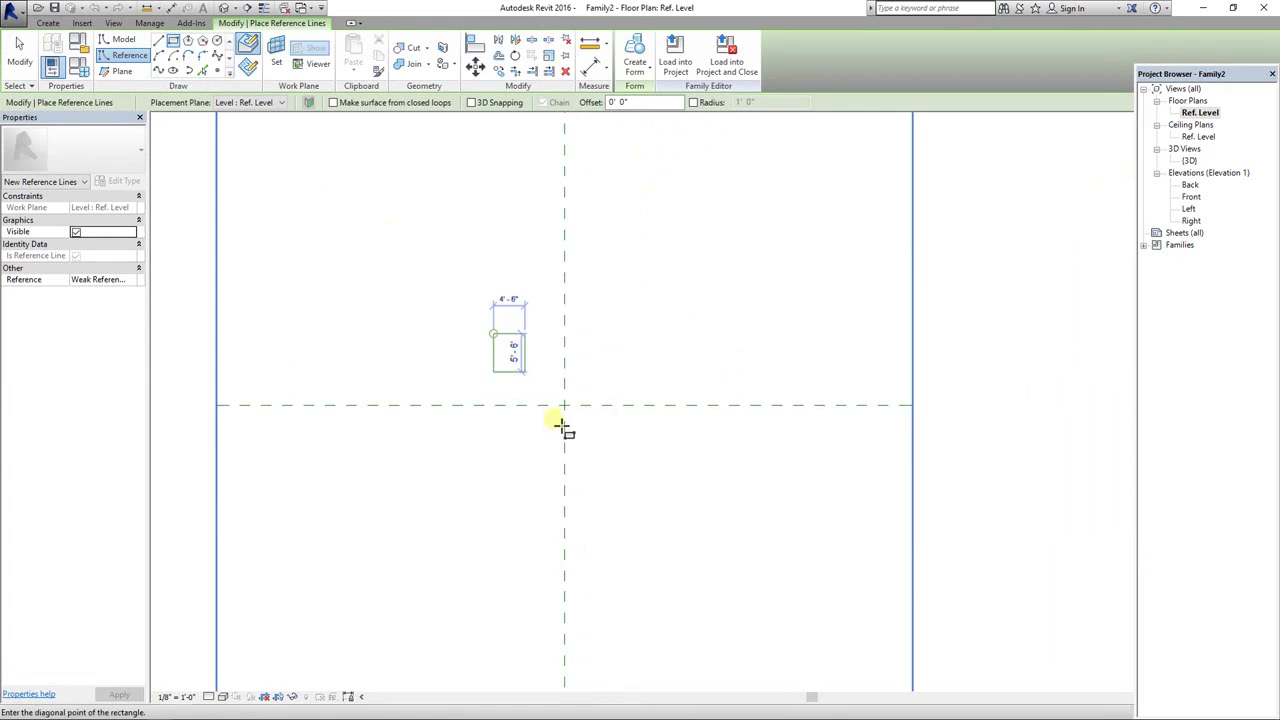
left_click(640, 472)
scroll(632, 383, "up", 2)
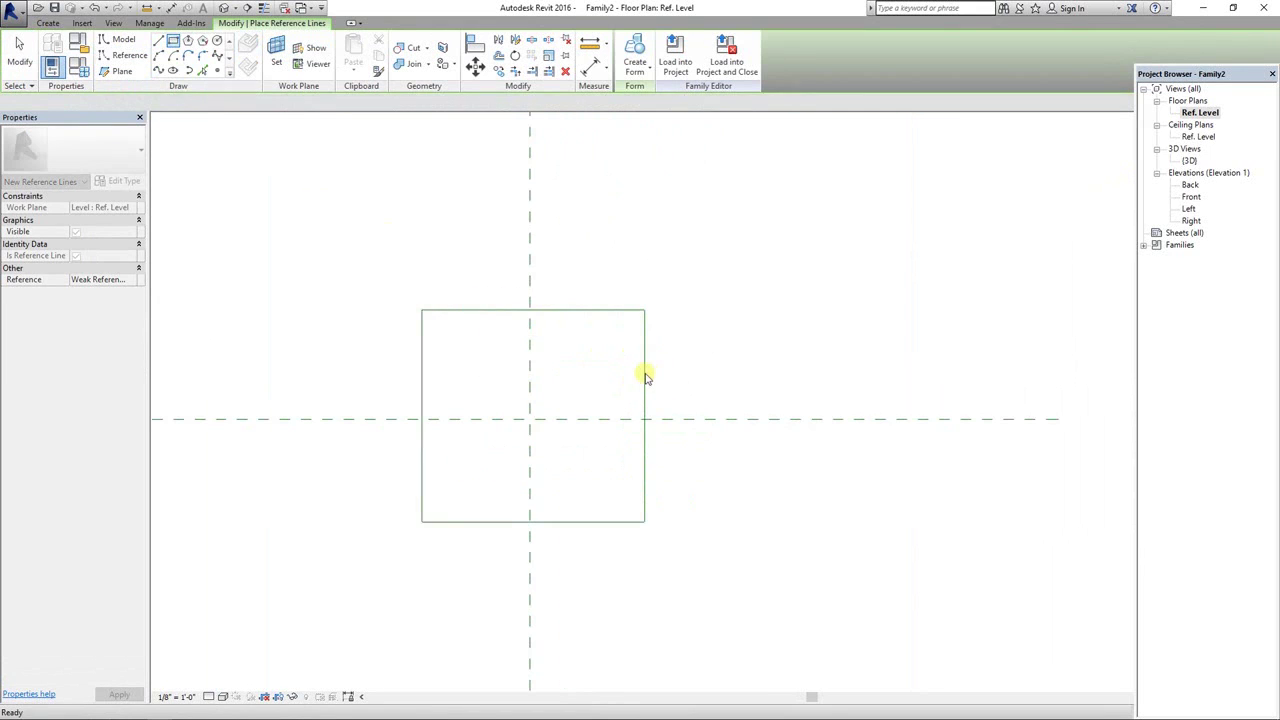
key("Escape")
key("Escape")
Set the reference-line rectangle's width to 10' by repositioning its right side
key("Tab")
left_click(648, 376)
key("Escape")
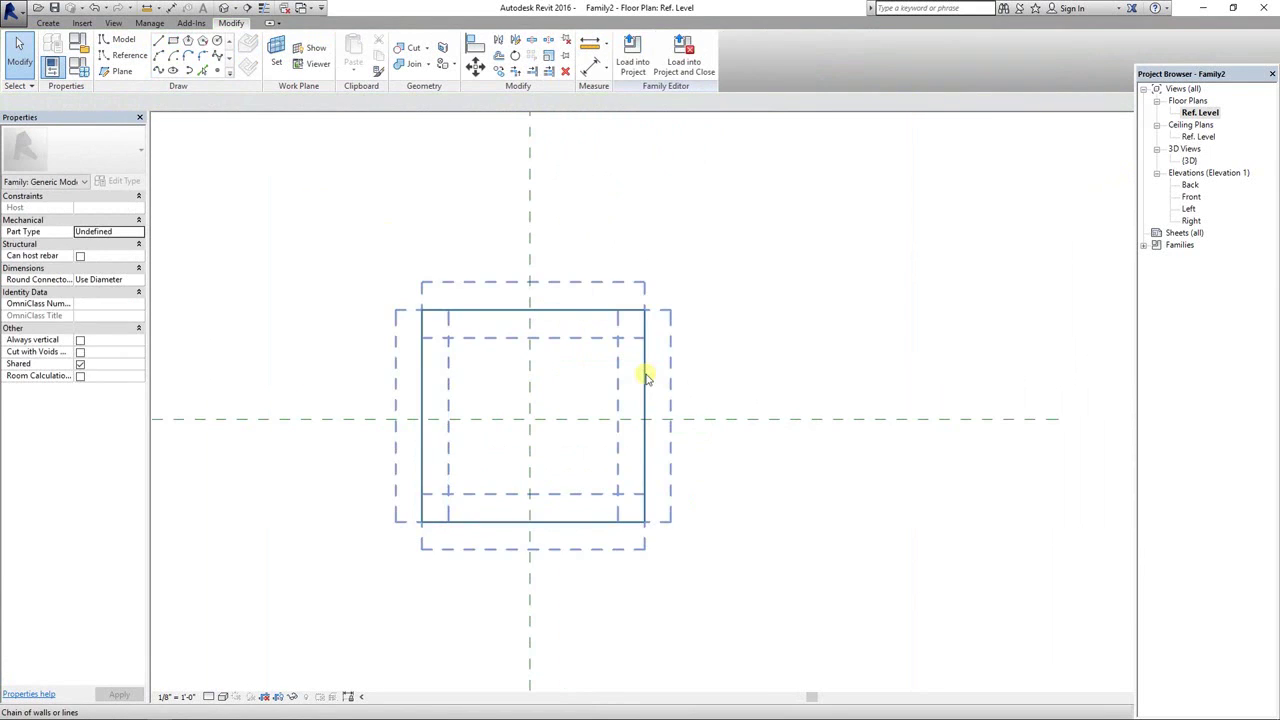
left_click(648, 376)
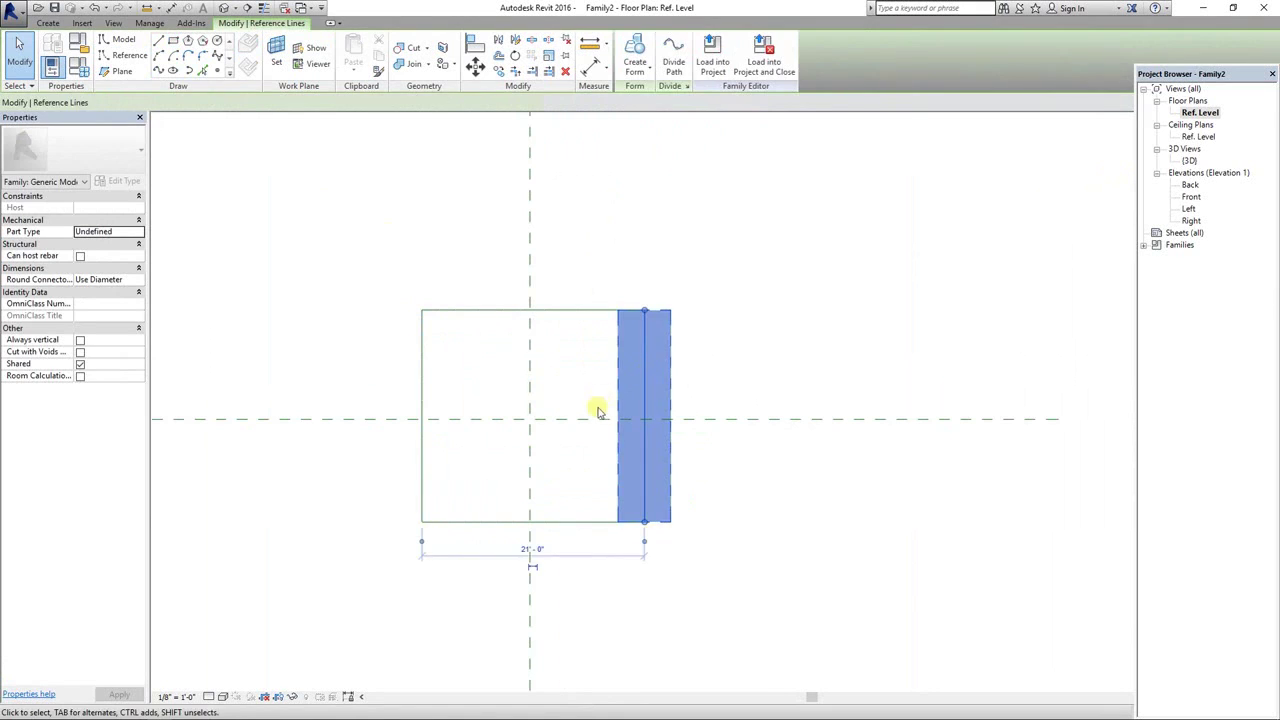
left_click(531, 550)
key("Return")
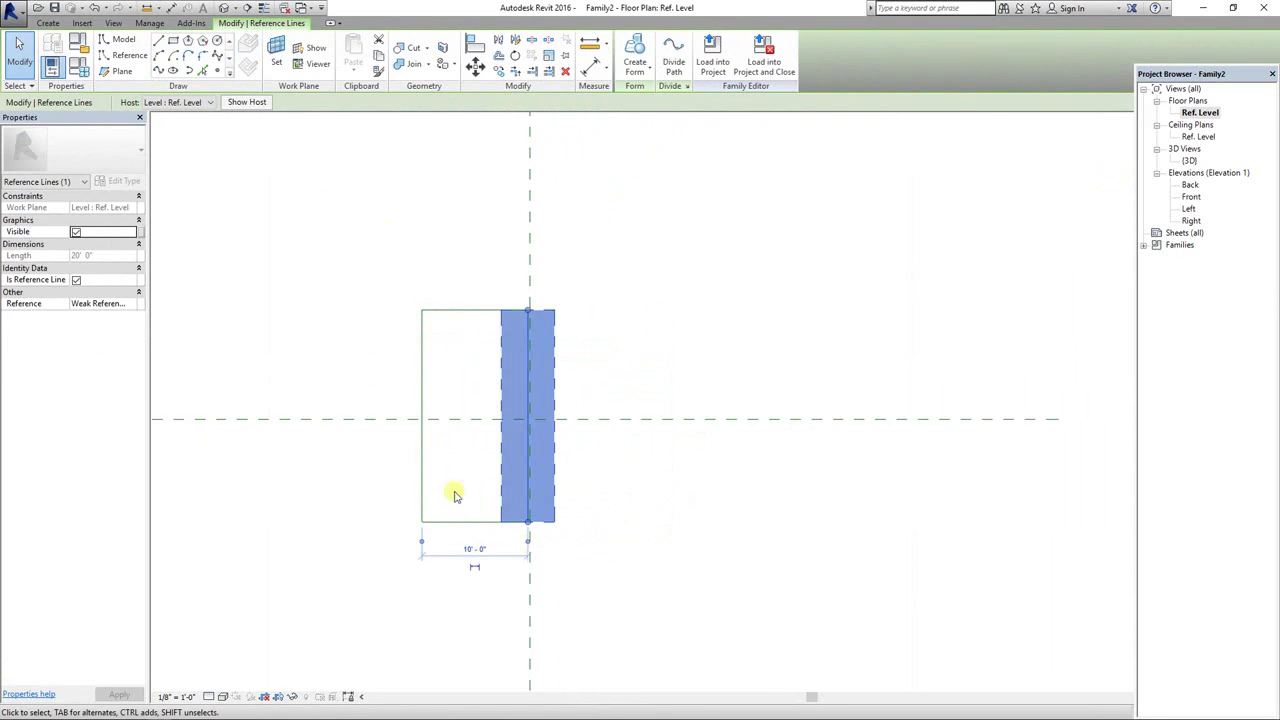
Set the reference-line rectangle's height to 10' by repositioning its upper side
left_click(449, 310)
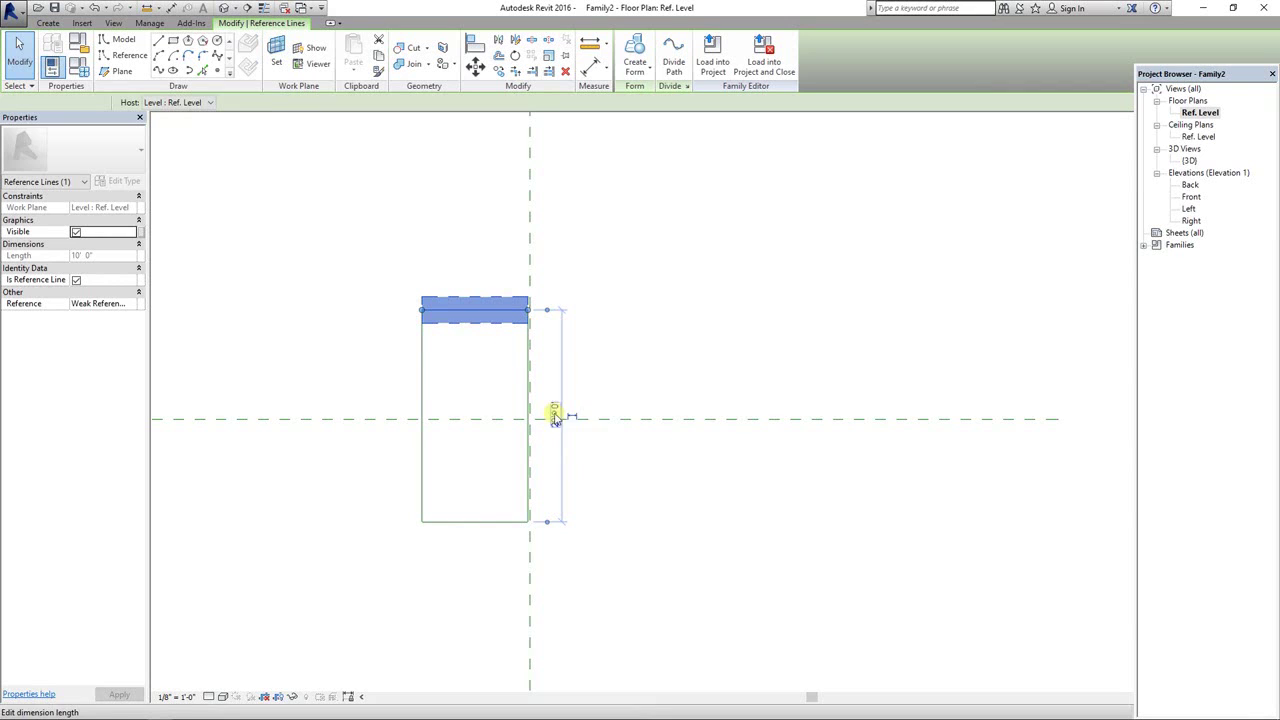
left_click(554, 413)
type("10")
key("Return")
left_click(383, 297)
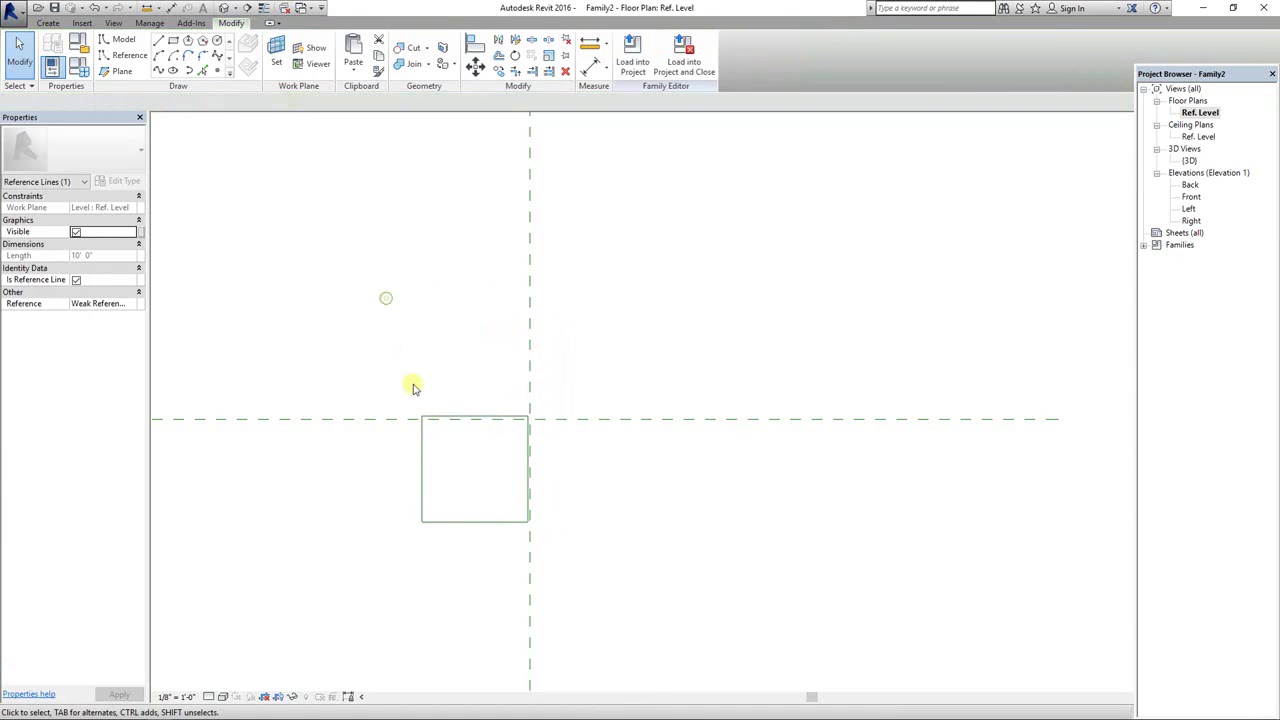
Select all four reference lines and shift the square up and right until it is centred on the vertical reference plane
left_click_drag(384, 340, 591, 549)
scroll(591, 549, "up", 3)
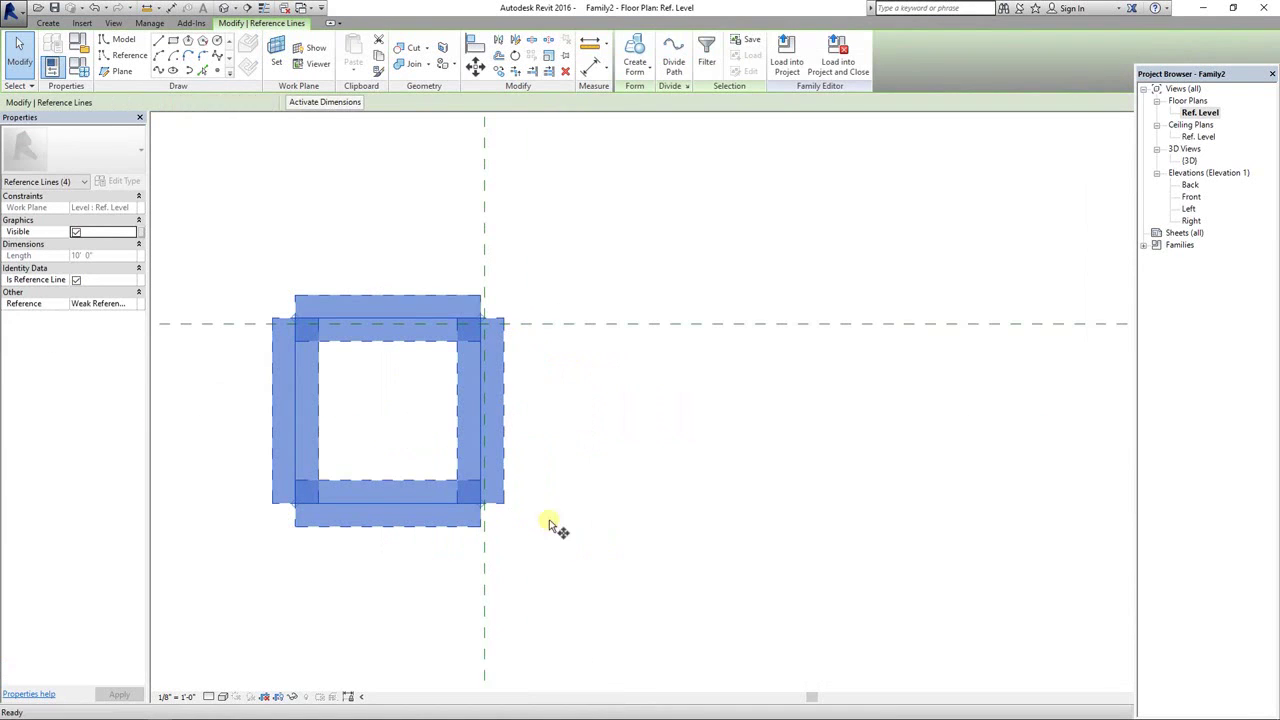
left_click_drag(300, 415, 362, 328)
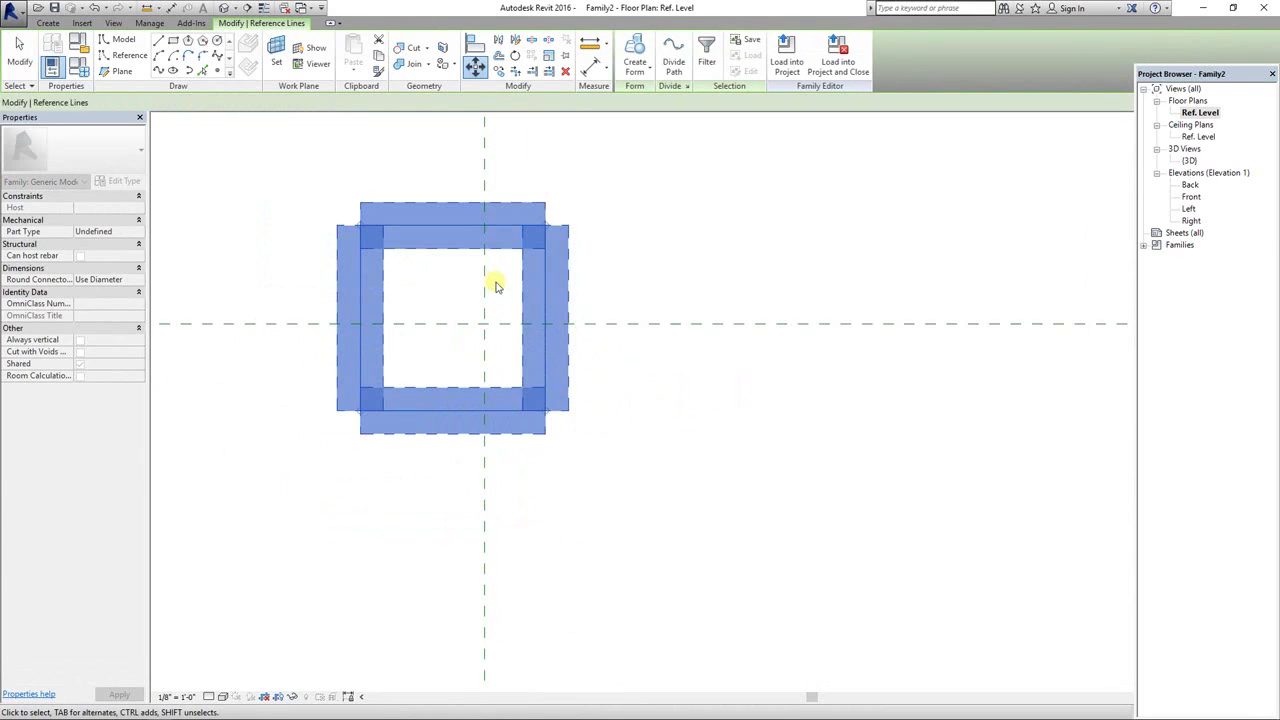
left_click_drag(450, 235, 492, 229)
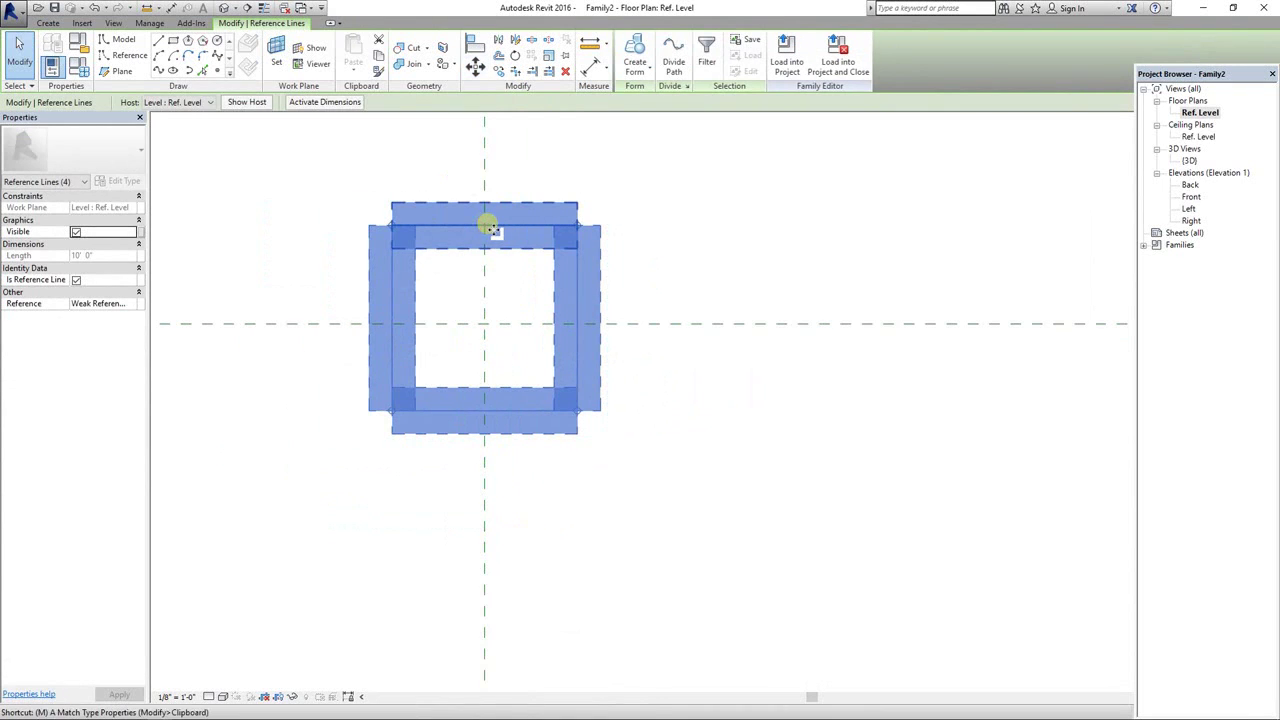
Move the square slightly down so that it is centred on the horizontal reference plane
key("m")
key("v")
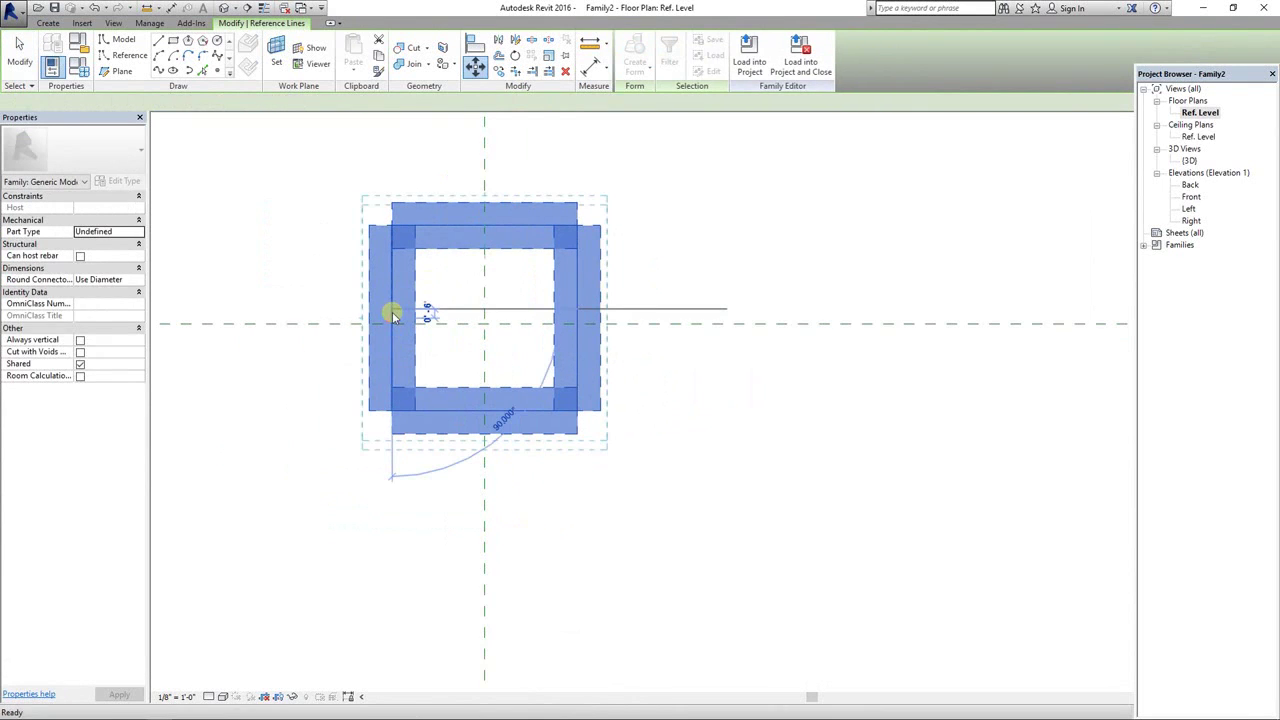
left_click(398, 318)
left_click(397, 318)
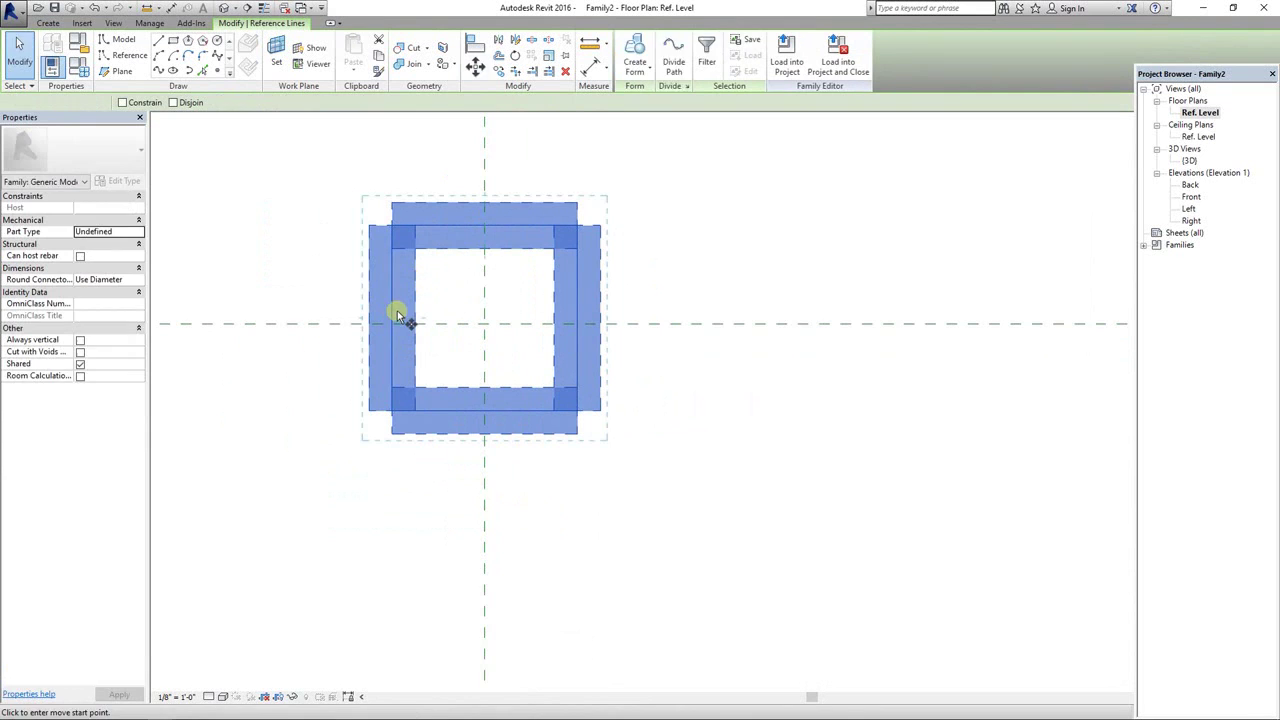
scroll(397, 329, "up", 5)
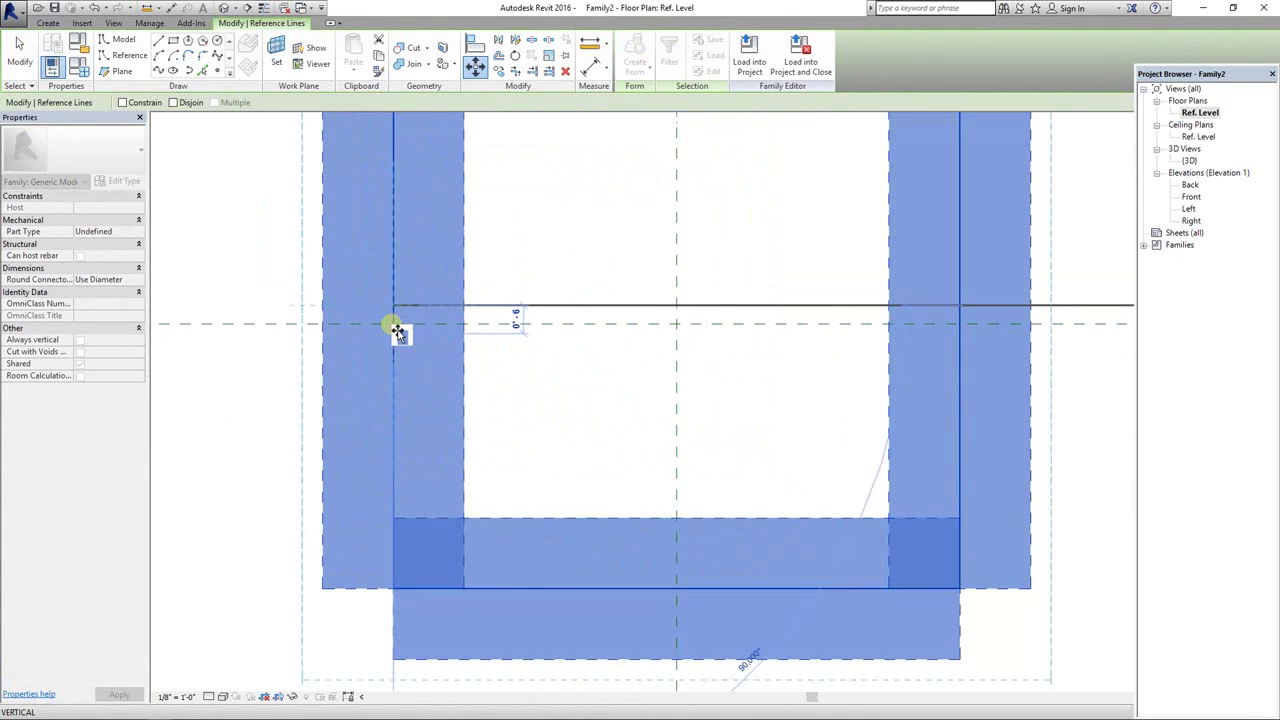
left_click(473, 305)
key("Escape")
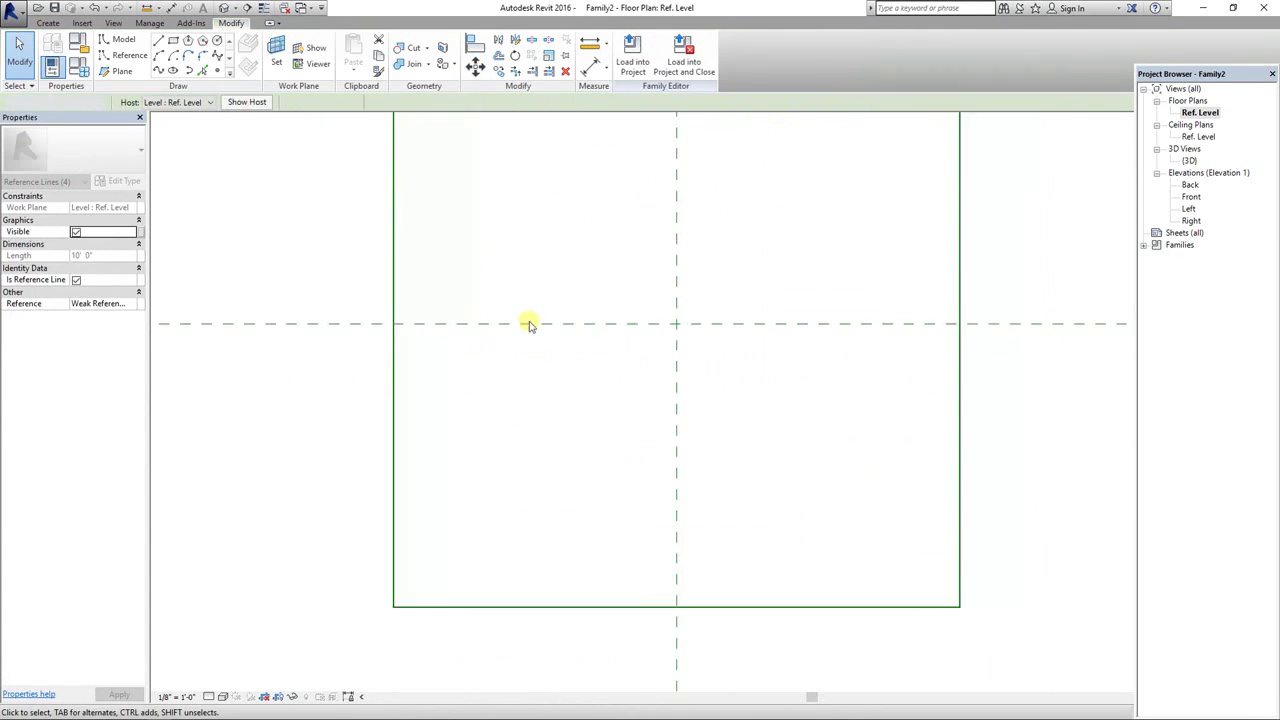
scroll(543, 363, "down", 6)
scroll(658, 334, "up", 3)
scroll(660, 334, "up", 2)
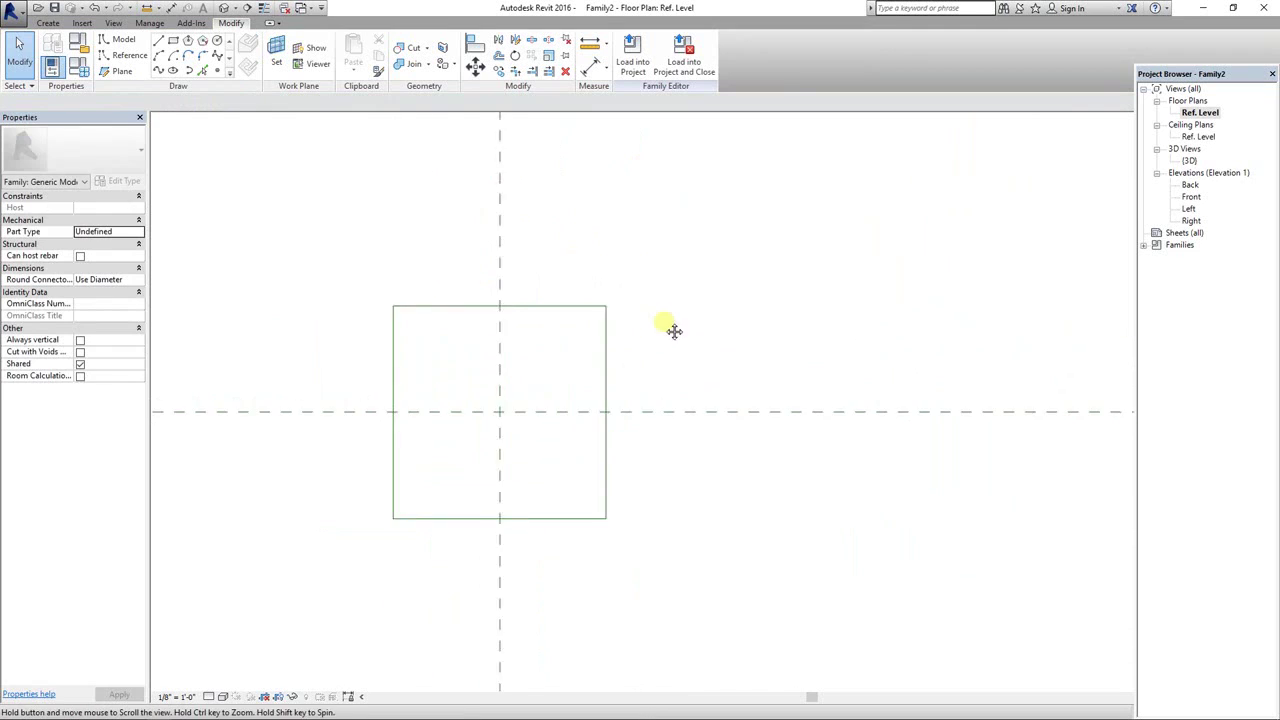
Add an aligned dimension between the square's left and right reference lines, placed above the square
left_click(590, 44)
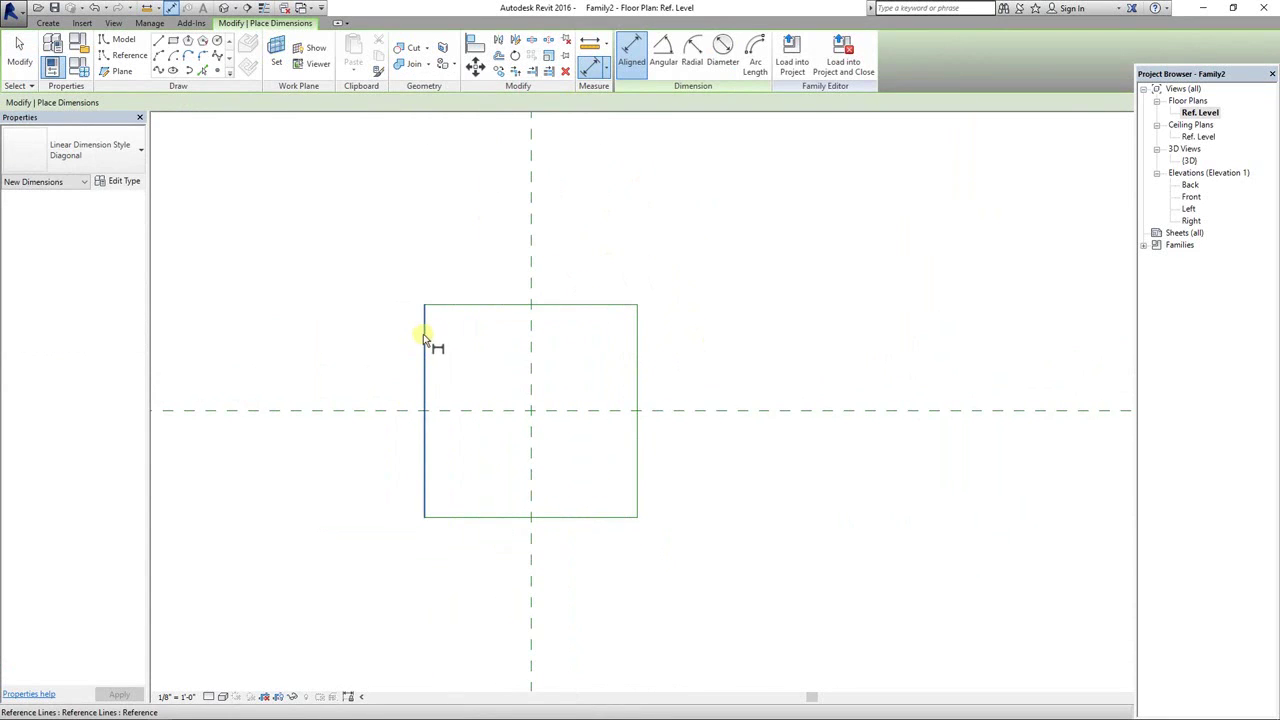
left_click(424, 336)
left_click(636, 334)
left_click(620, 198)
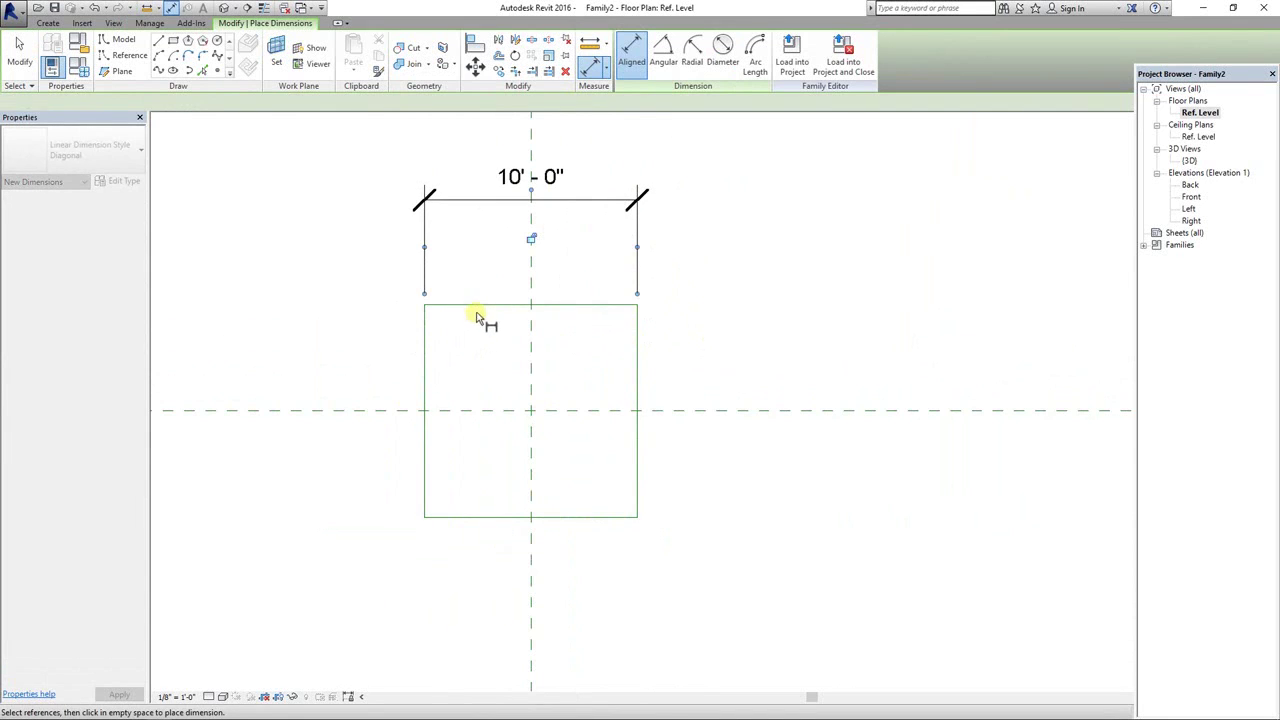
Add an aligned dimension between the square's upper and lower reference lines, placed left of the square
middle_click_drag(477, 316, 563, 274)
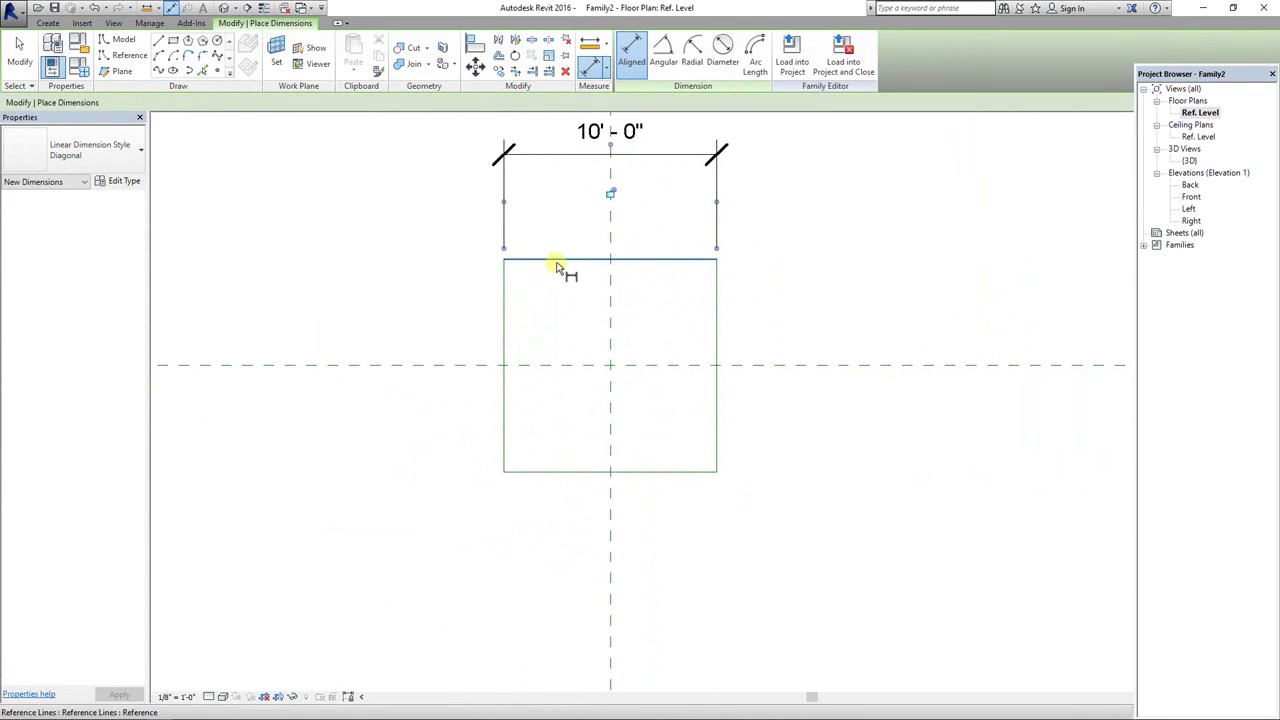
left_click(552, 262)
left_click(540, 471)
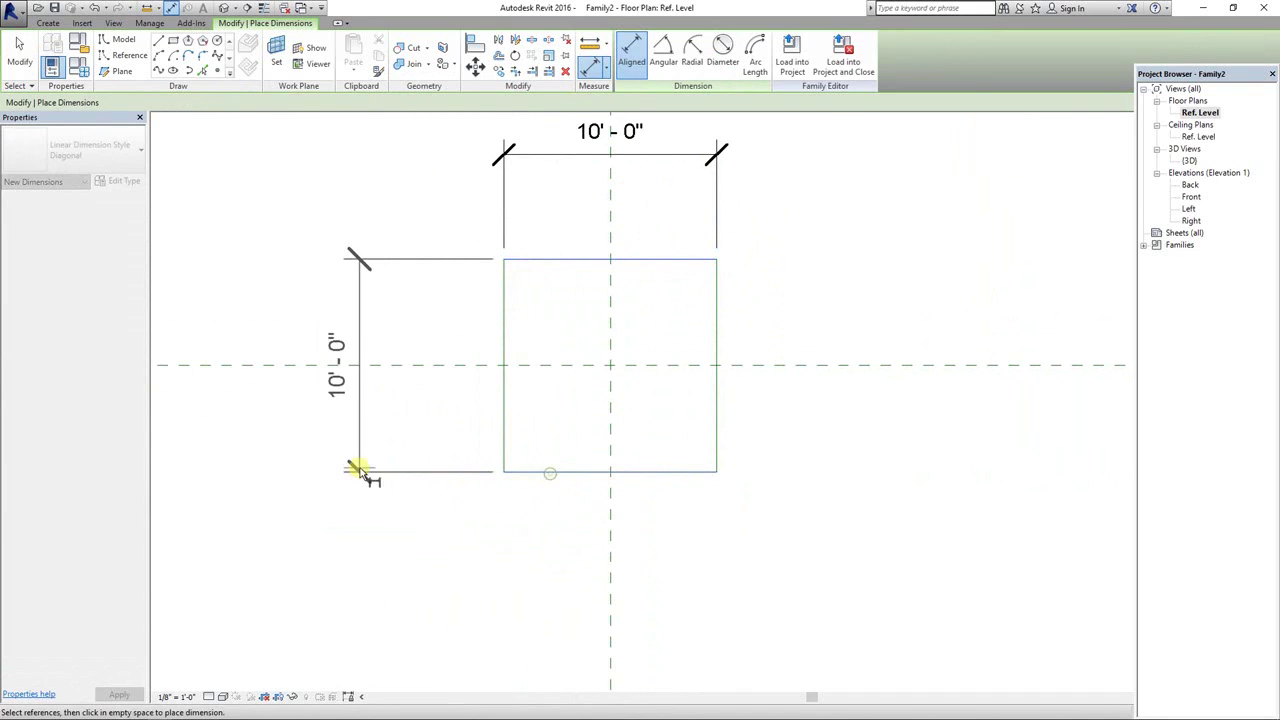
left_click(355, 467)
key("Escape")
key("Escape")
middle_click_drag(608, 306, 618, 358)
scroll(605, 345, "down", 1)
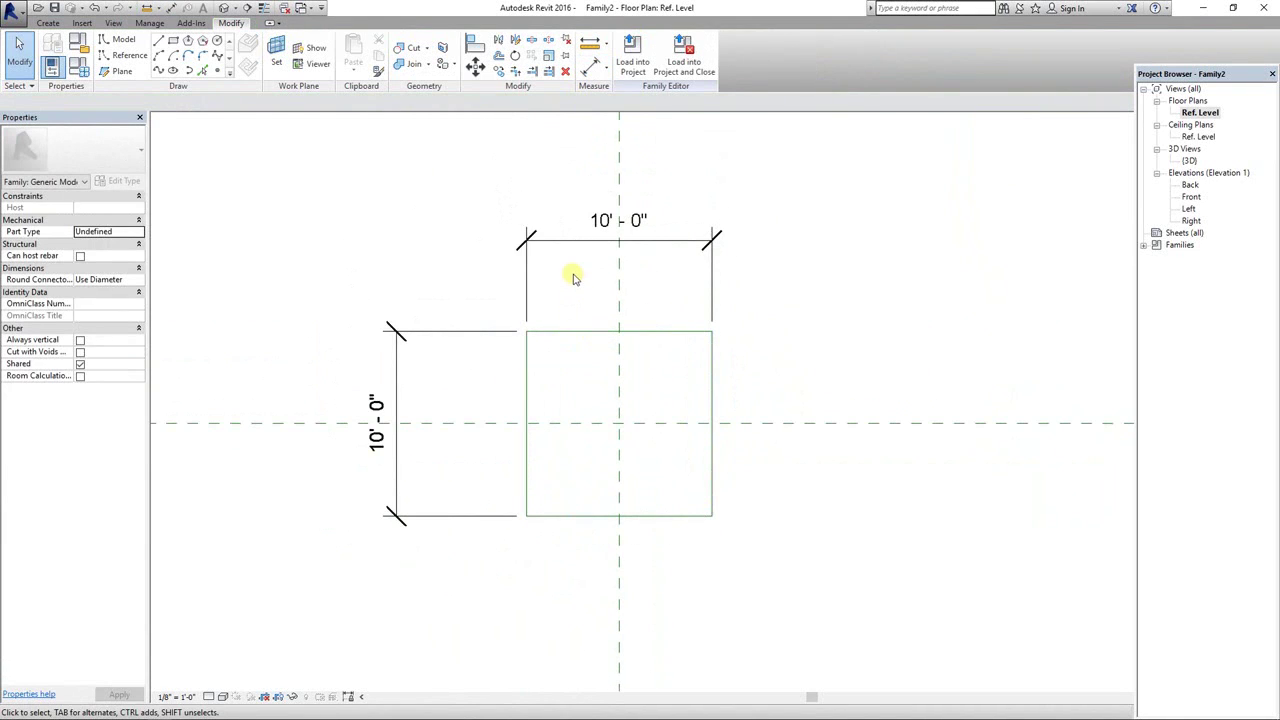
Label the dimension above the square with a new family type parameter named Lenght, grouped under Dimensions
middle_click_drag(575, 278, 541, 305)
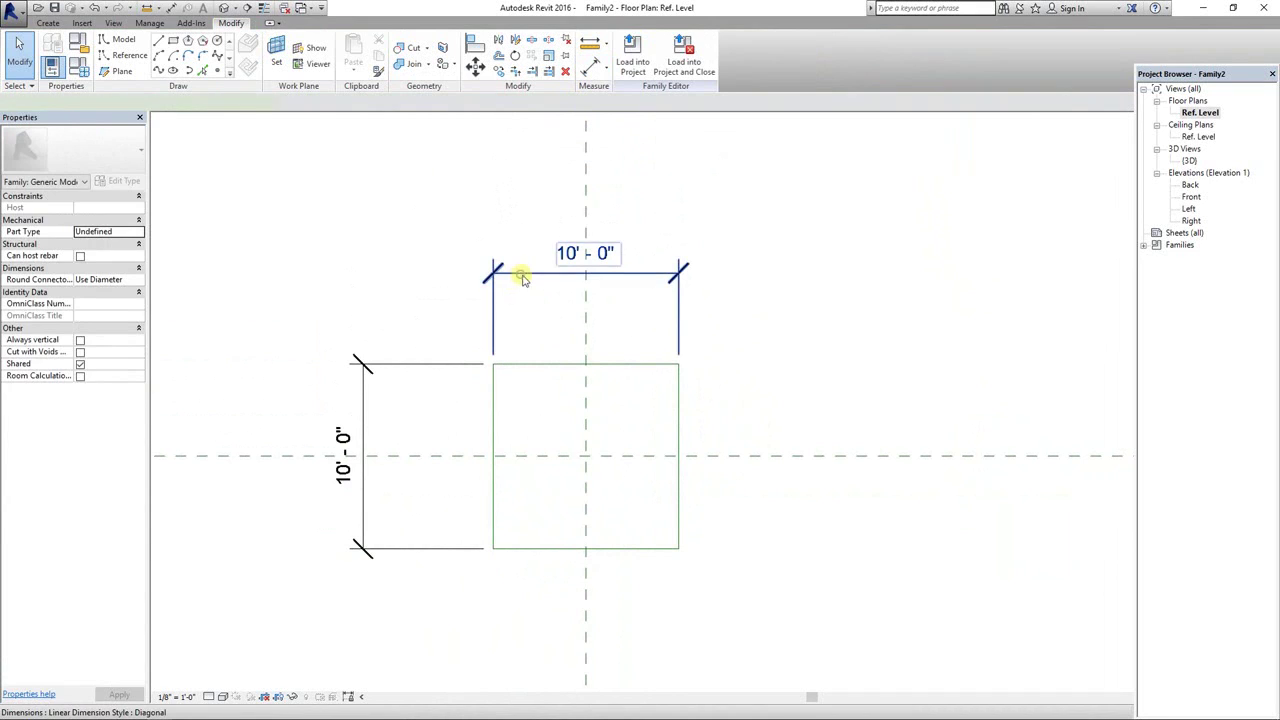
left_click(521, 279)
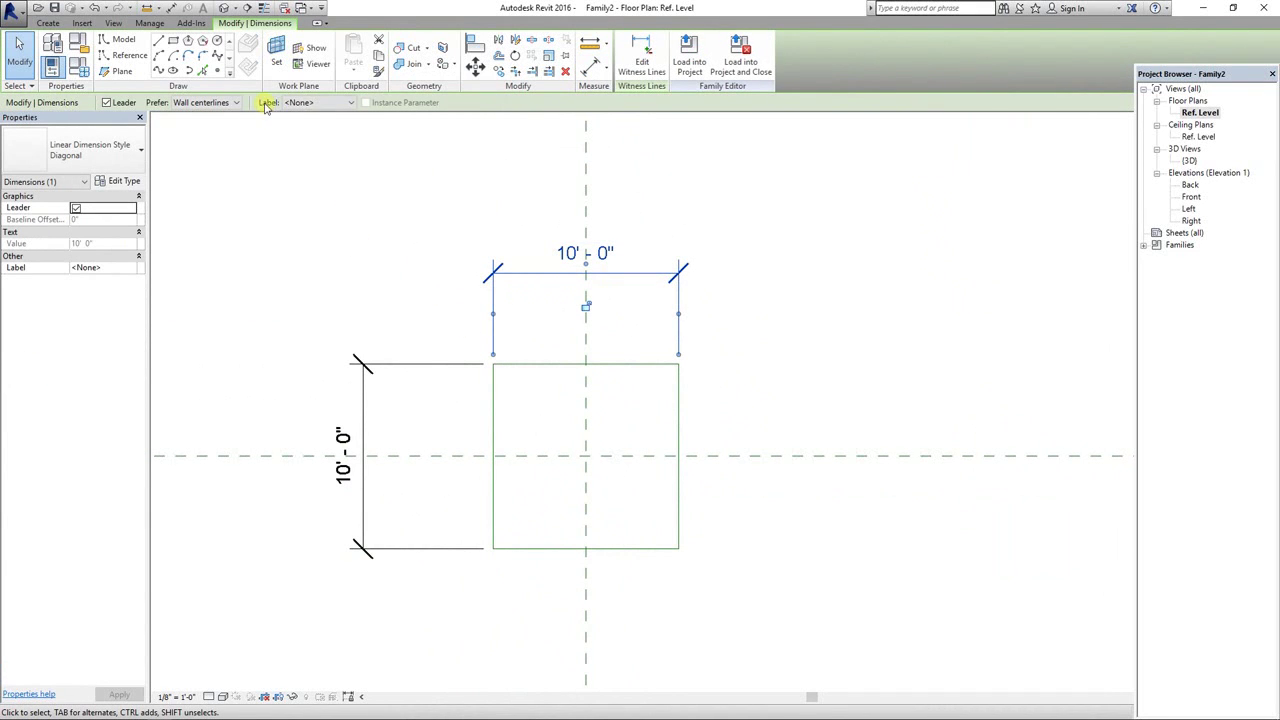
left_click(306, 103)
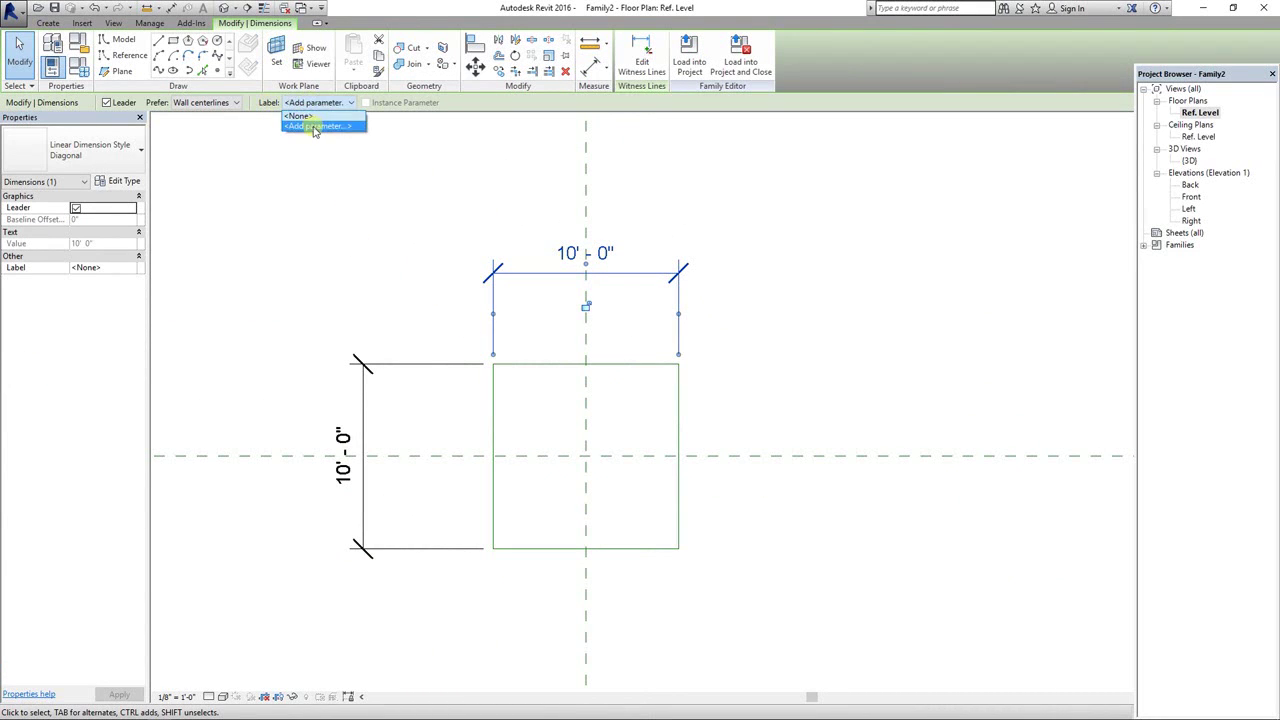
left_click(314, 126)
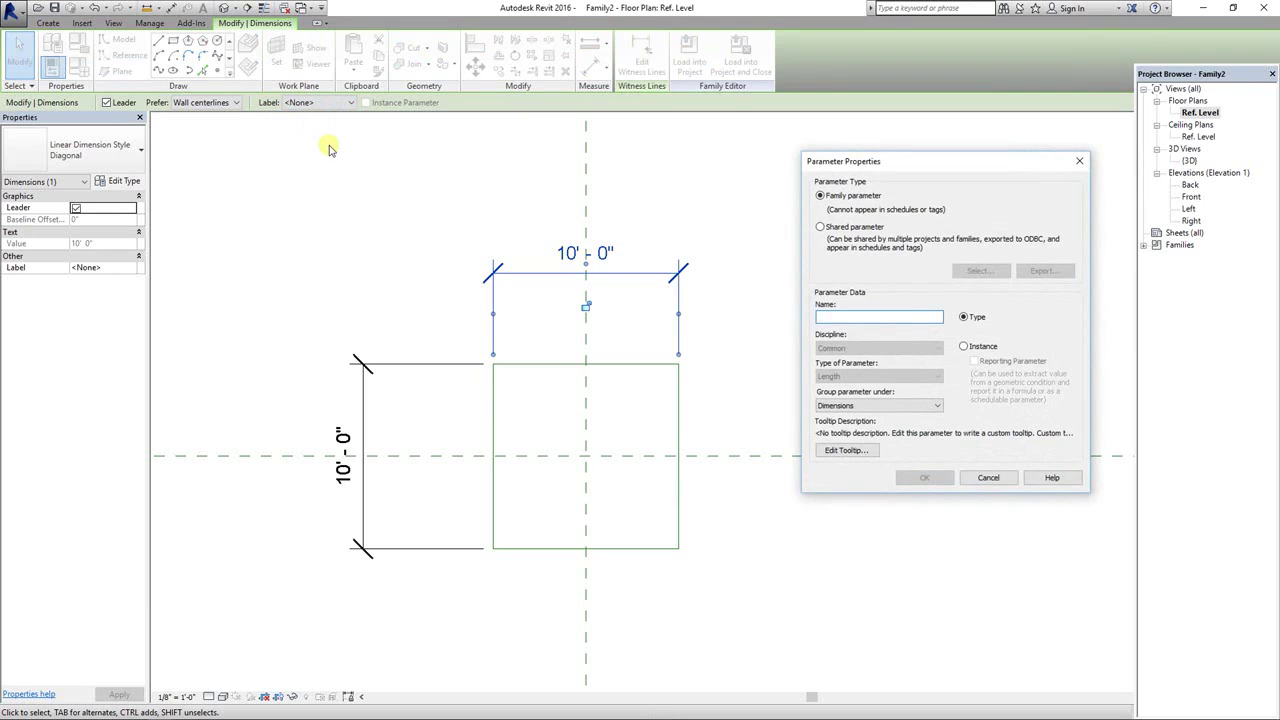
type("Lenght")
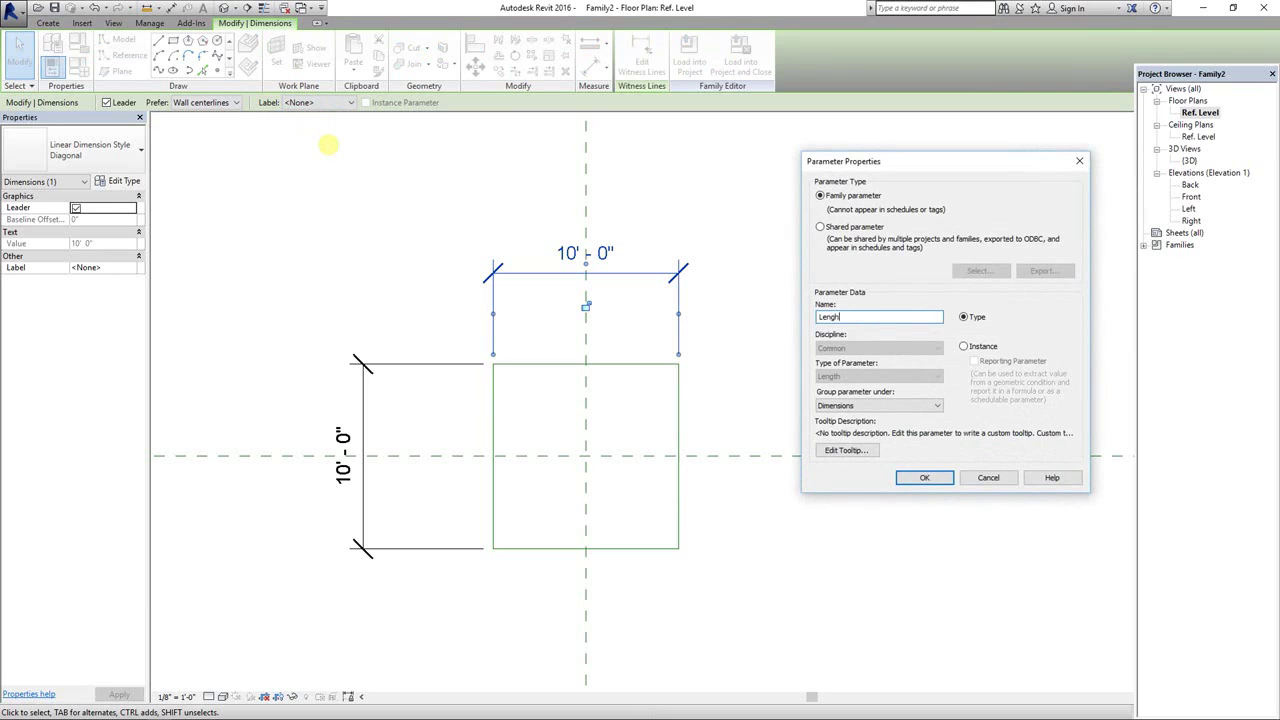
left_click(927, 478)
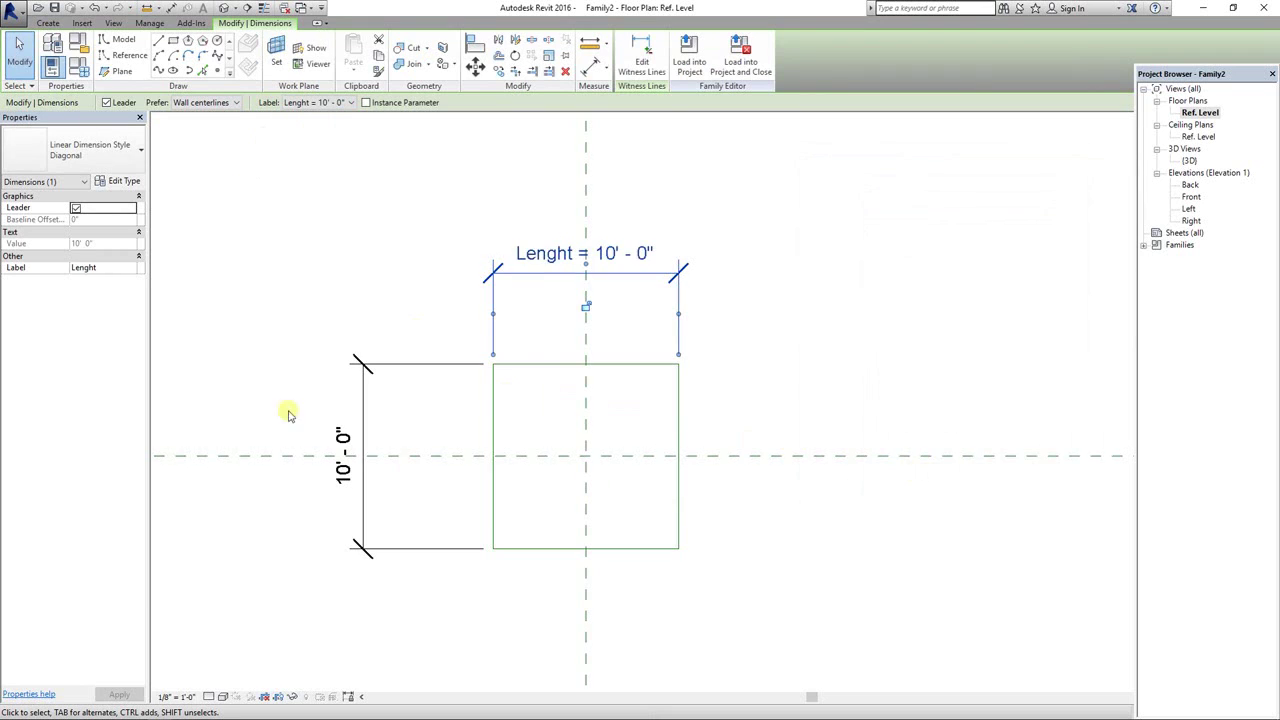
Label the vertical dimension beside the square with a new family type parameter named Width, and deselect it
scroll(283, 400, "up", 2)
left_click(410, 368)
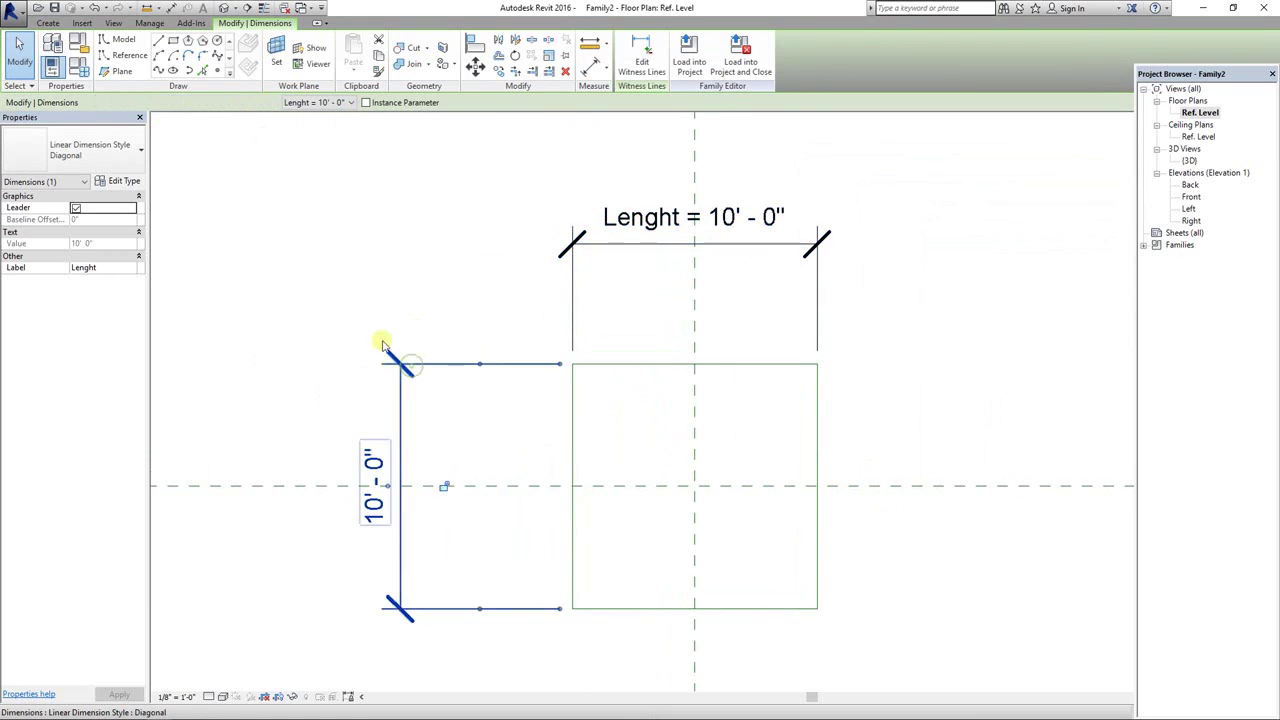
middle_click_drag(363, 403, 343, 382)
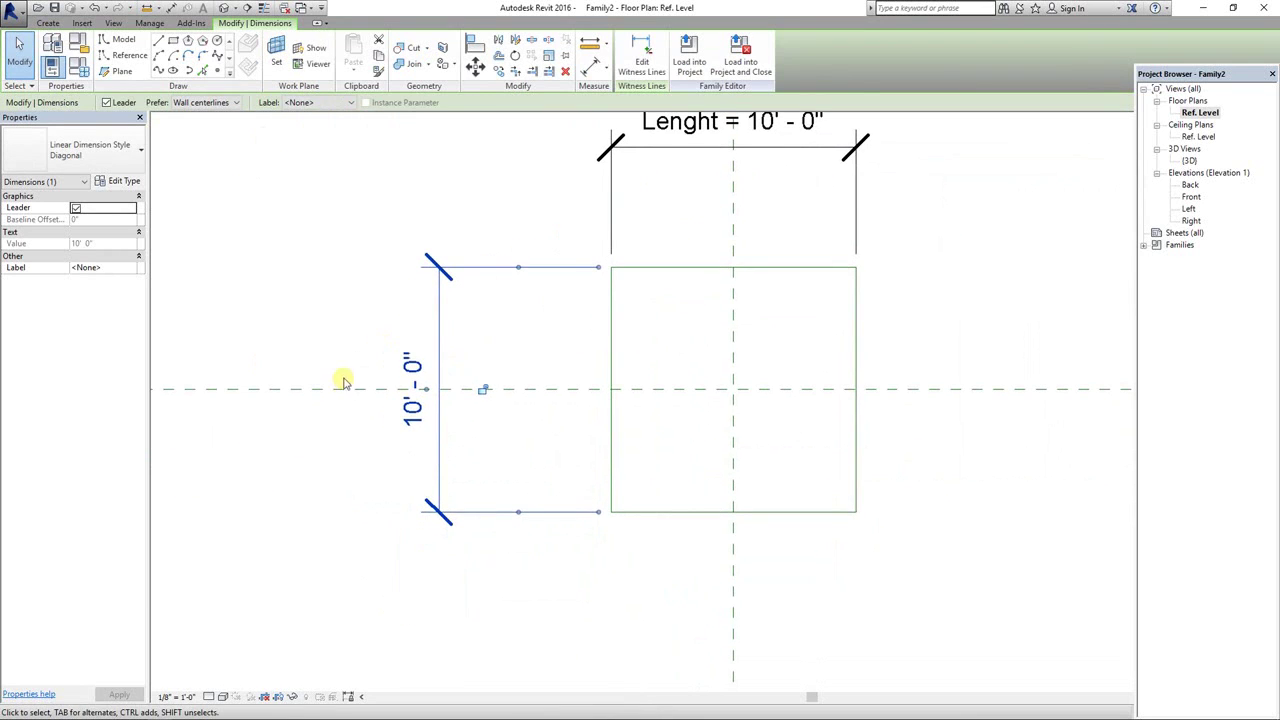
left_click(316, 103)
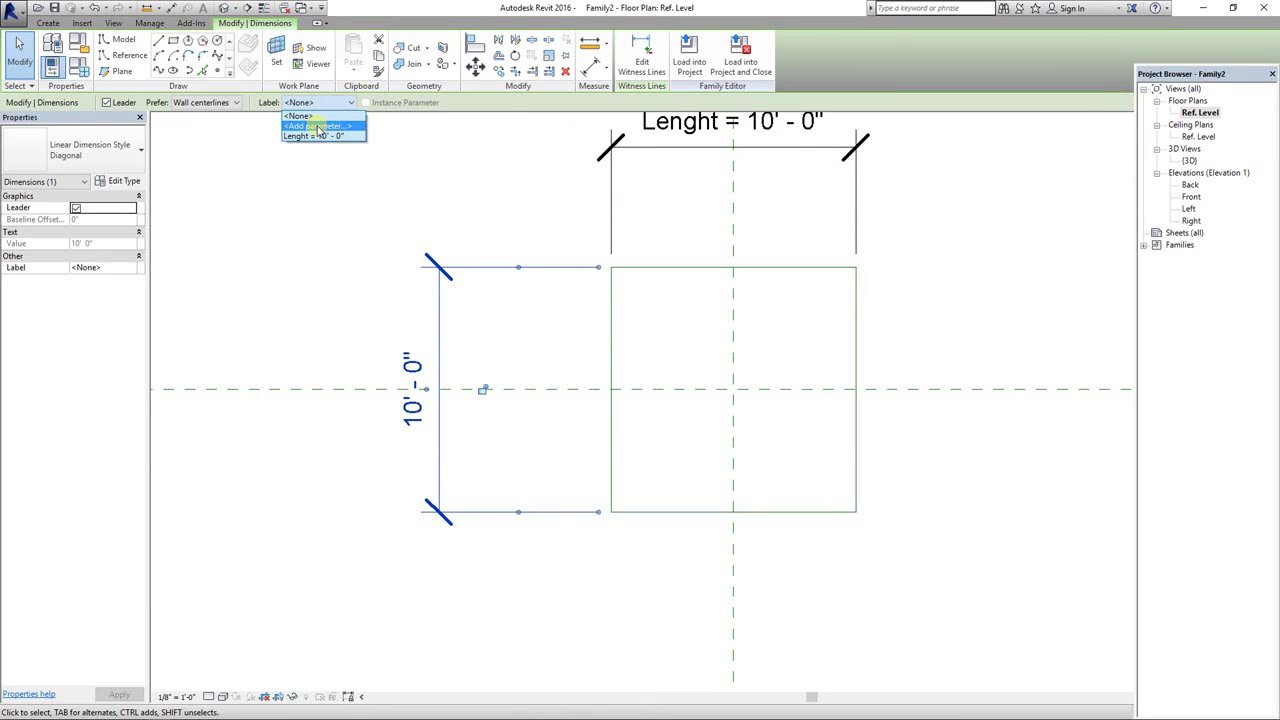
left_click(316, 126)
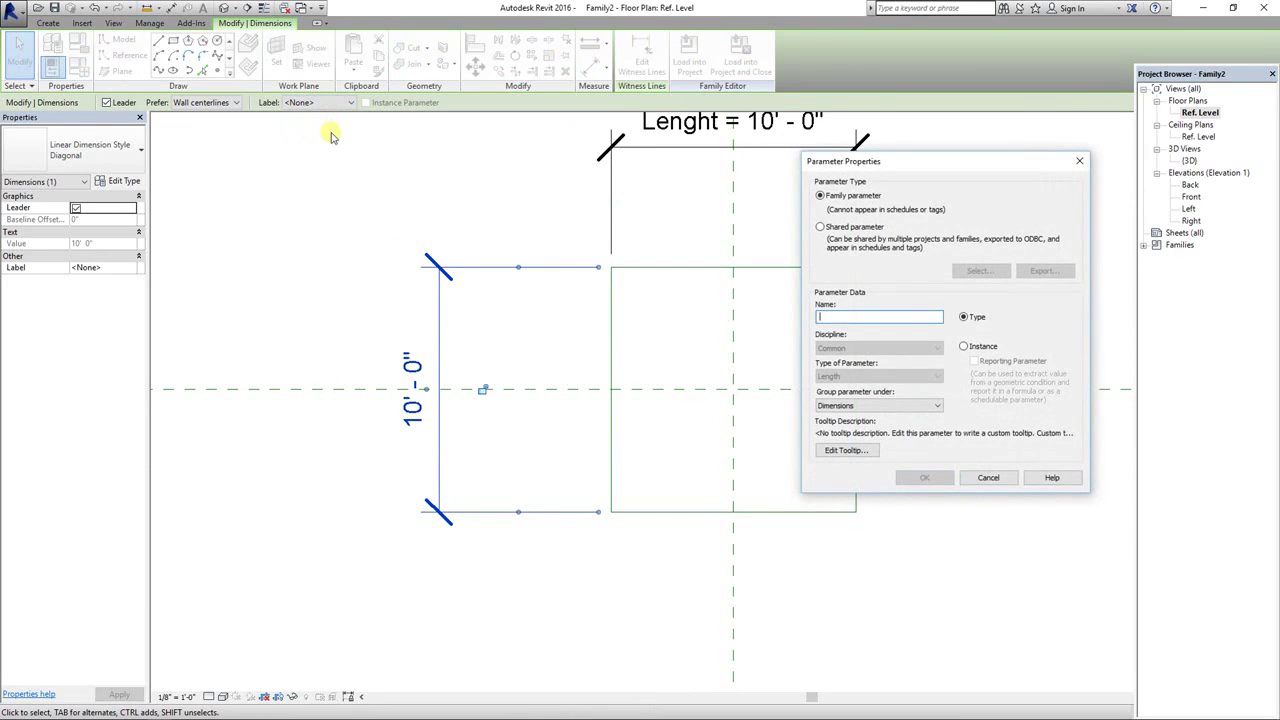
type("Width")
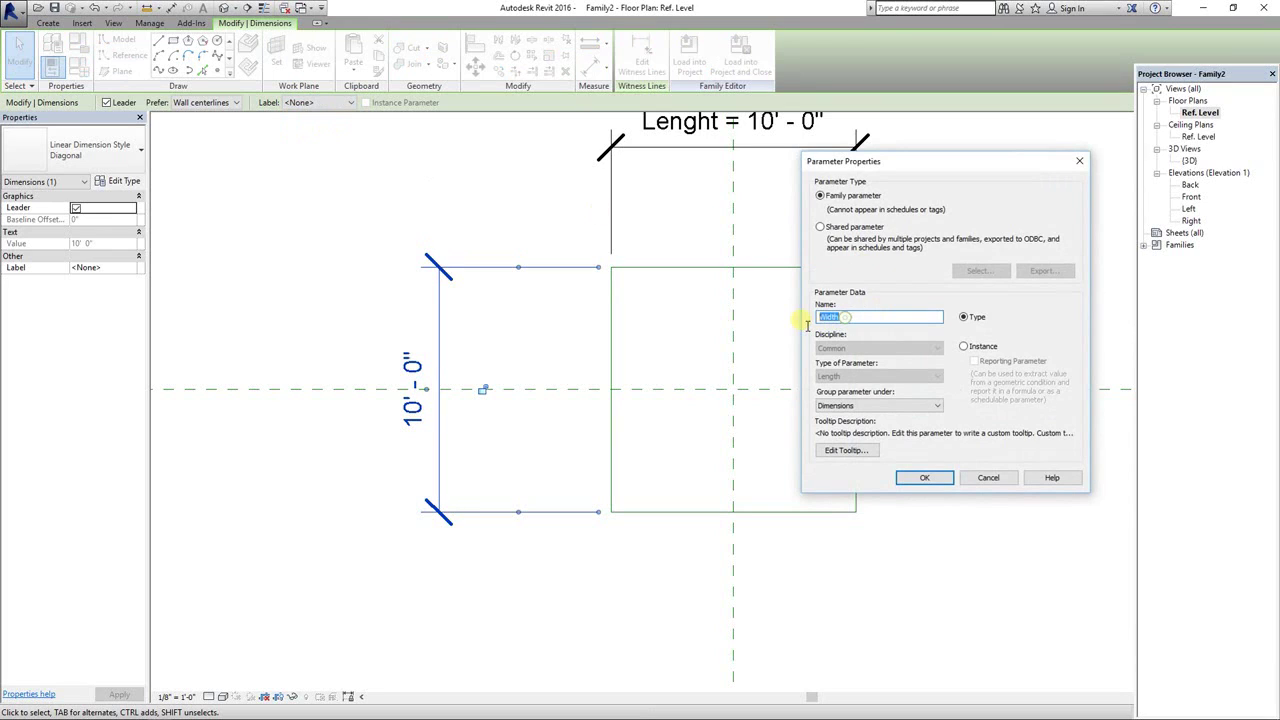
left_click(926, 477)
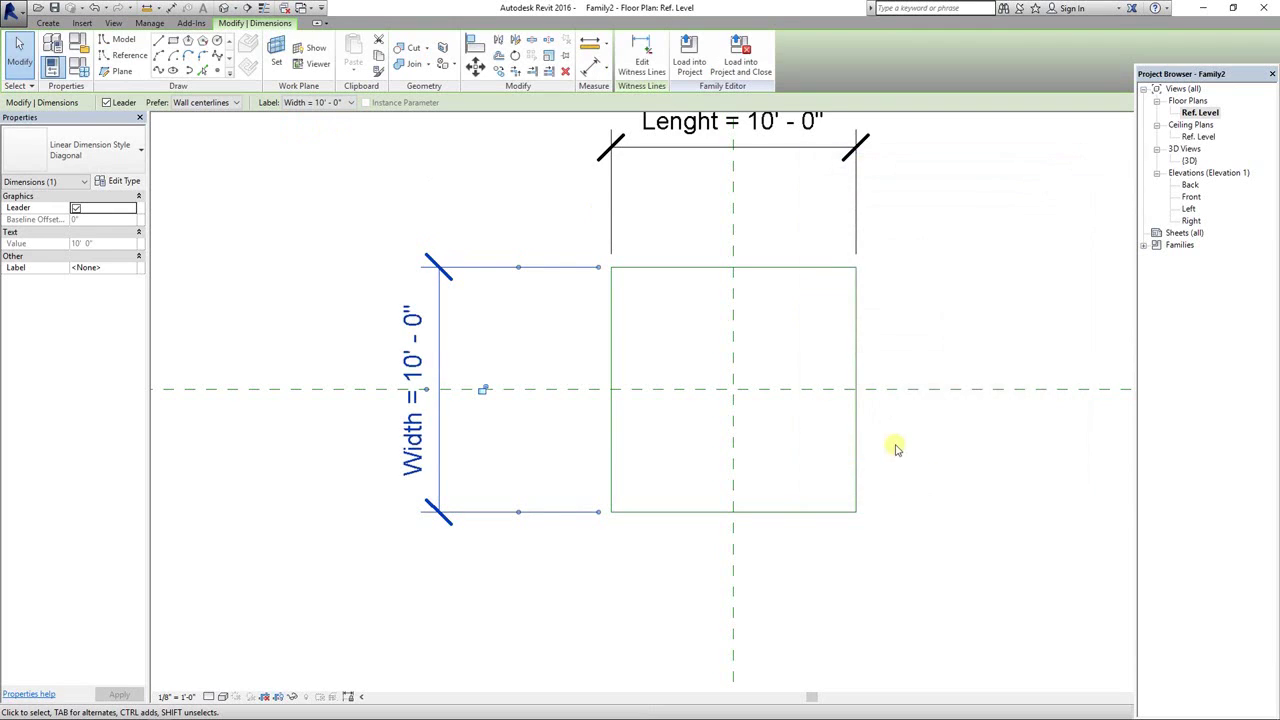
left_click(425, 222)
scroll(488, 285, "down", 2)
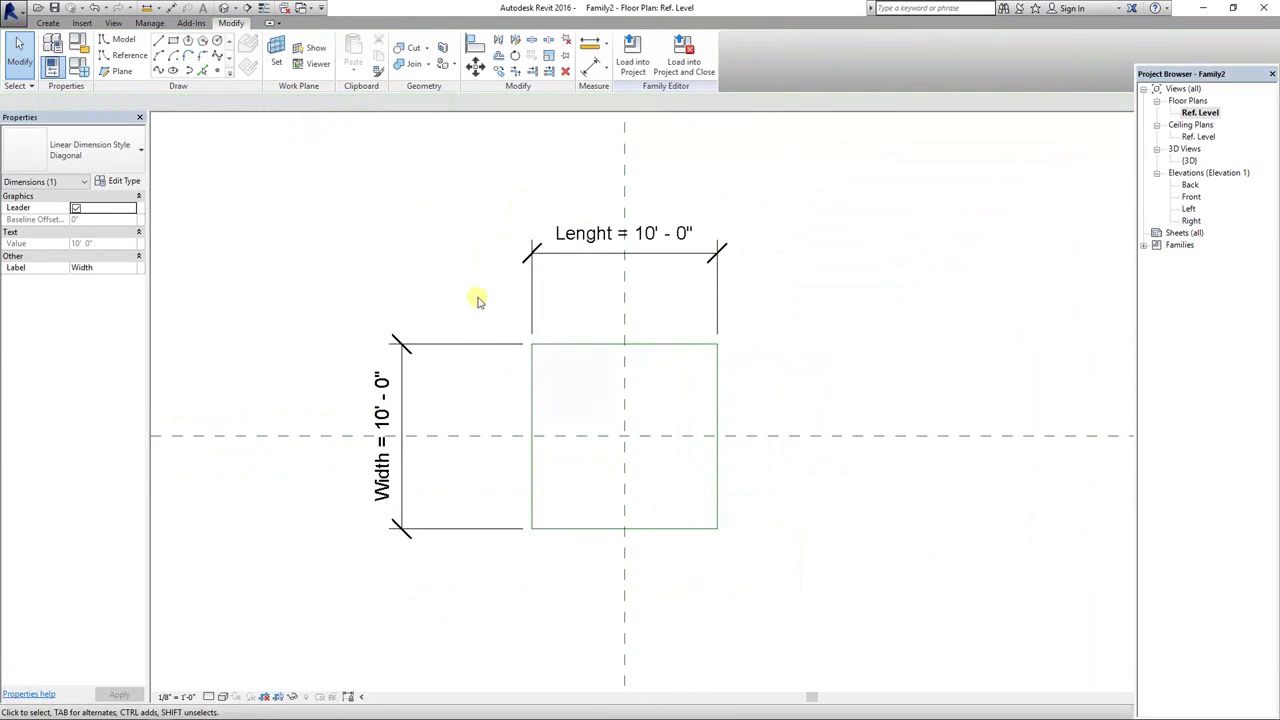
Flex the family by setting the Lenght parameter to 12' and Width to 8' in Family Types, and apply the values
middle_click_drag(591, 340, 597, 314)
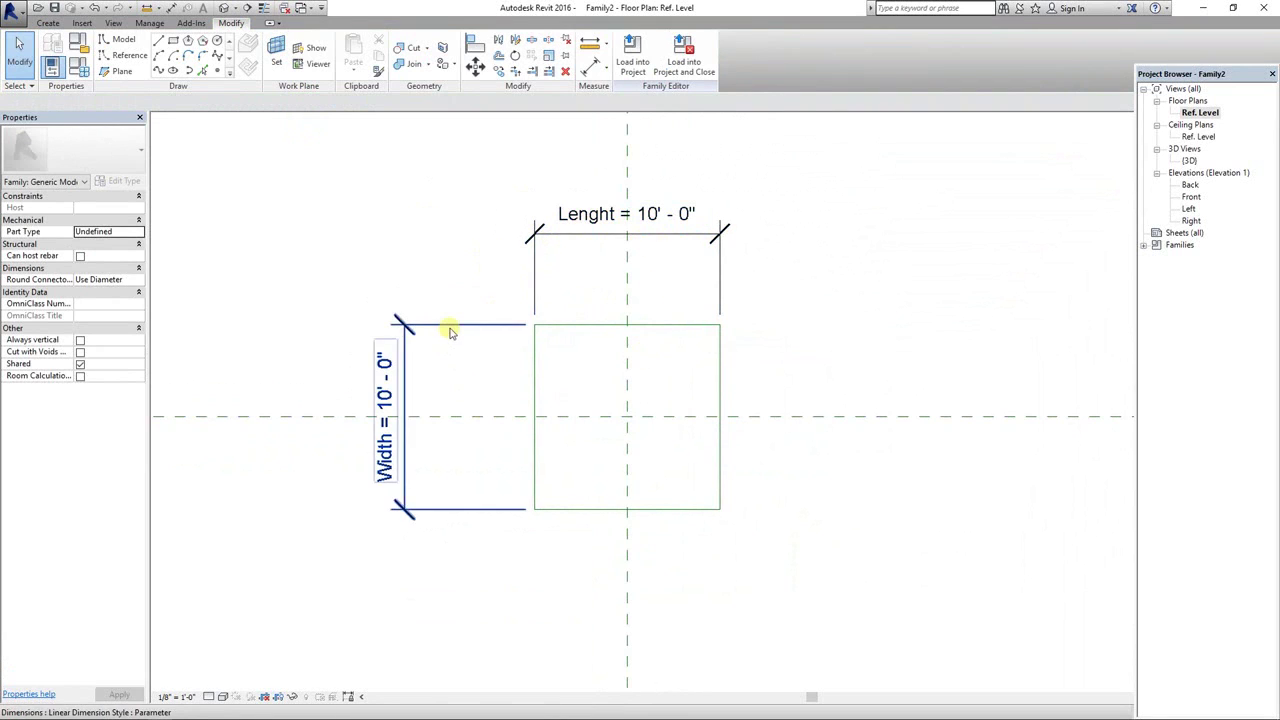
scroll(536, 250, "up", 1)
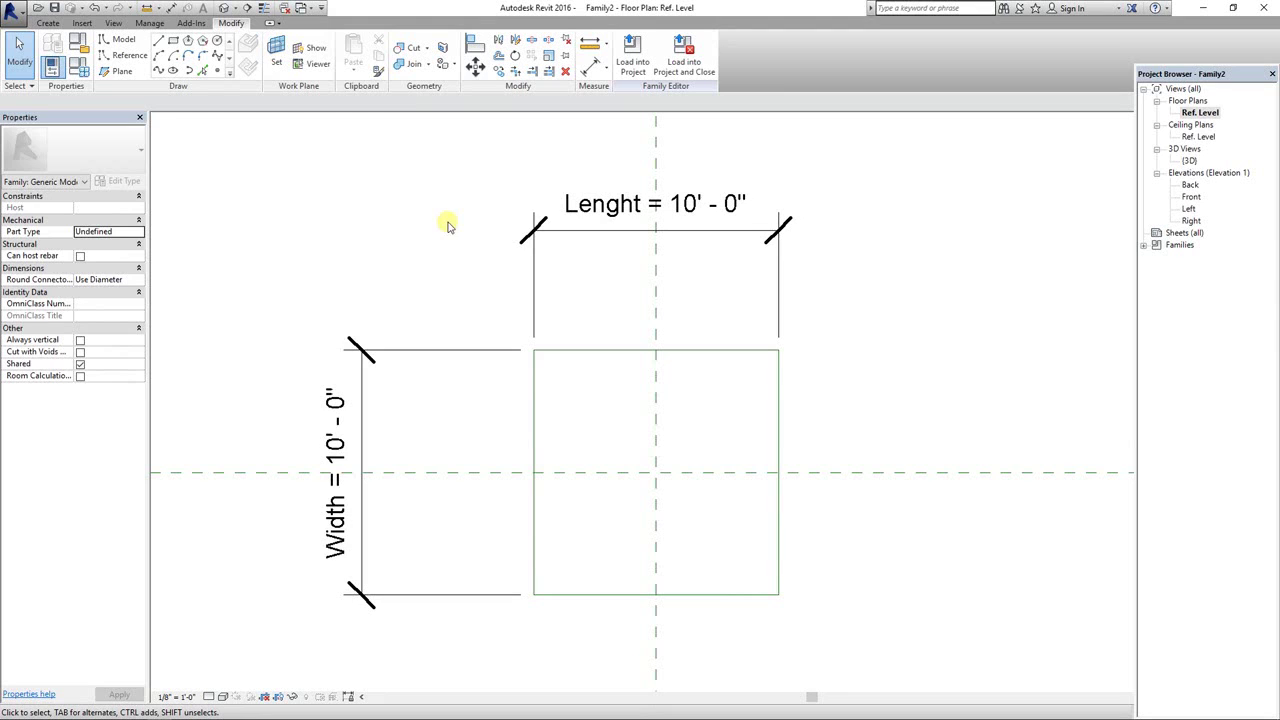
middle_click_drag(560, 253, 520, 248)
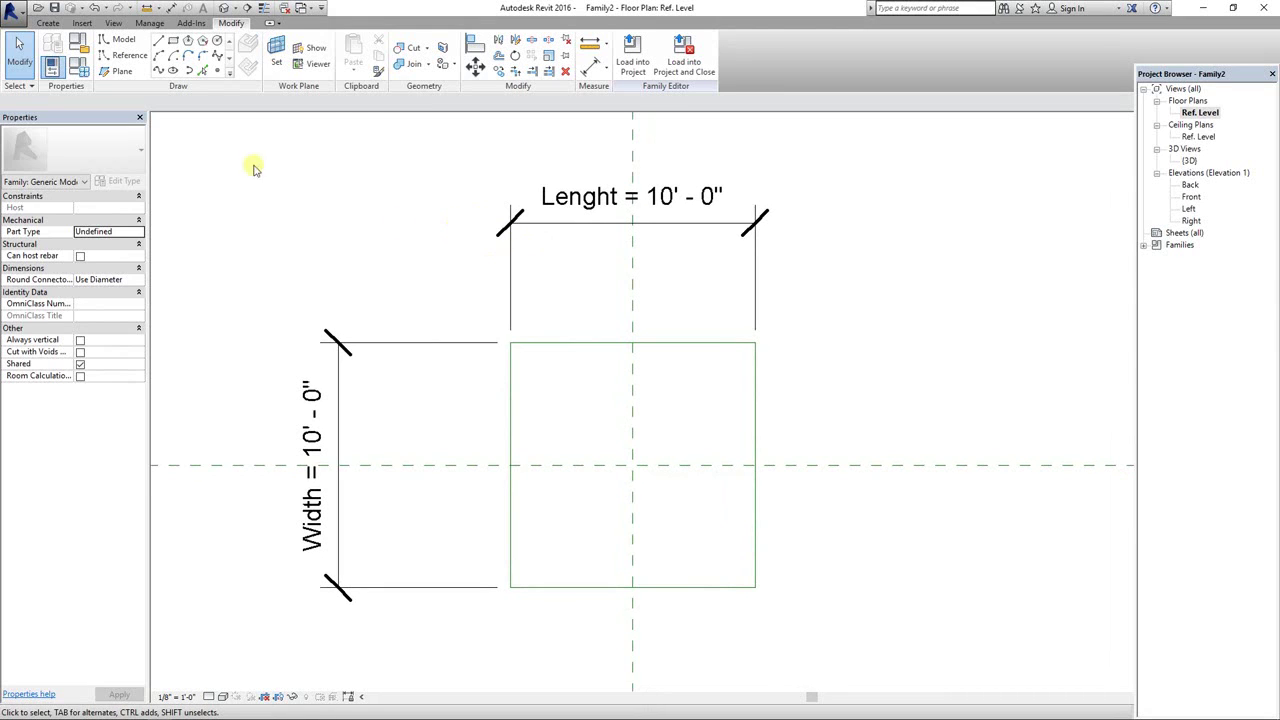
left_click(78, 66)
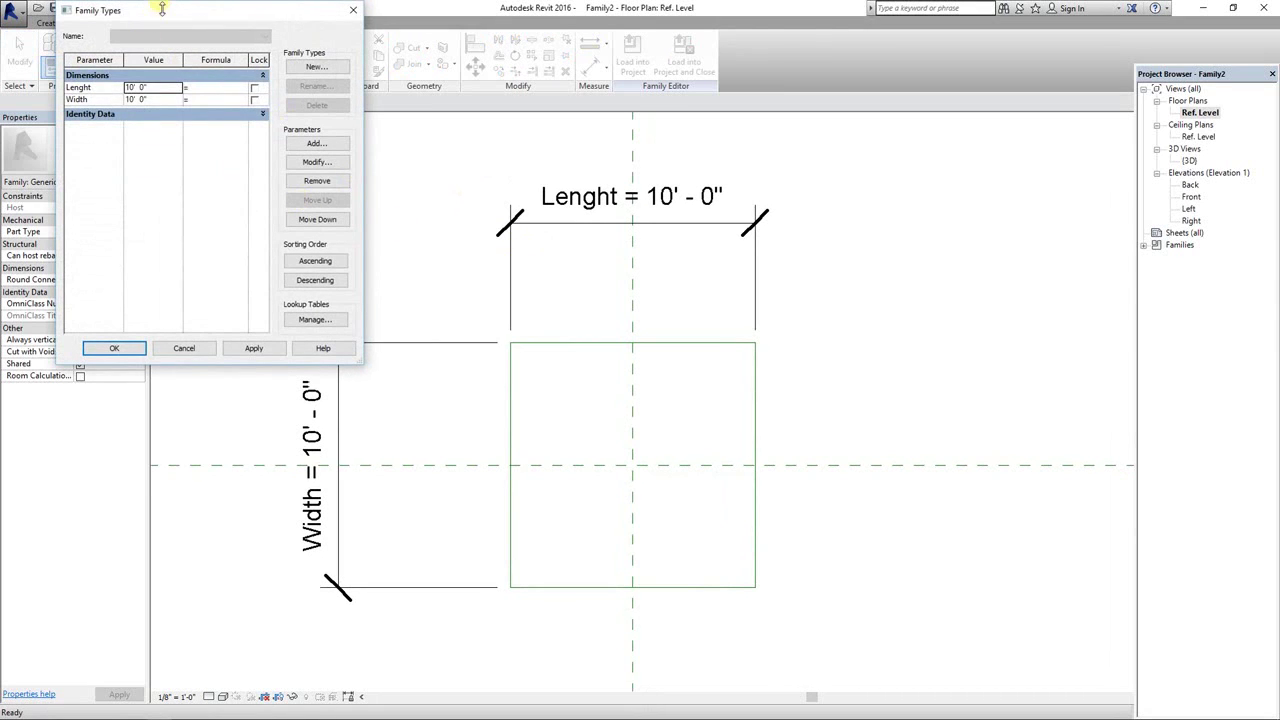
left_click_drag(148, 14, 120, 64)
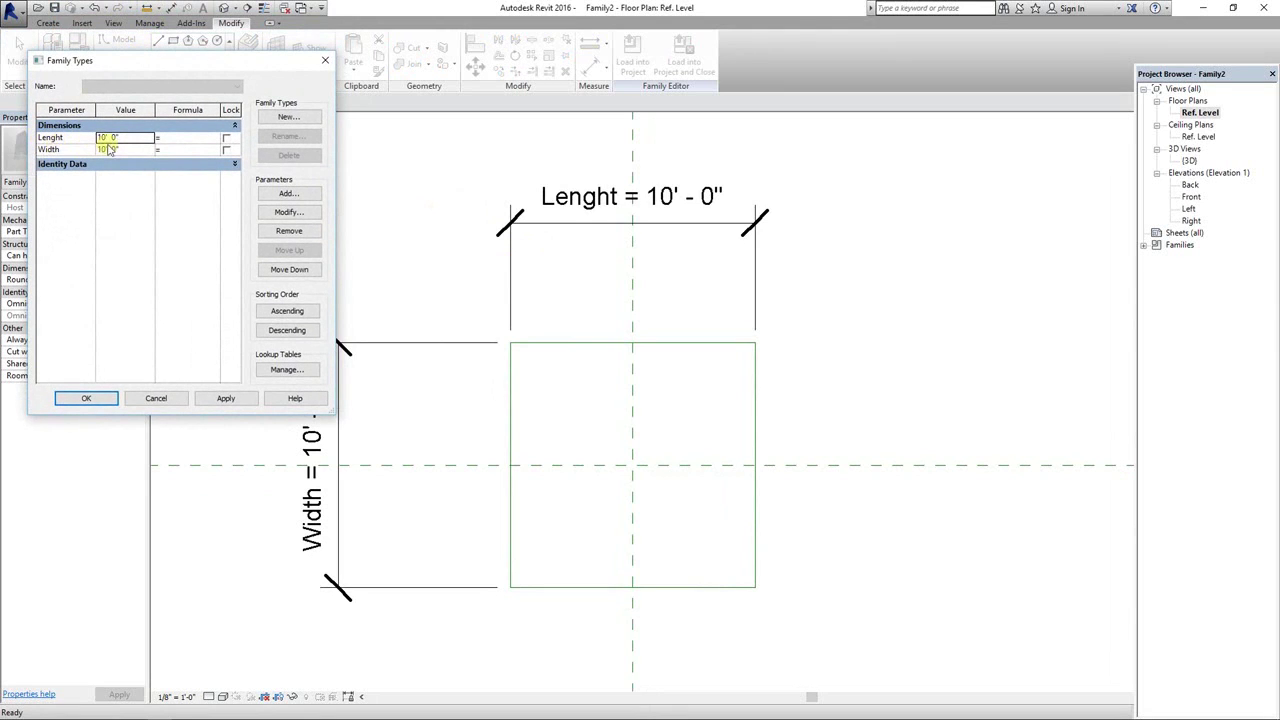
left_click_drag(128, 137, 78, 137)
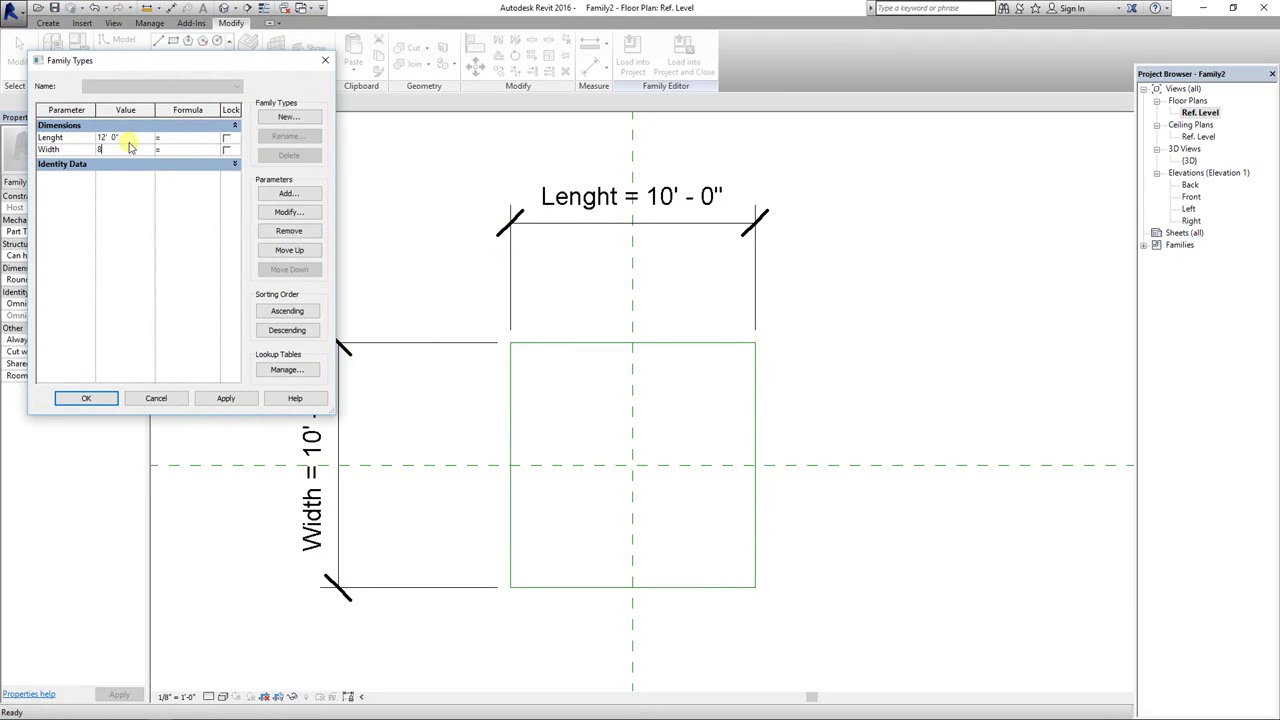
left_click(129, 140)
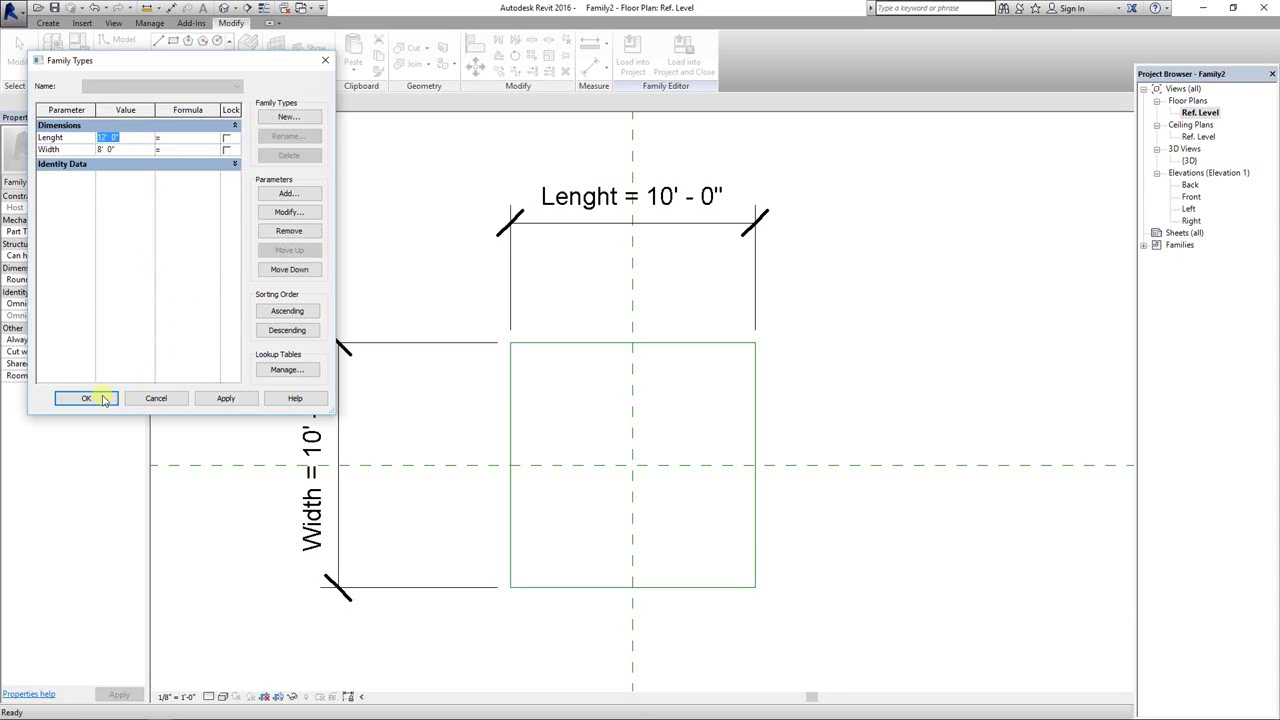
left_click(226, 398)
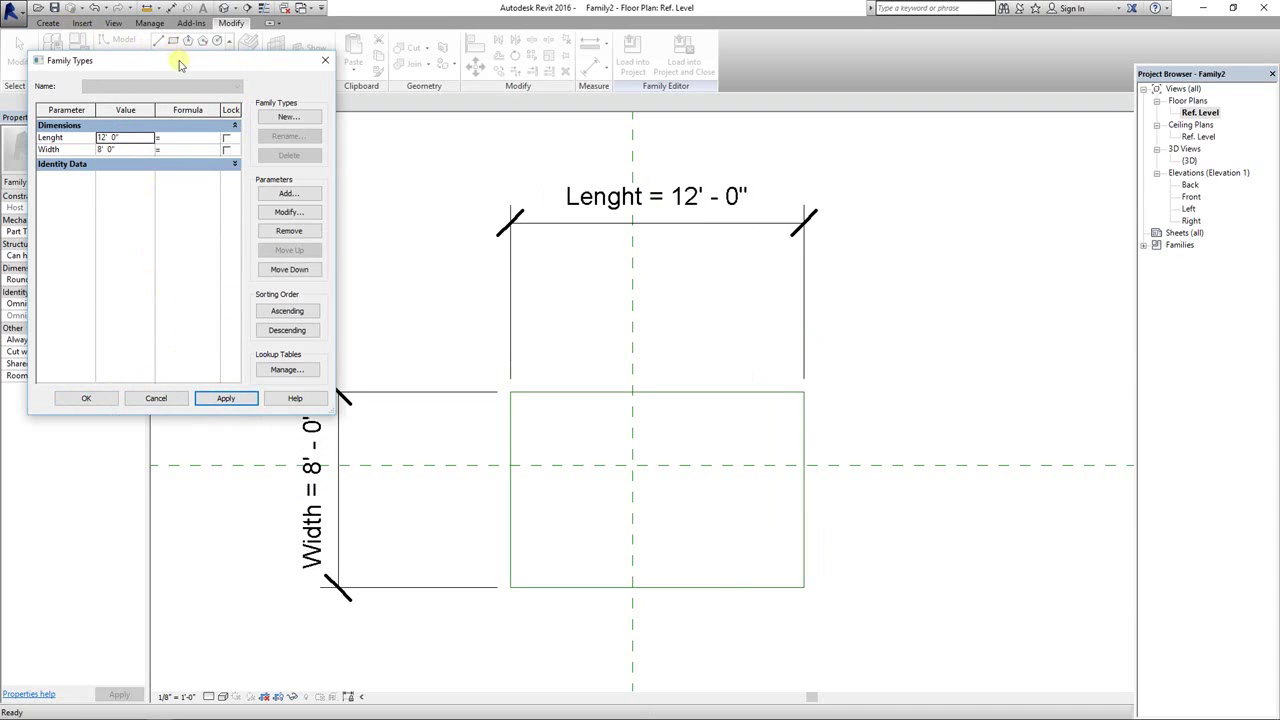
Set the Lenght parameter to 8' and Width to 12', apply the values and close Family Types
left_click_drag(180, 63, 10, 191)
left_click_drag(107, 192, 281, 26)
left_click(139, 101)
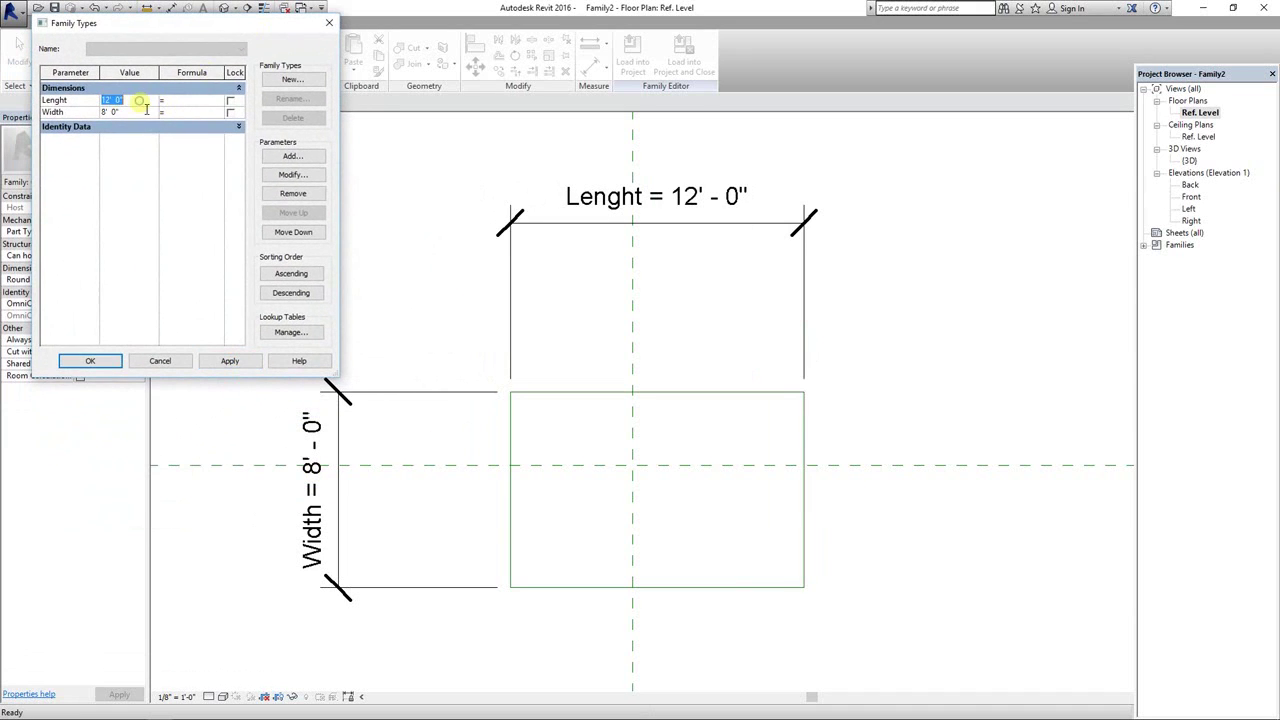
type("8")
left_click(140, 113)
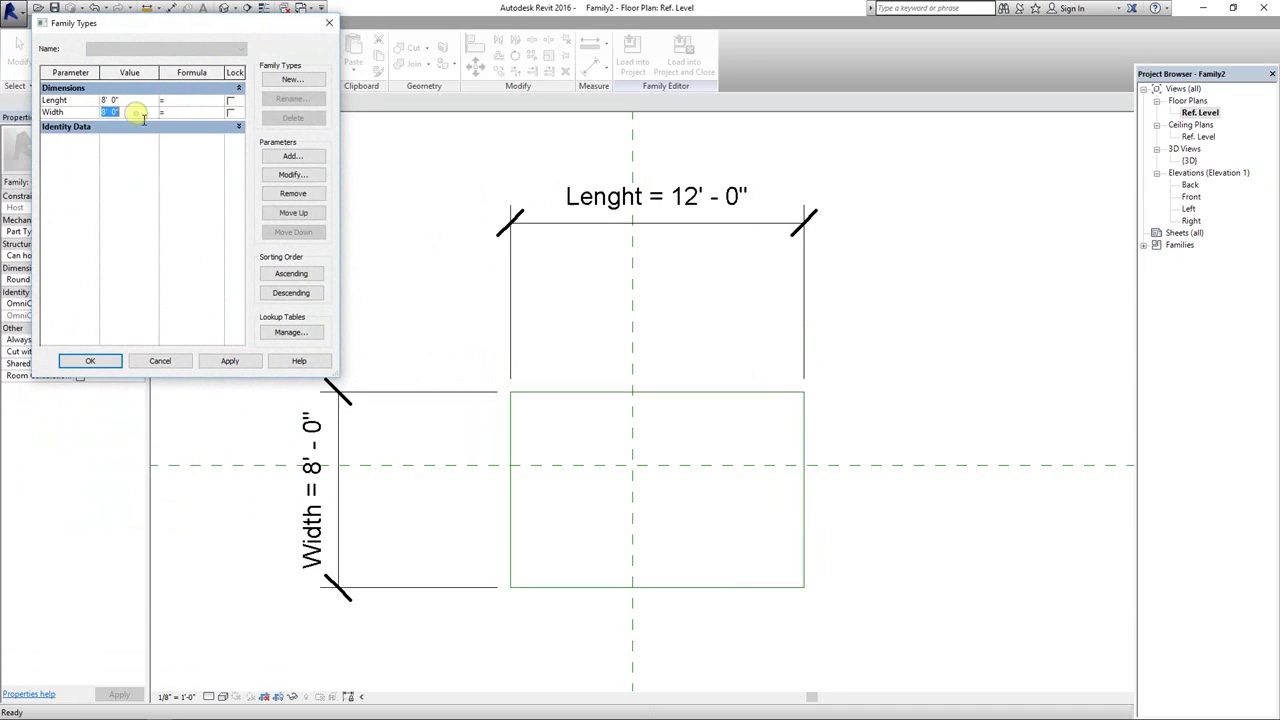
type("12")
left_click(230, 361)
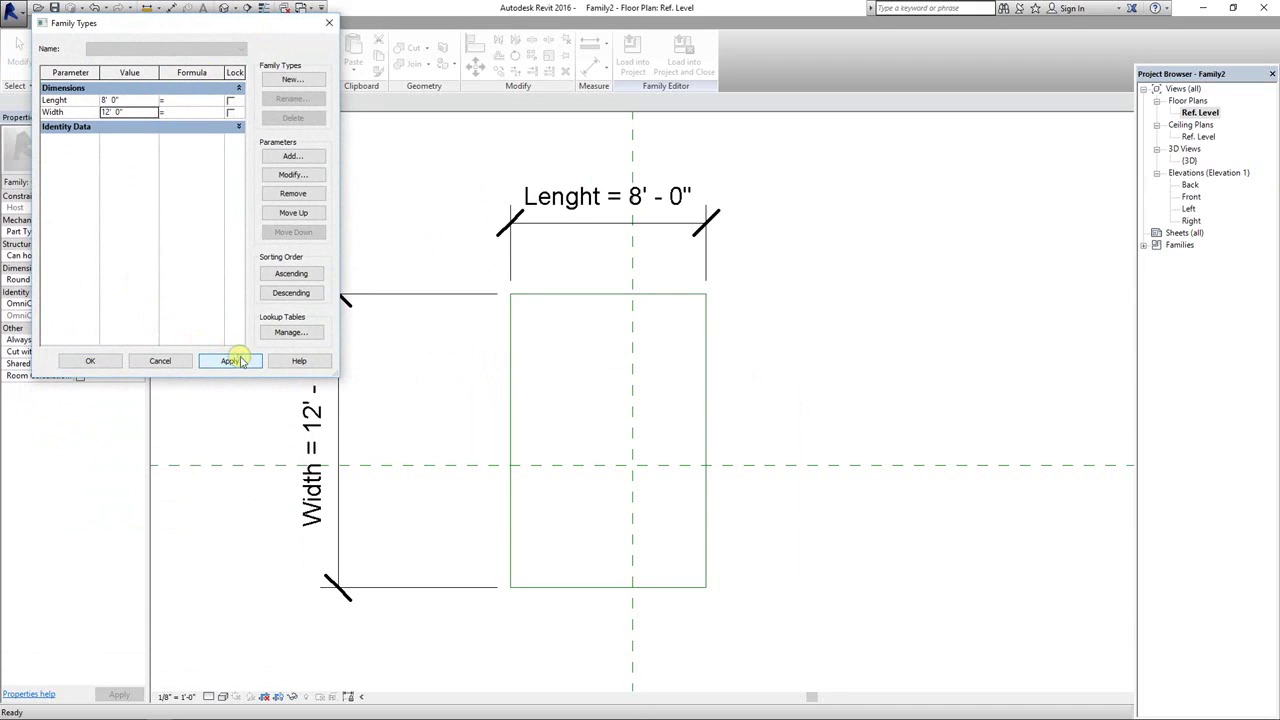
left_click_drag(168, 31, 109, 18)
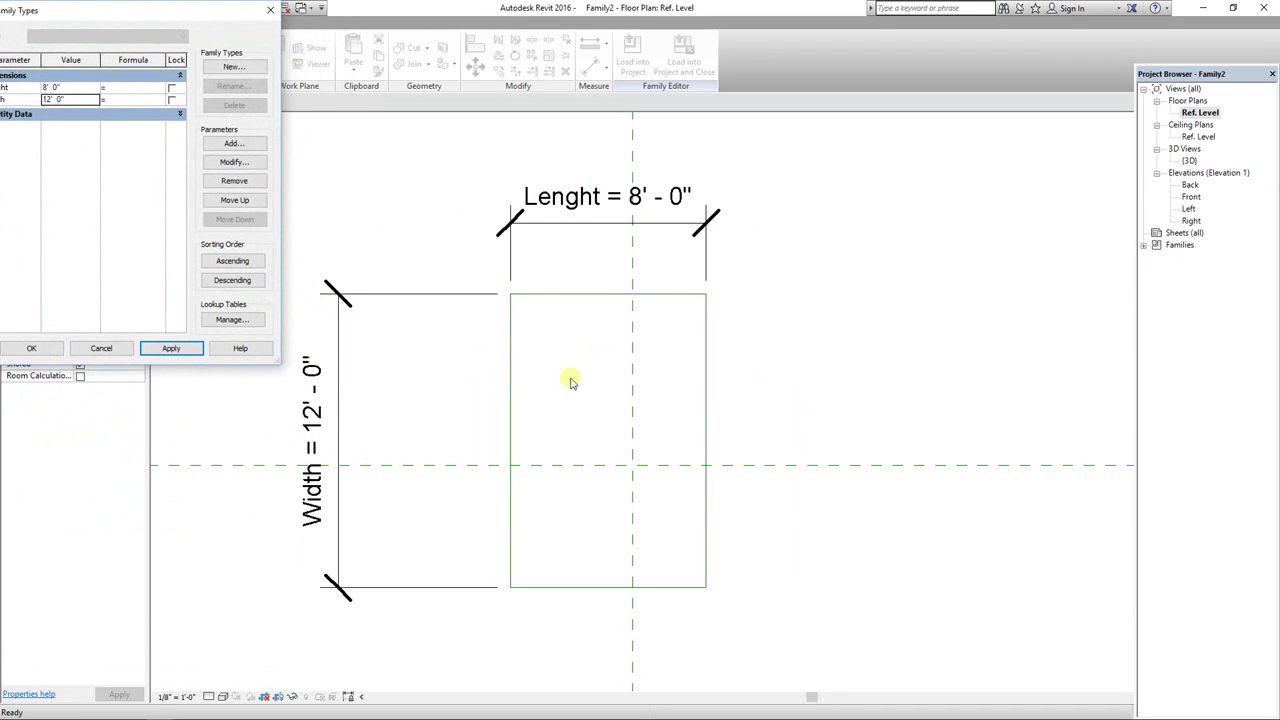
left_click(35, 350)
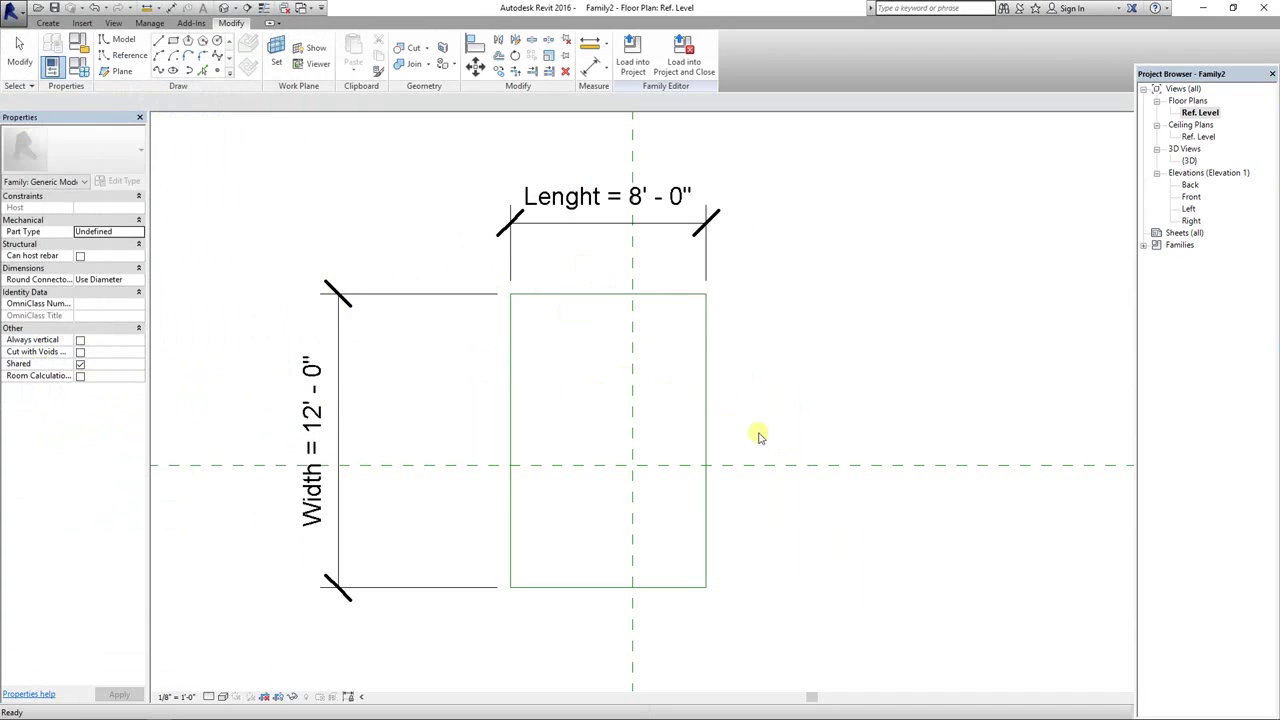
scroll(630, 490, "up", 3)
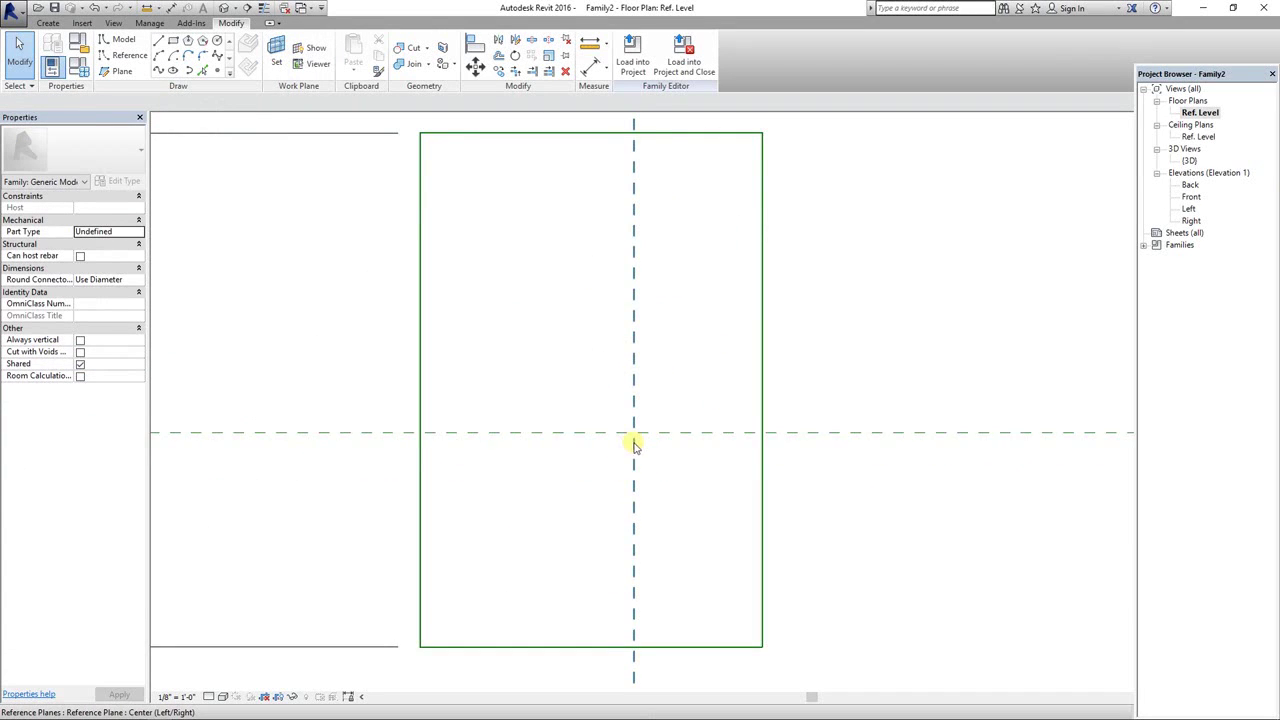
scroll(633, 445, "down", 3)
middle_click_drag(674, 475, 550, 390)
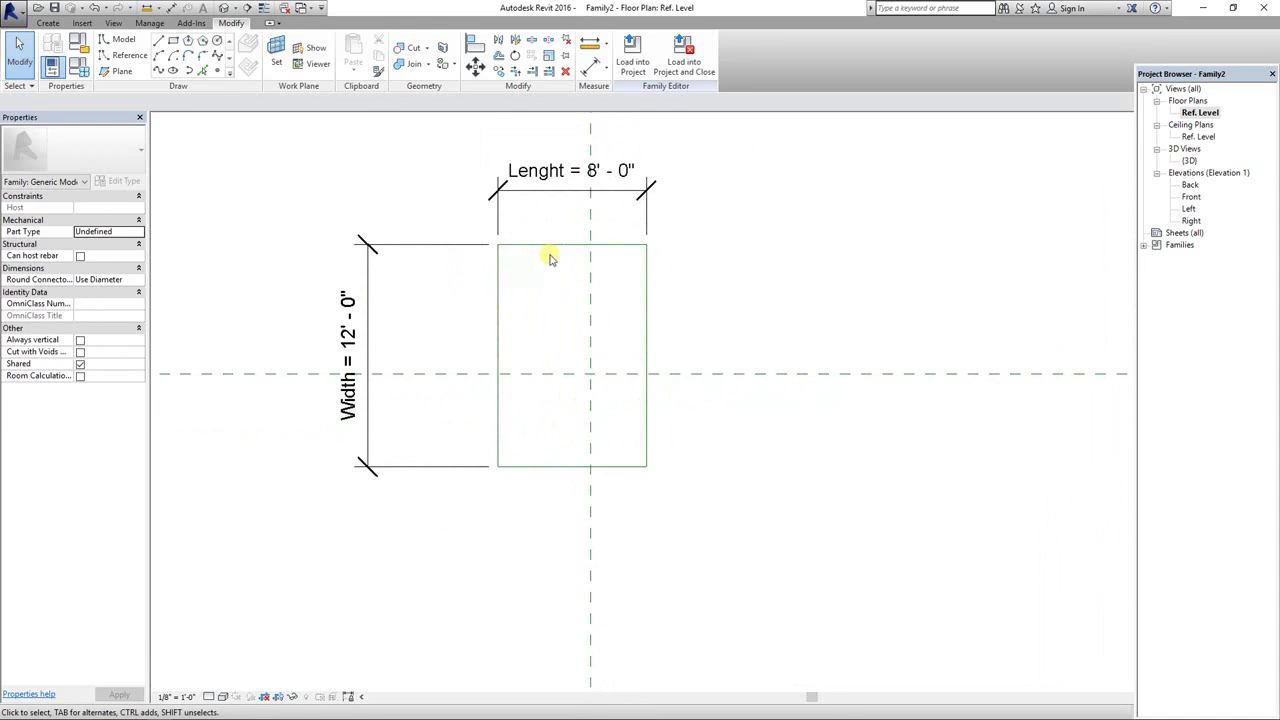
scroll(545, 256, "up", 1)
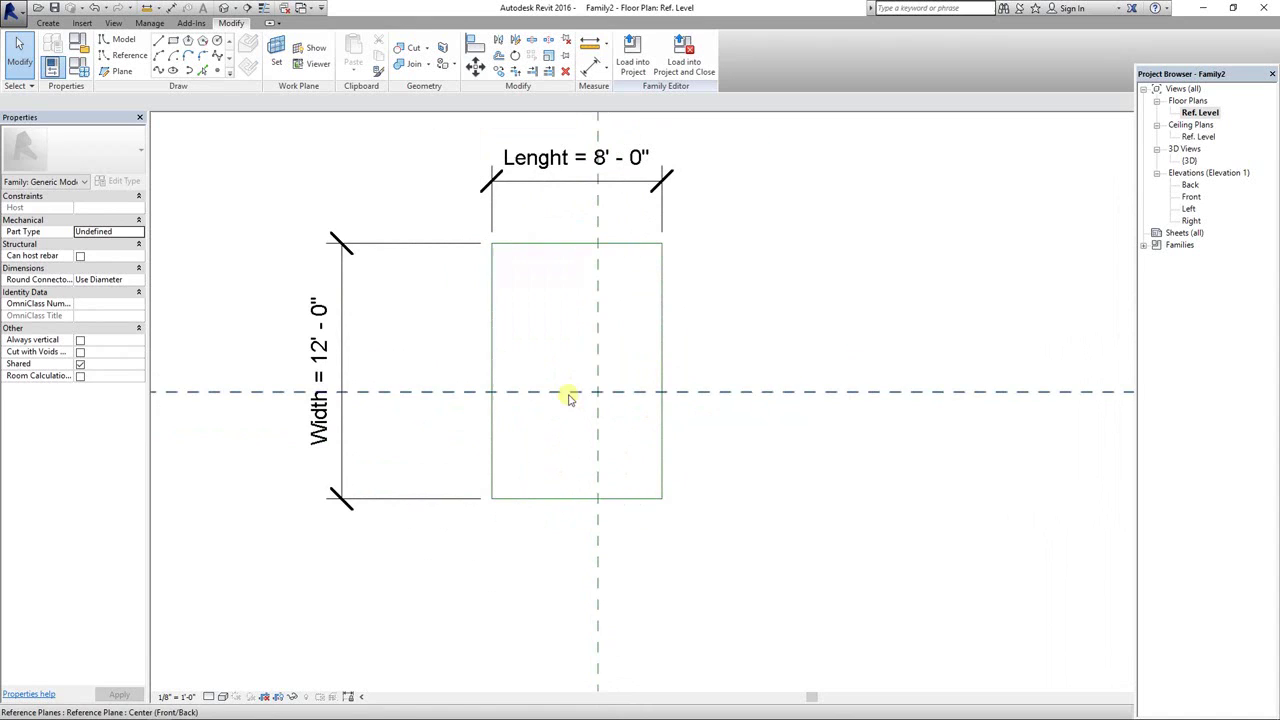
middle_click_drag(591, 397, 580, 421)
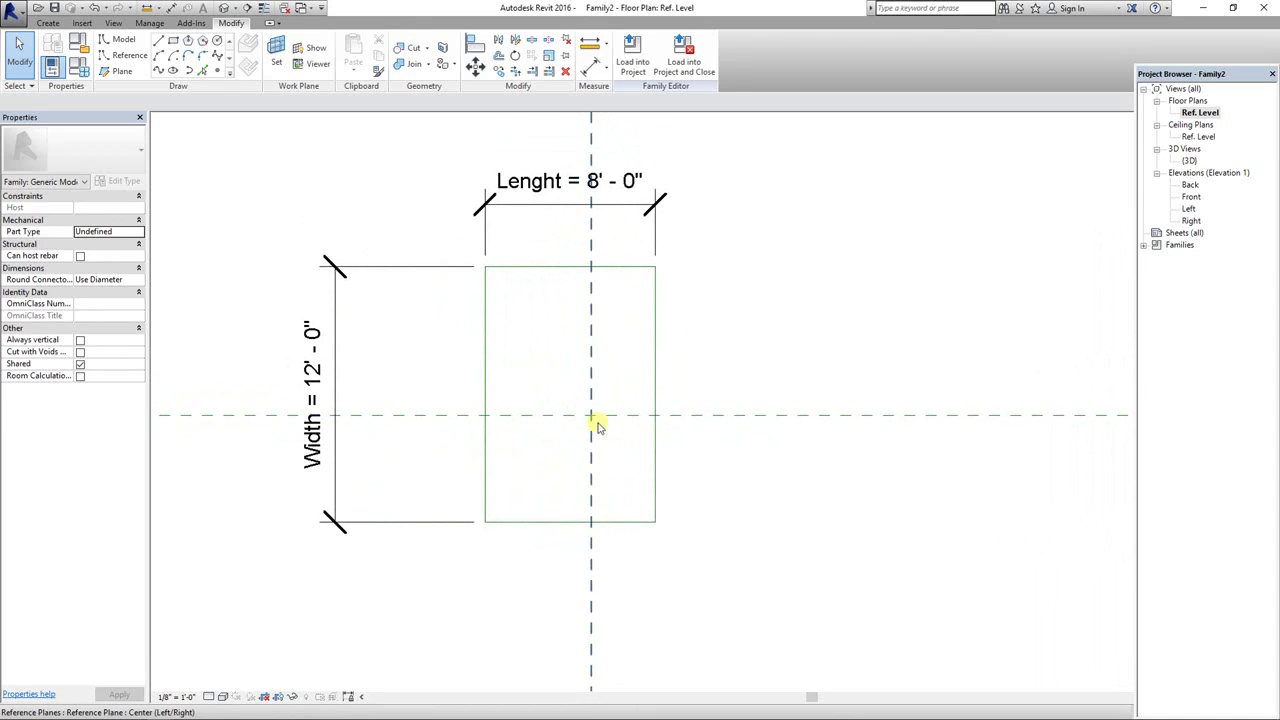
Place a continuous aligned dimension below the rectangle from its left edge through the Center (Left/Right) reference plane to its right edge
left_click(588, 68)
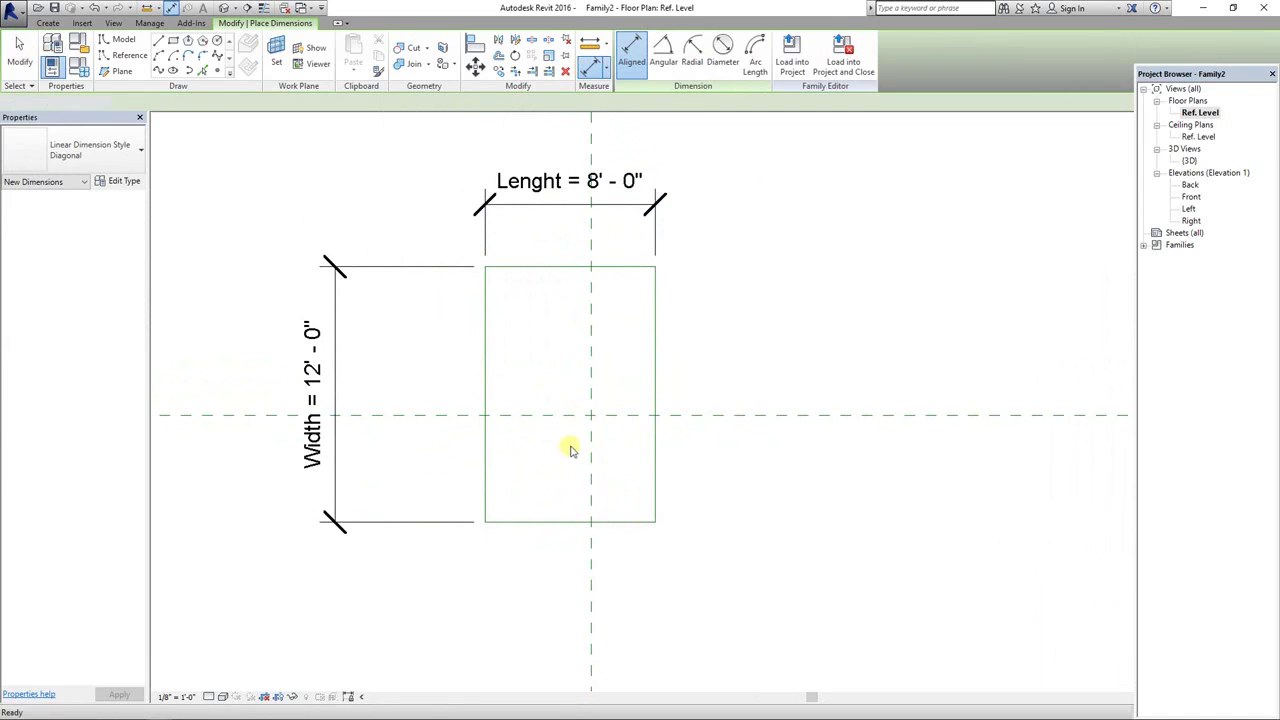
key("Escape")
scroll(570, 451, "up", 2)
left_click(591, 70)
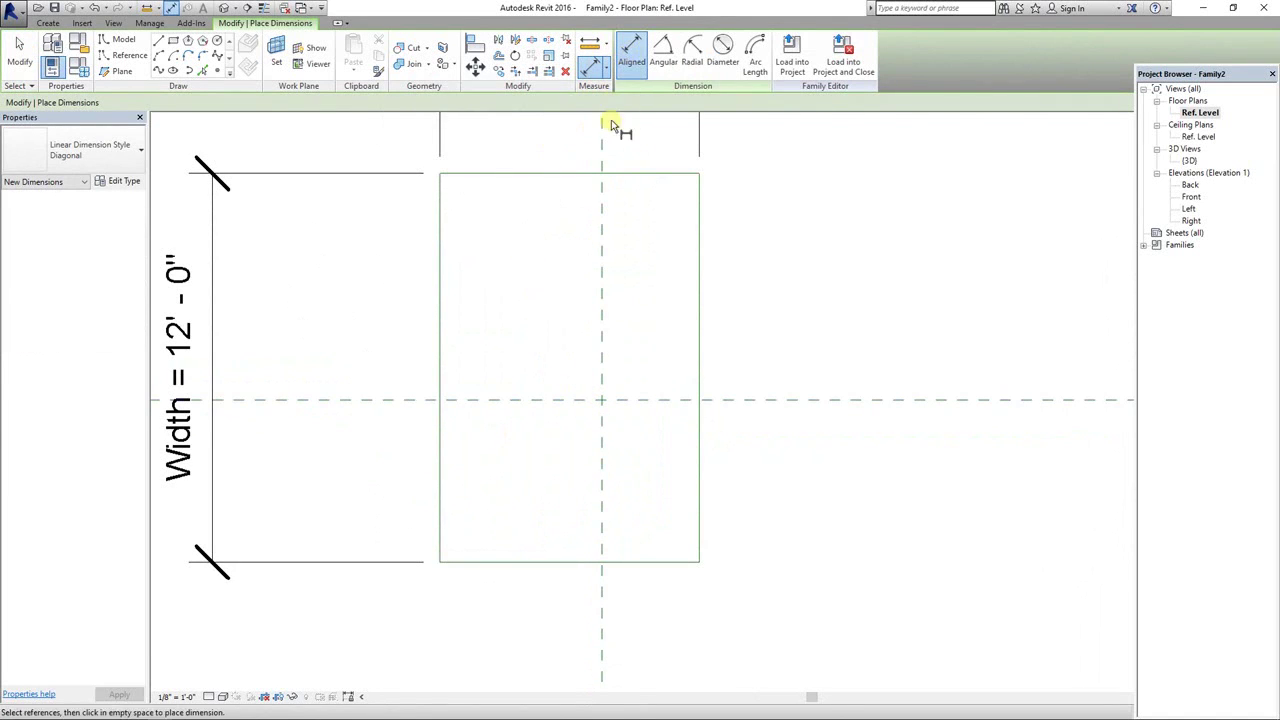
scroll(588, 260, "down", 2)
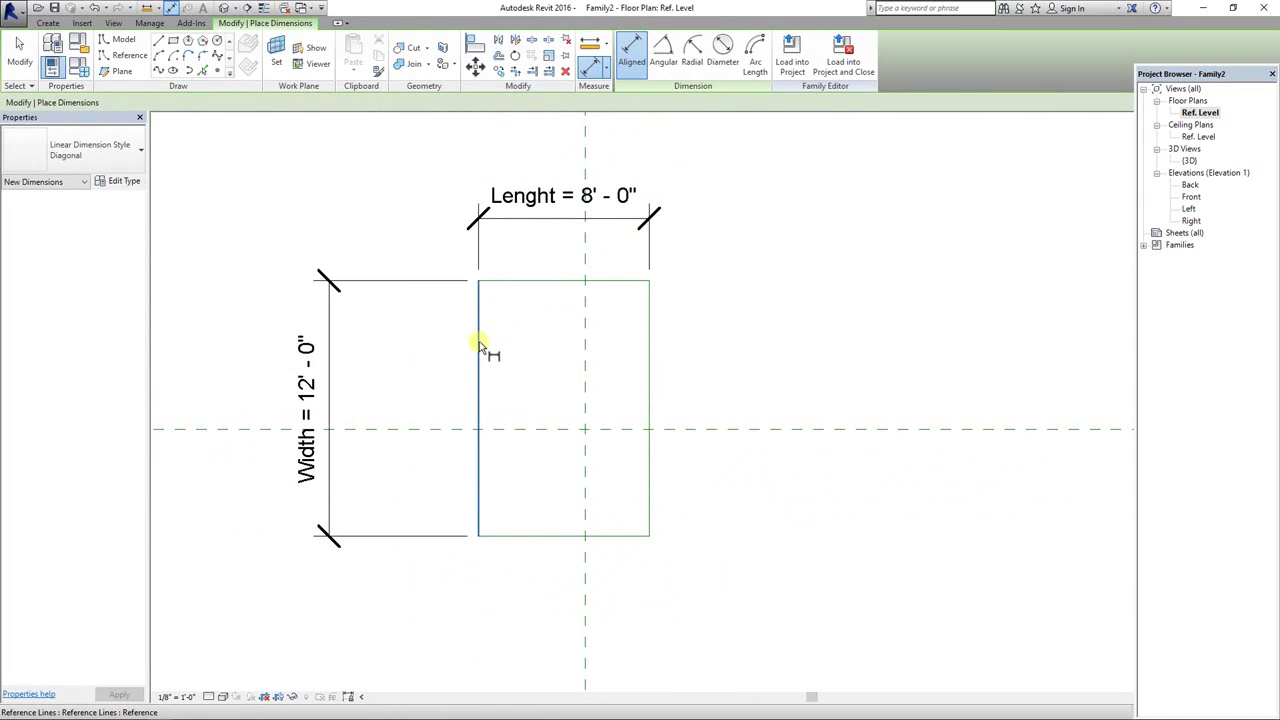
left_click(481, 399)
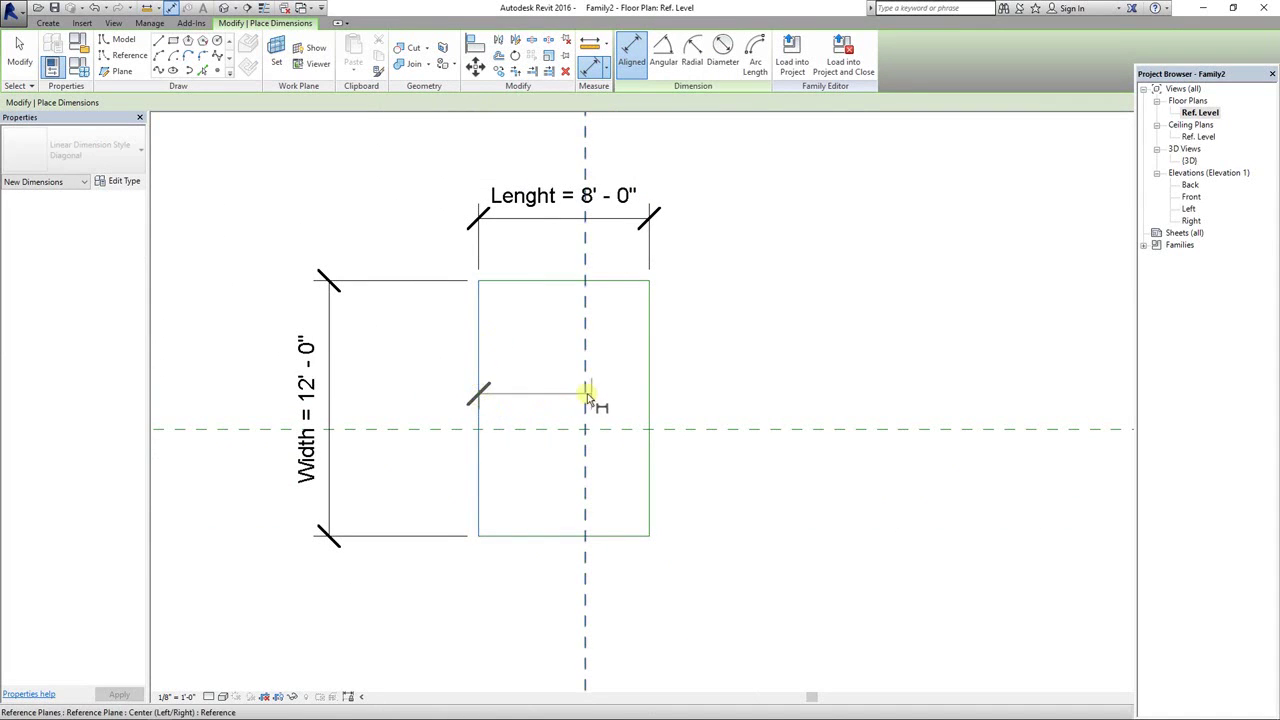
middle_click_drag(551, 387, 520, 343)
left_click(554, 346)
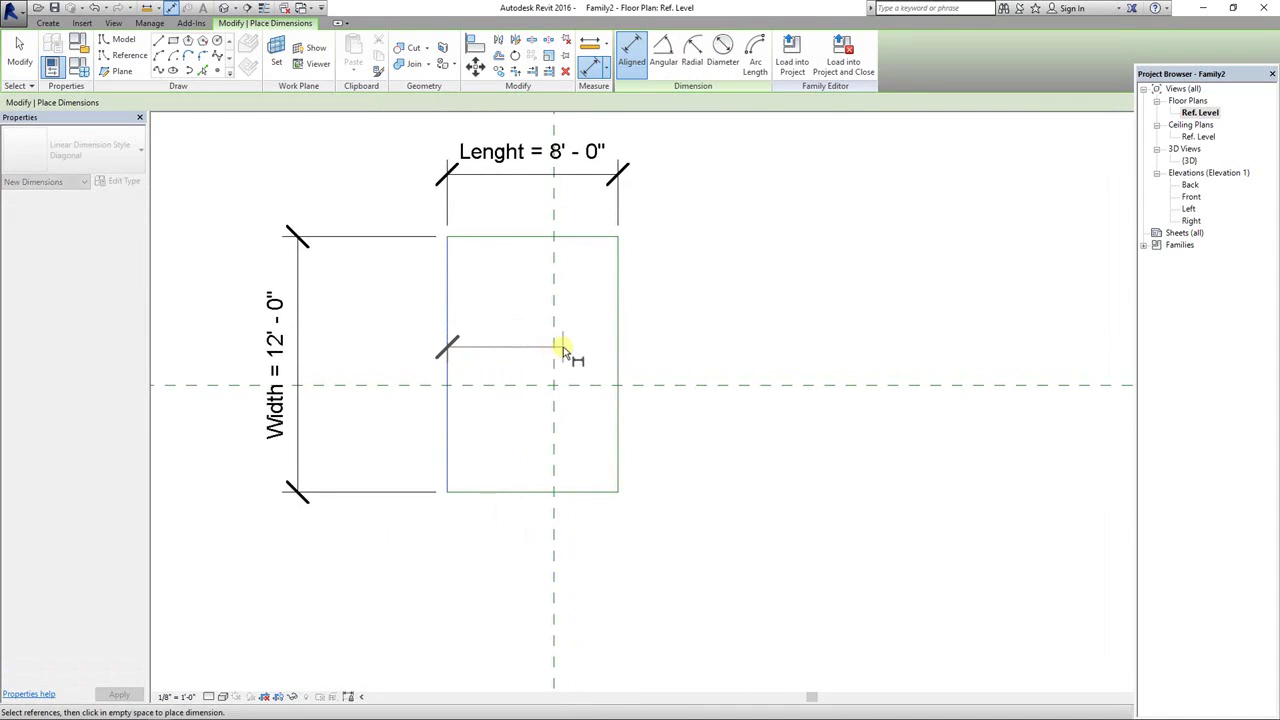
left_click(620, 348)
scroll(609, 330, "down", 3)
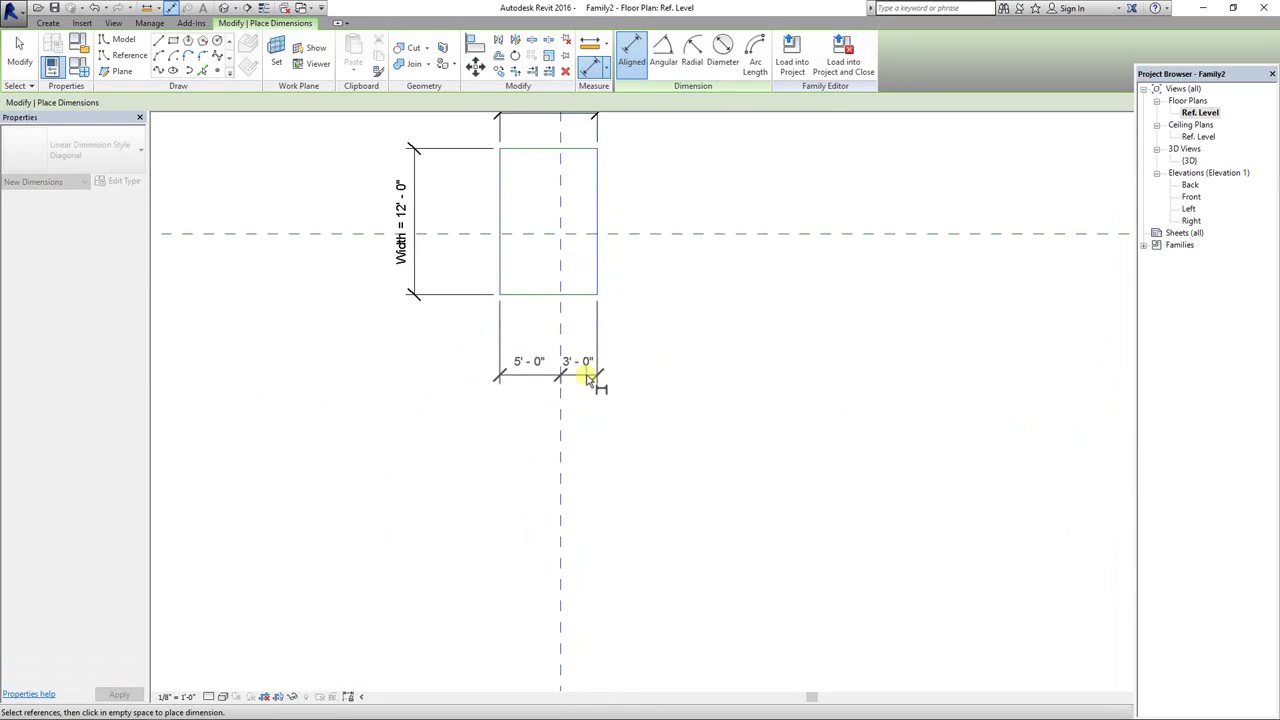
left_click(586, 371)
Make the two segments of the dimension below the rectangle equal about the vertical centre plane
scroll(586, 375, "up", 3)
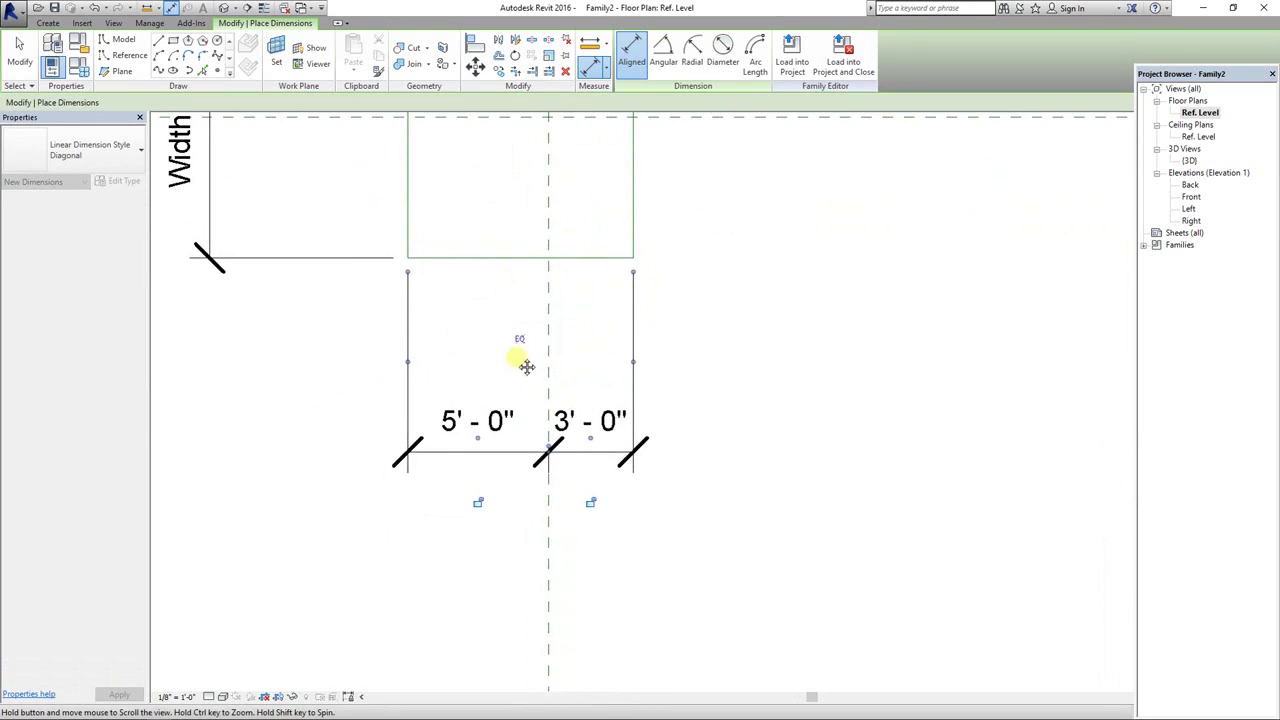
scroll(520, 354, "up", 2)
scroll(522, 340, "down", 4)
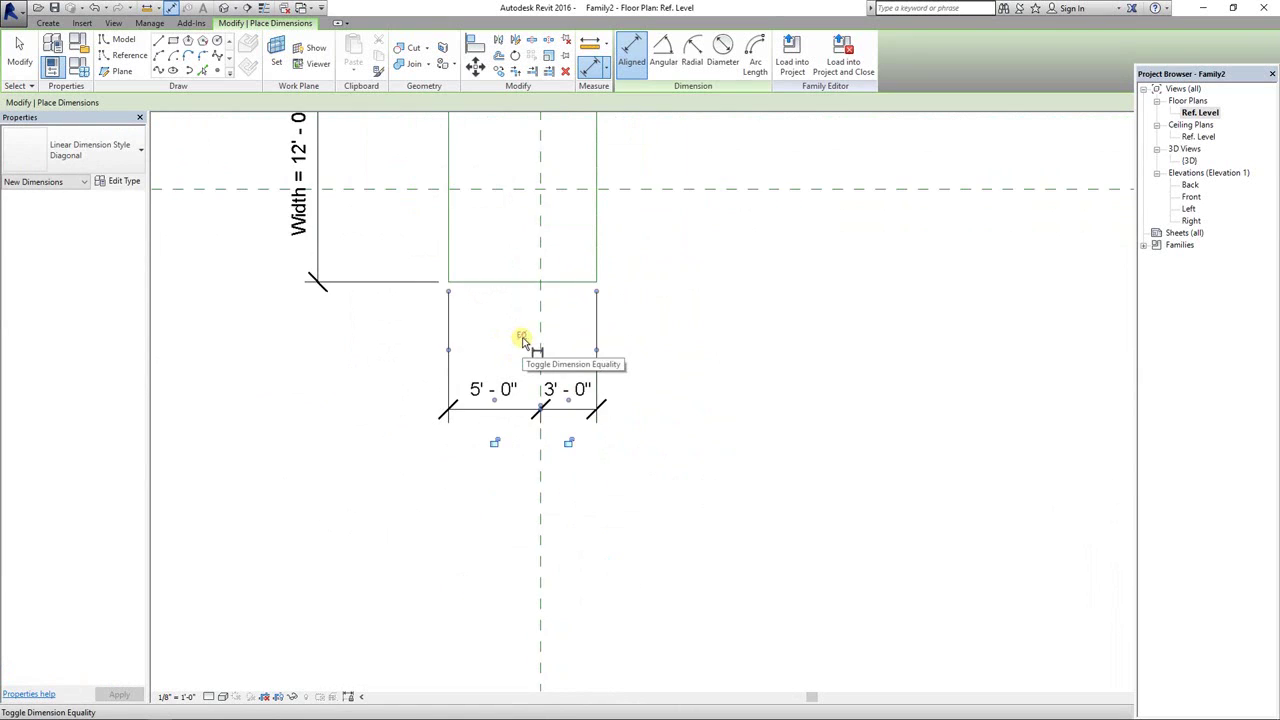
scroll(522, 340, "up", 2)
left_click(522, 336)
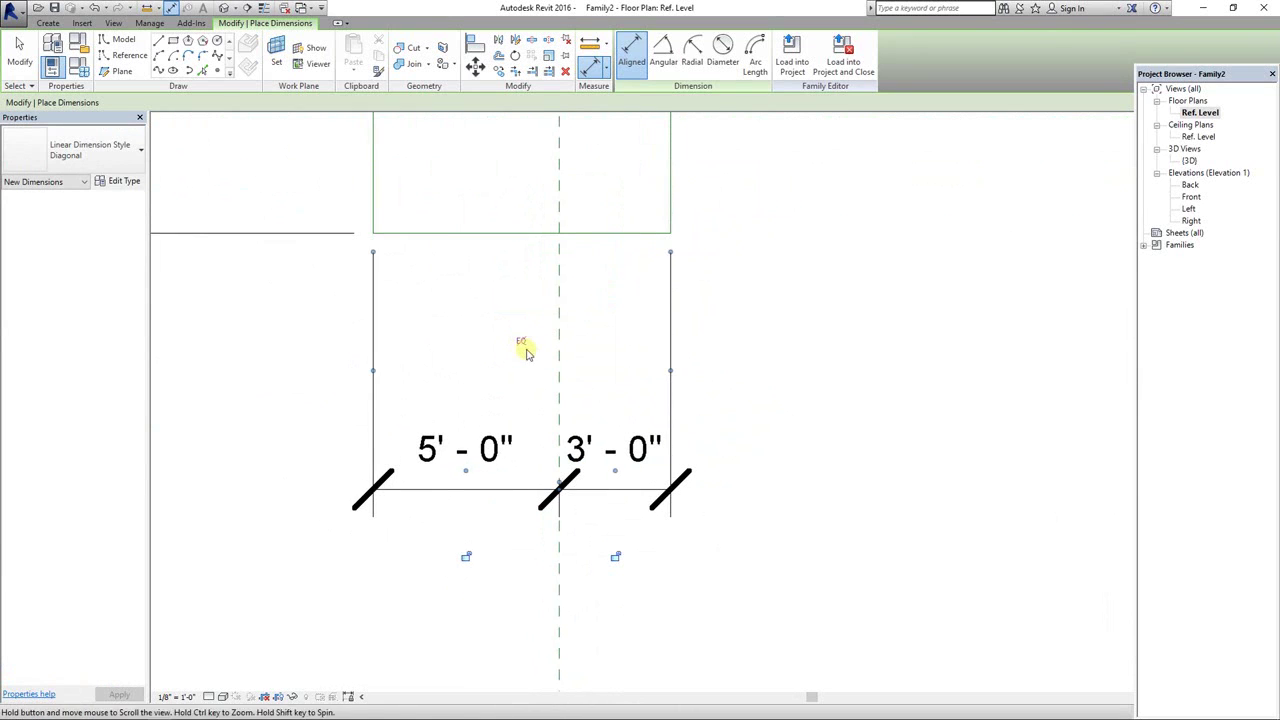
scroll(549, 345, "down", 2)
middle_click_drag(551, 369, 560, 412)
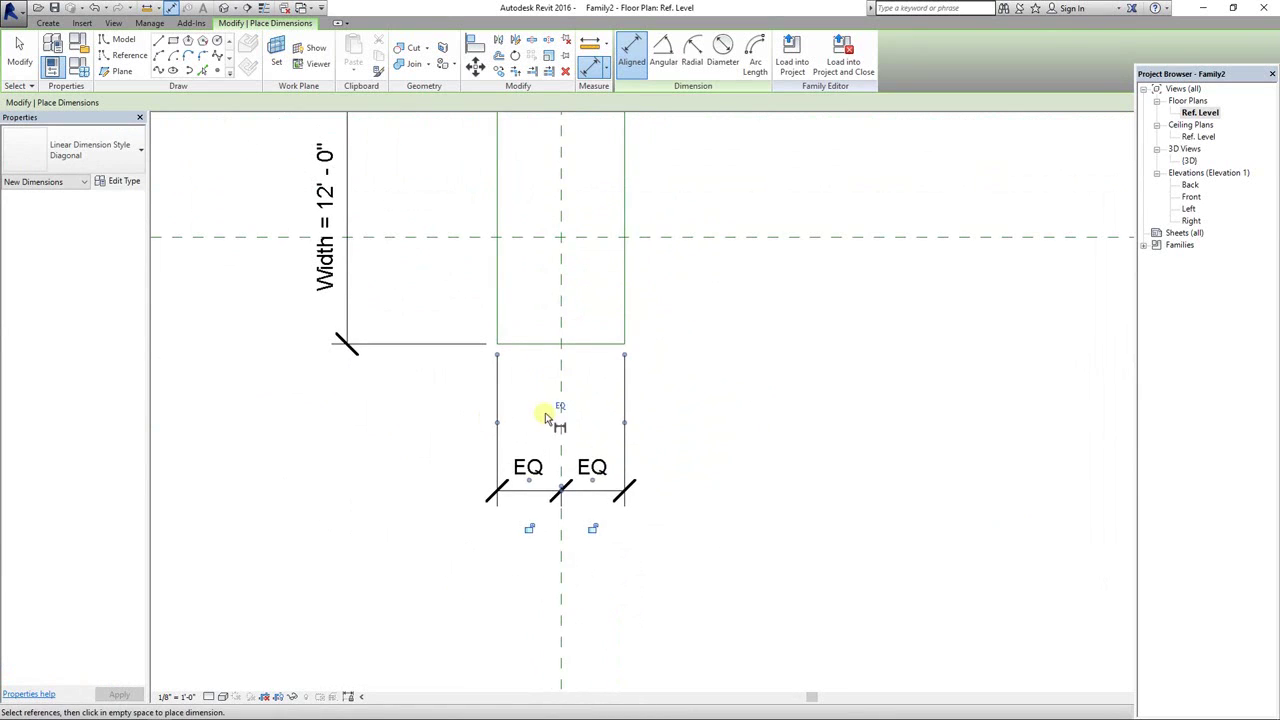
middle_click_drag(593, 364, 567, 476)
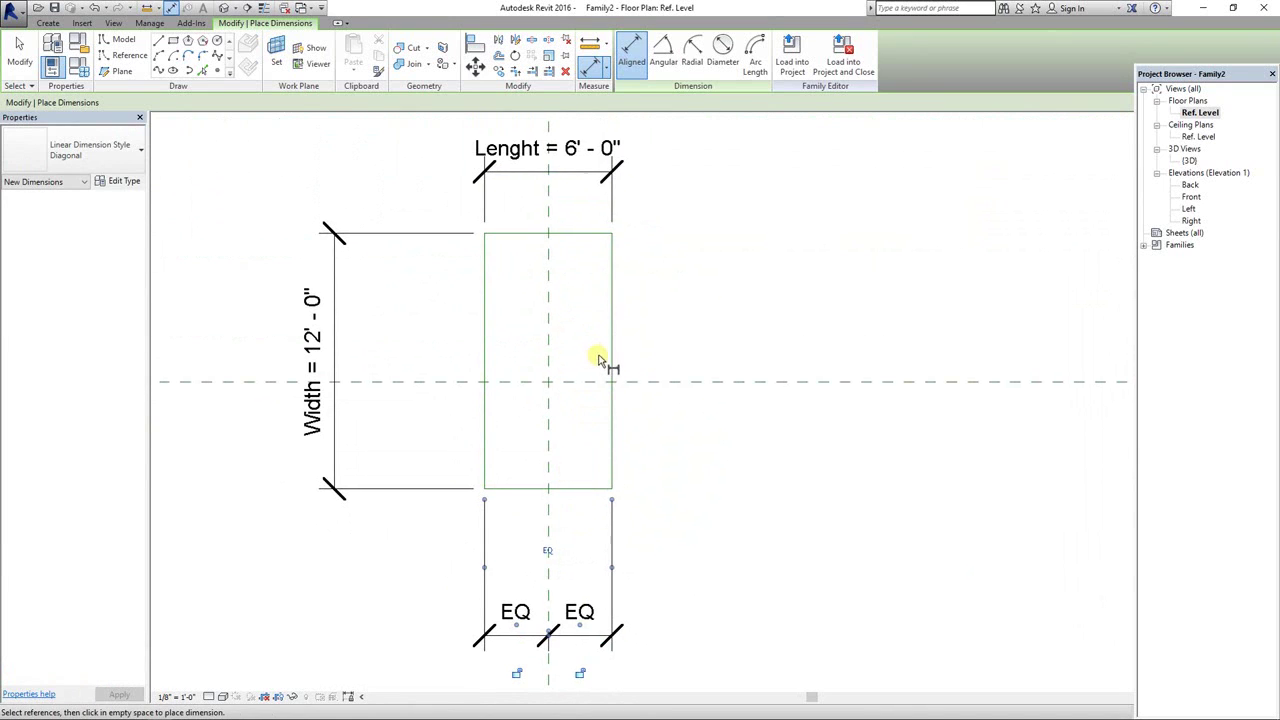
Place a continuous aligned dimension right of the rectangle from its top edge through the Center (Front/Back) reference plane to its bottom edge
middle_click_drag(572, 249, 622, 230)
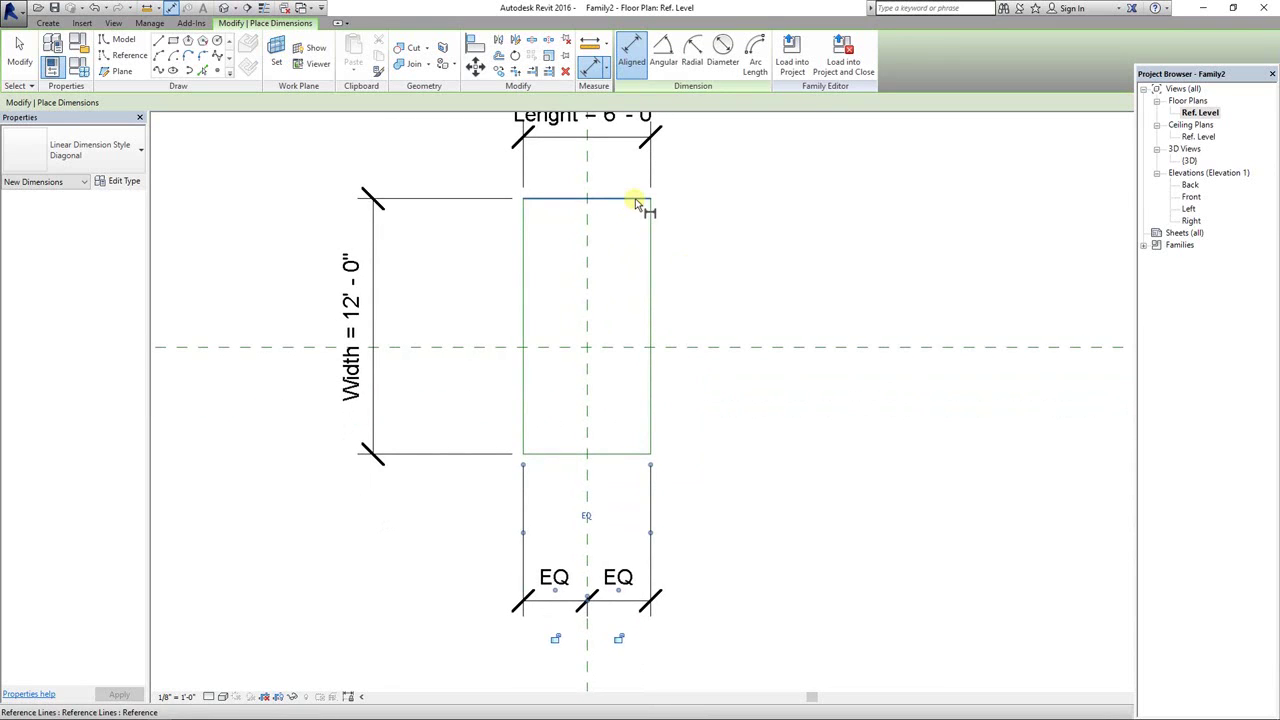
left_click(636, 199)
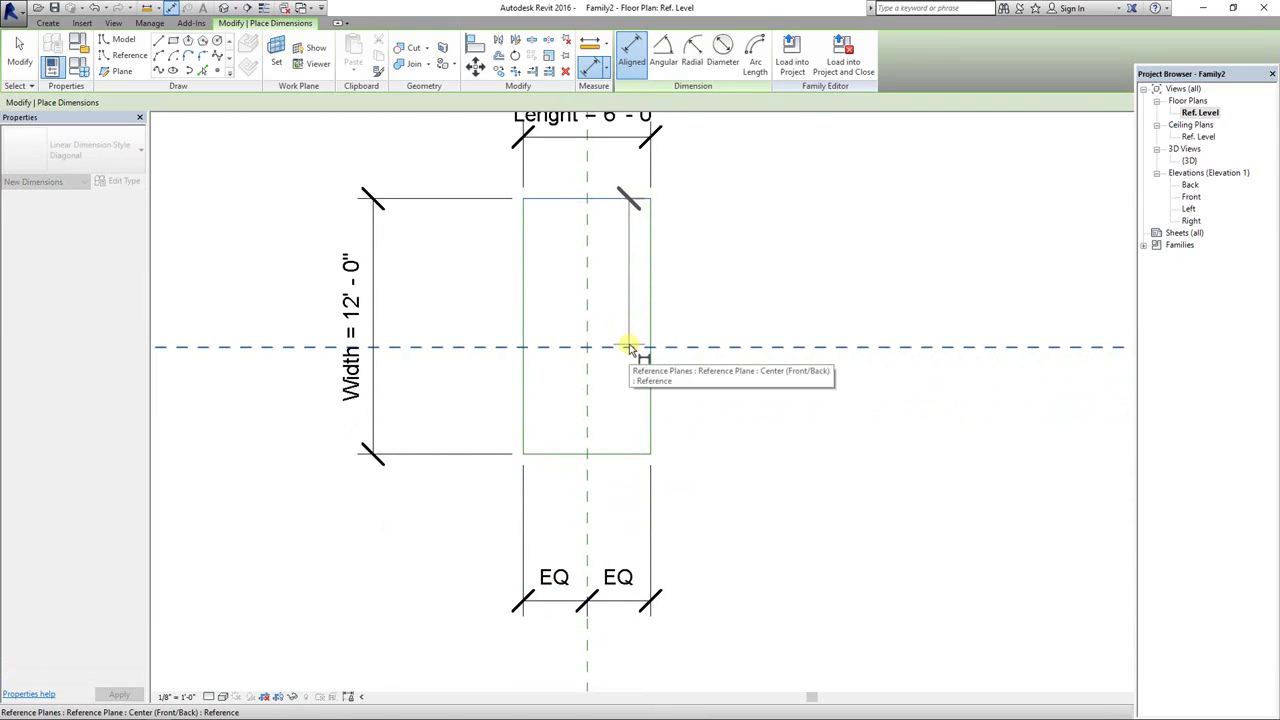
left_click(626, 347)
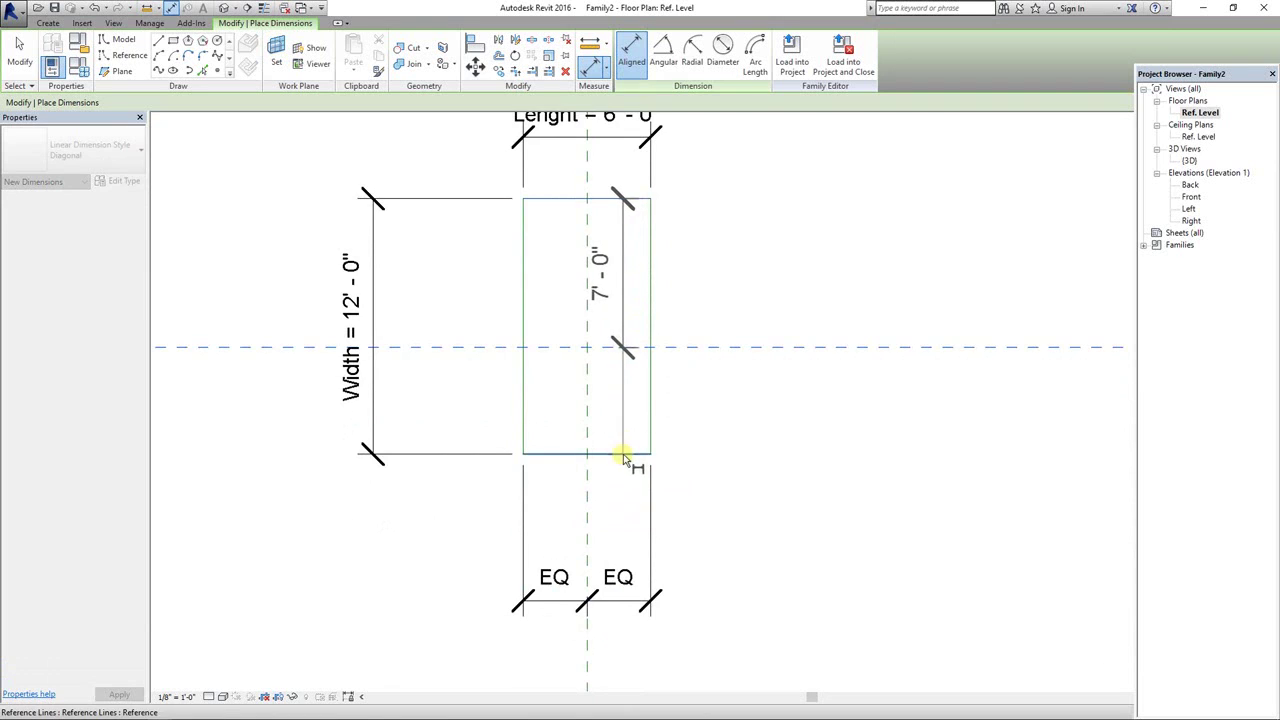
left_click(623, 452)
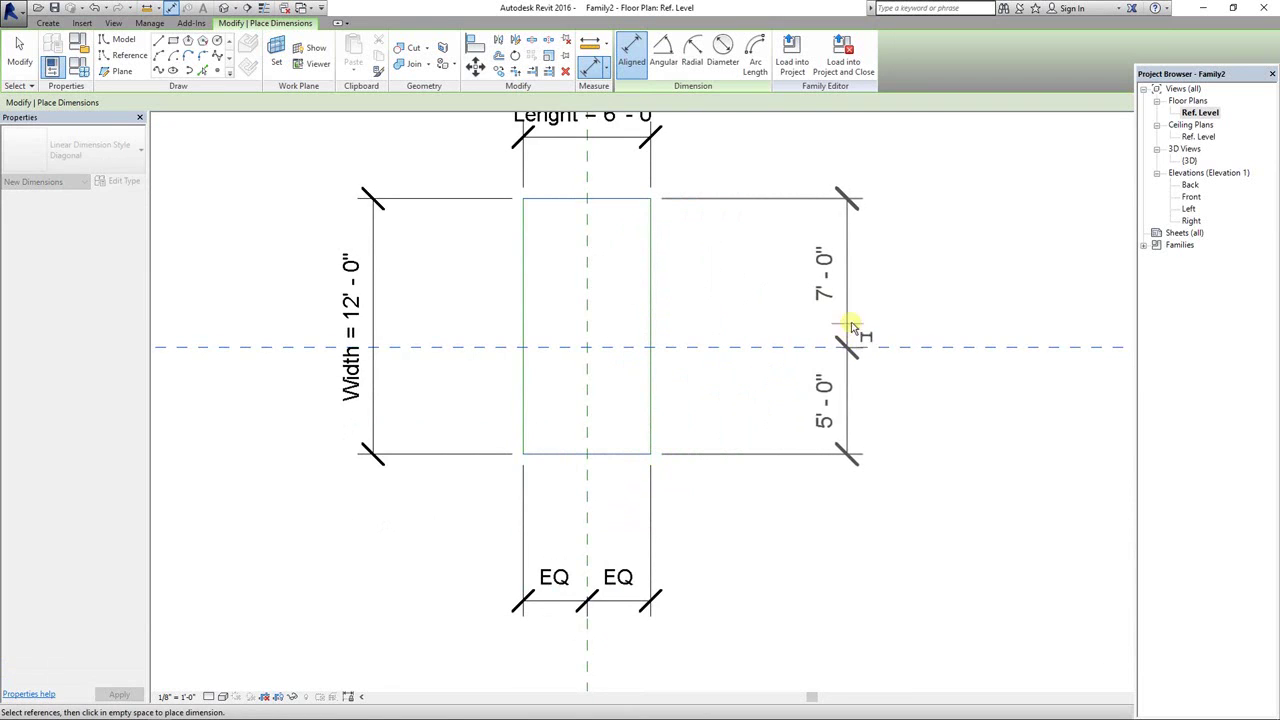
left_click(876, 316)
Make the two segments of the vertical dimension right of the rectangle equal, and finish dimensioning
scroll(826, 326, "up", 1)
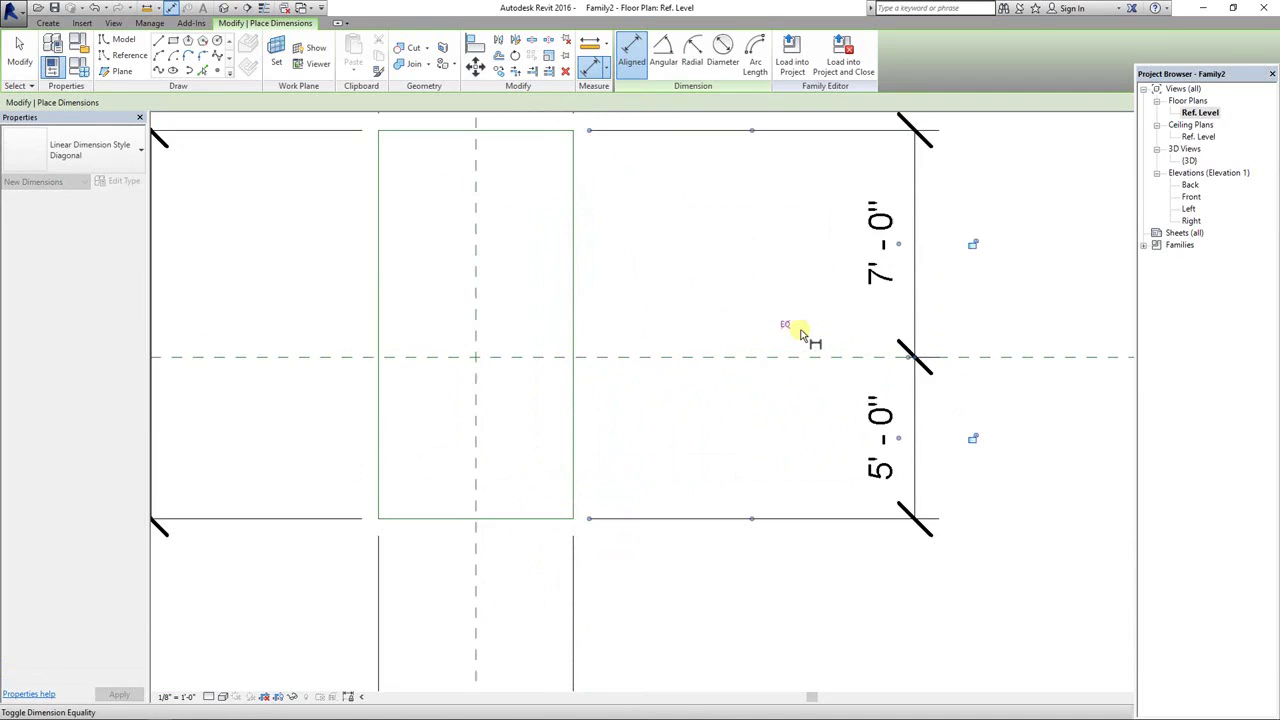
scroll(808, 338, "up", 1)
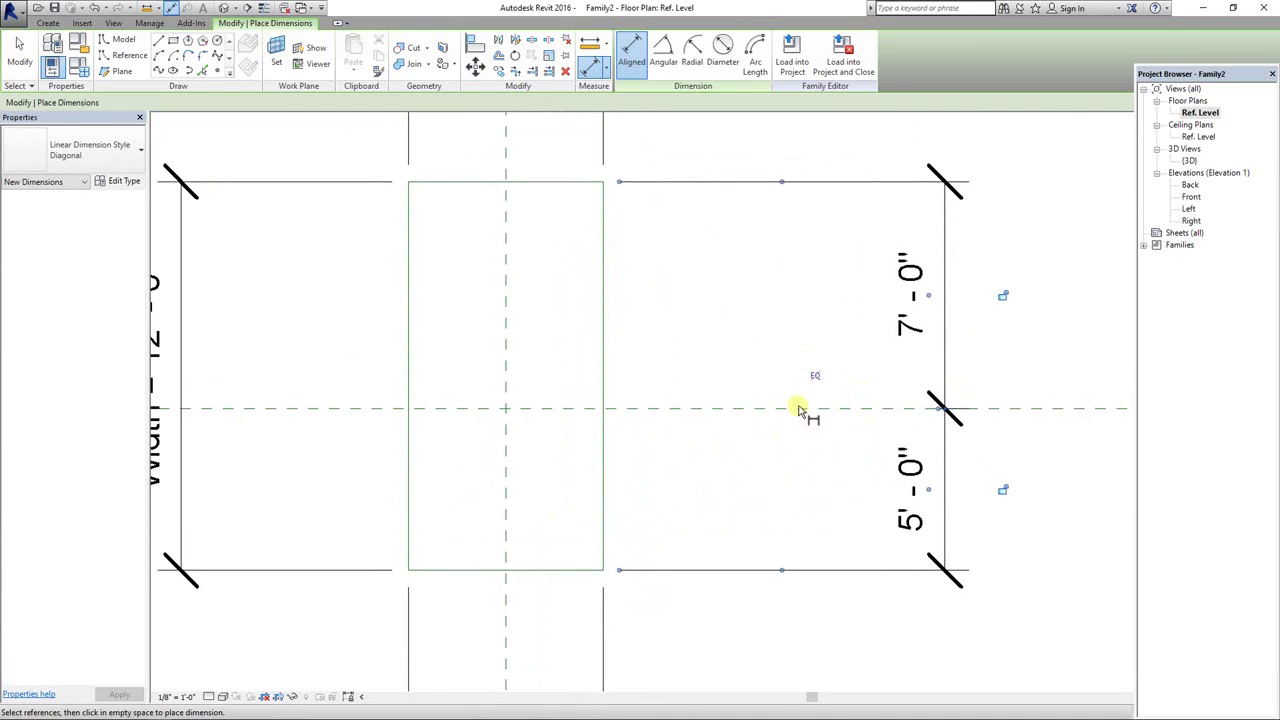
left_click(821, 380)
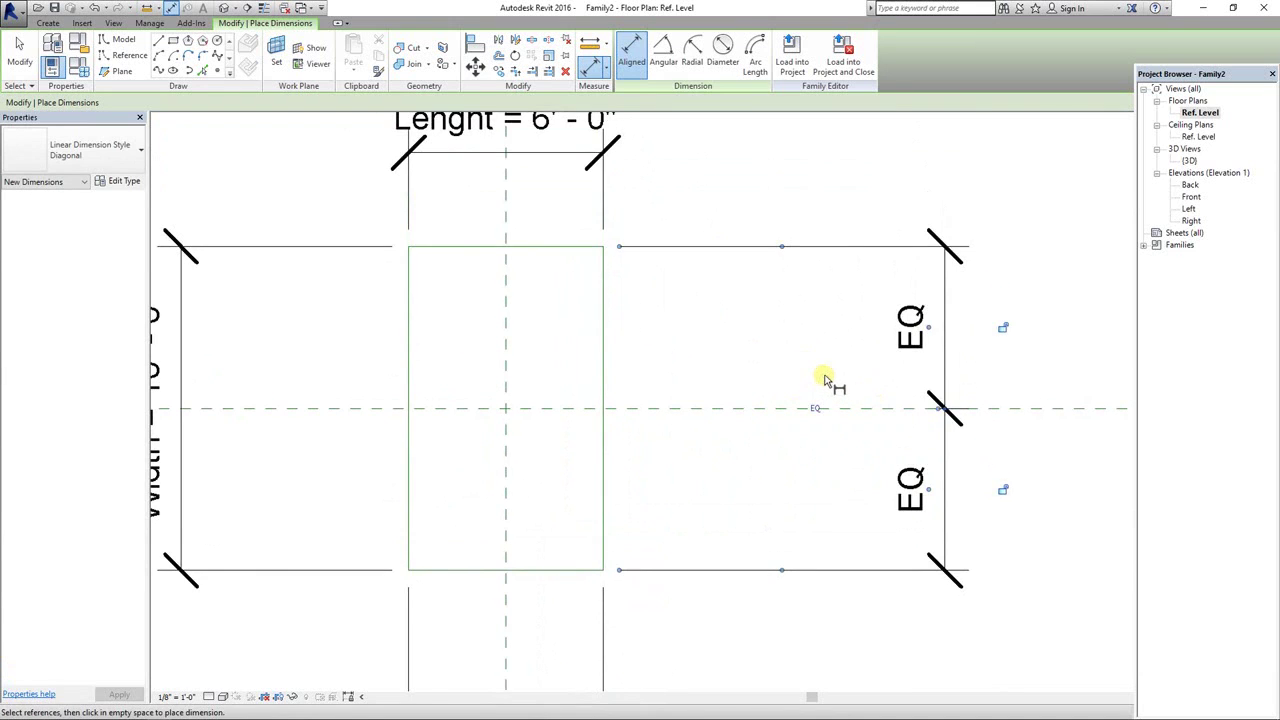
scroll(752, 365, "down", 3)
scroll(520, 346, "up", 1)
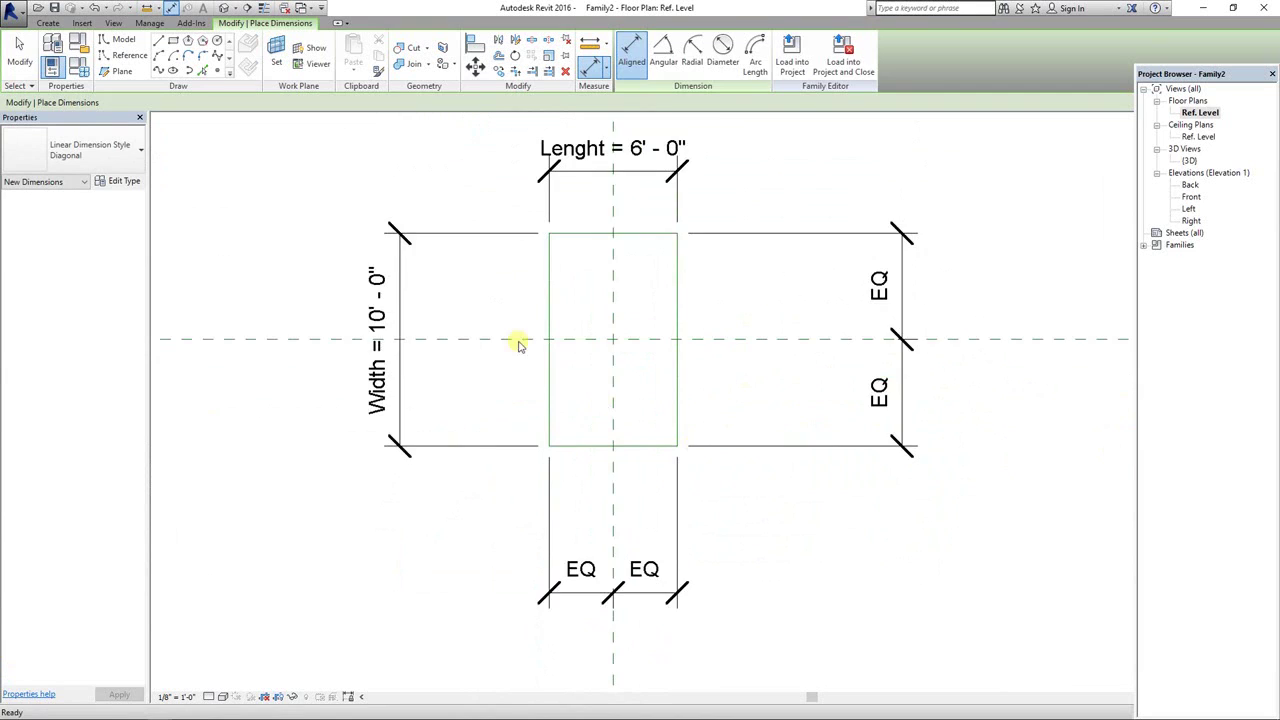
scroll(568, 310, "up", 2)
key("Escape")
Flex the family by setting the Lenght parameter to 10' and Width to 8' in Family Types, and accept the values
scroll(590, 311, "down", 1)
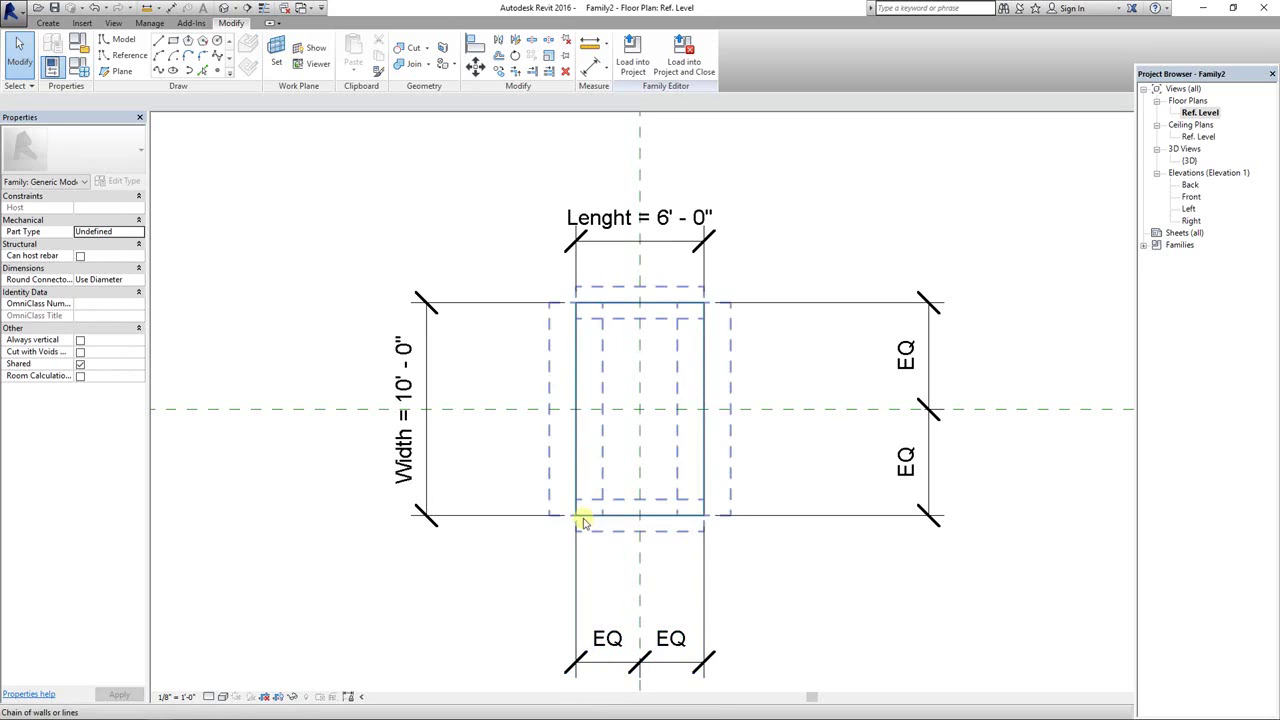
scroll(655, 421, "up", 2)
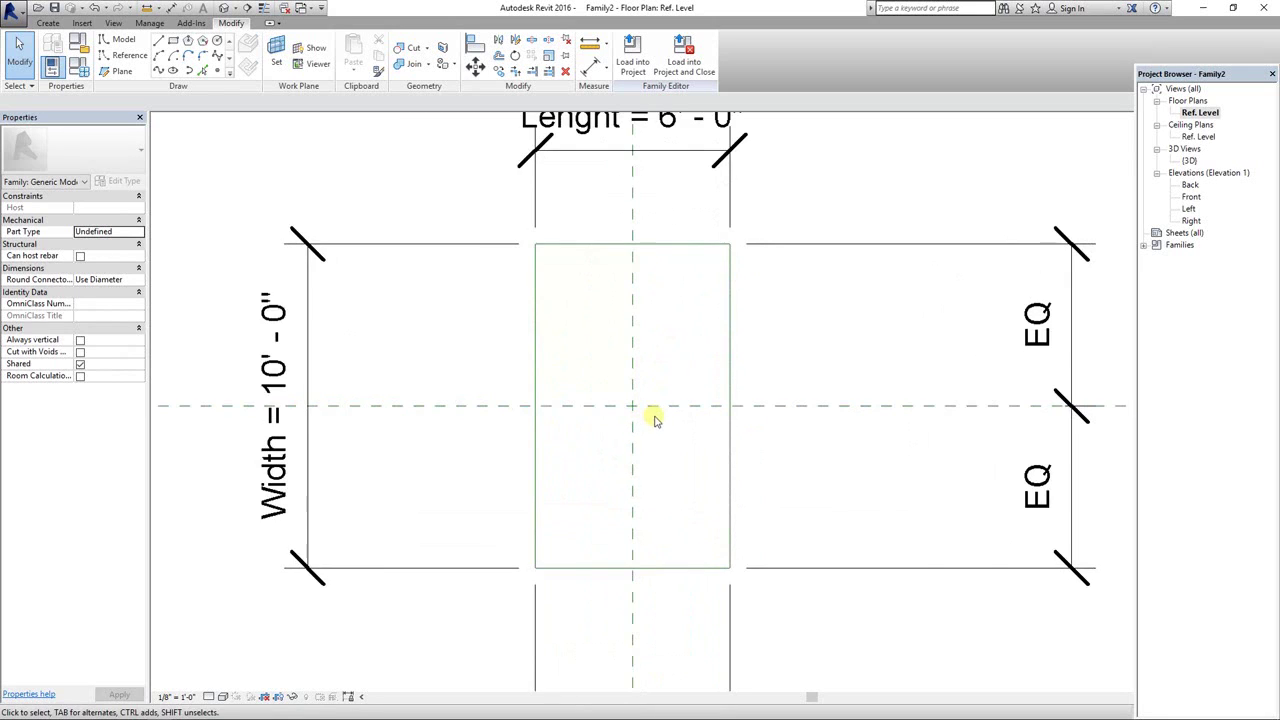
scroll(679, 361, "down", 1)
scroll(669, 378, "down", 2)
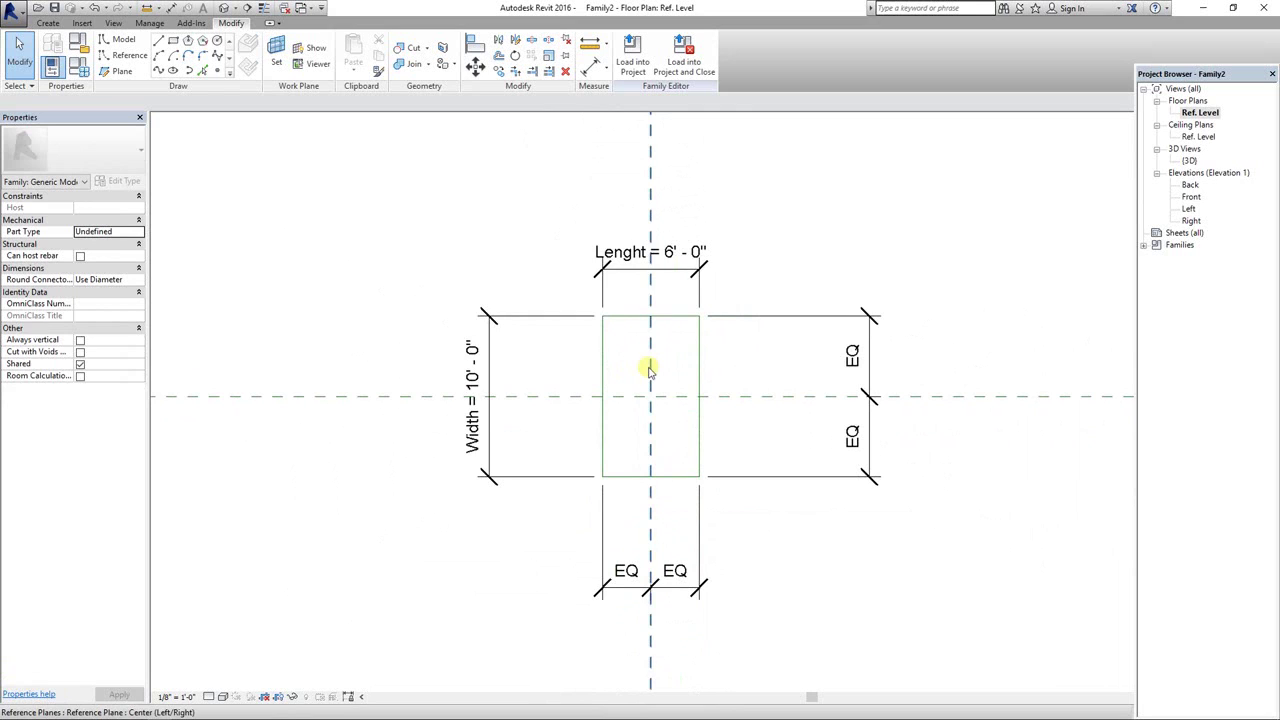
left_click(77, 70)
left_click_drag(608, 188, 227, 121)
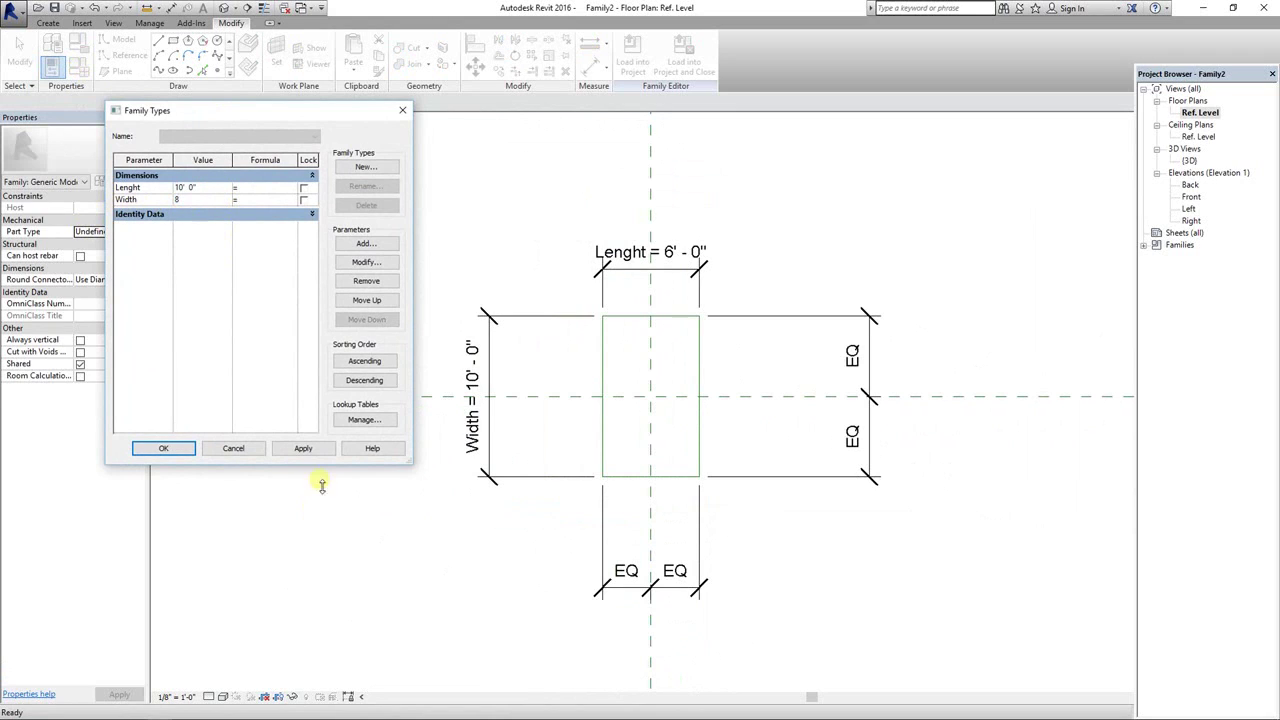
left_click(182, 453)
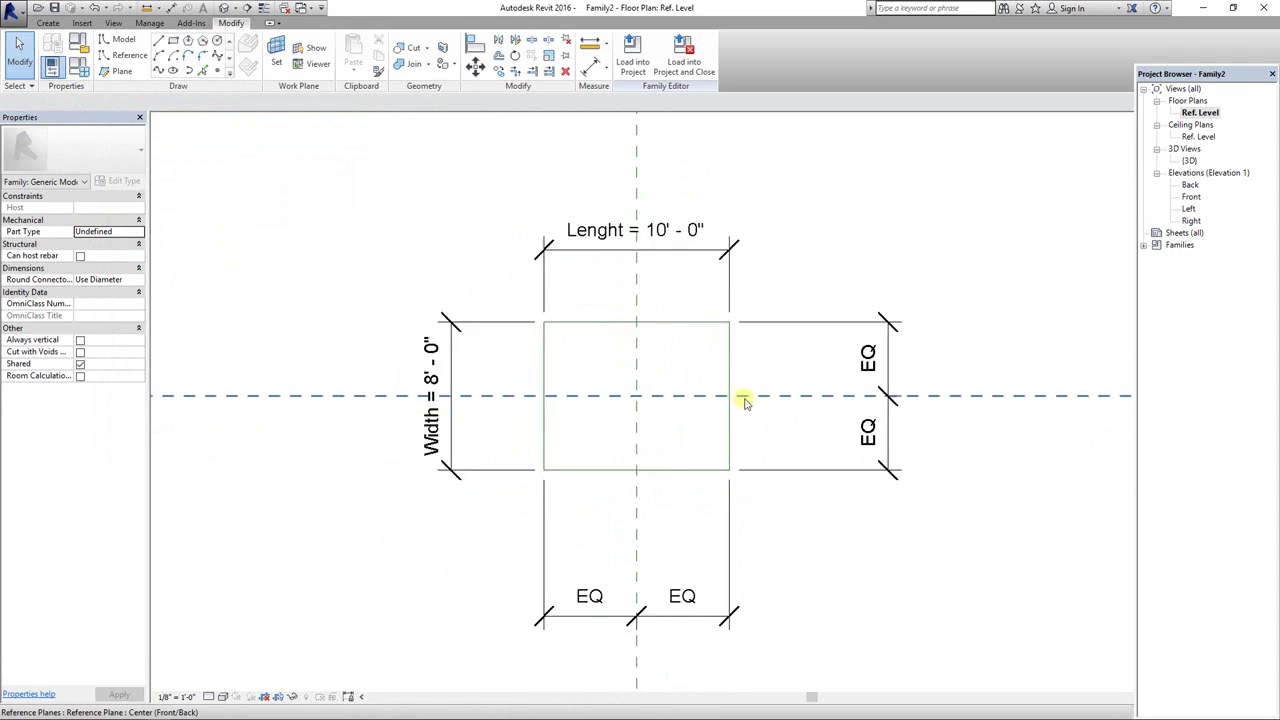
Measure the distances from the rectangle's left and right edges to the vertical centre reference plane
scroll(737, 400, "up", 2)
scroll(560, 320, "up", 1)
scroll(657, 236, "down", 2)
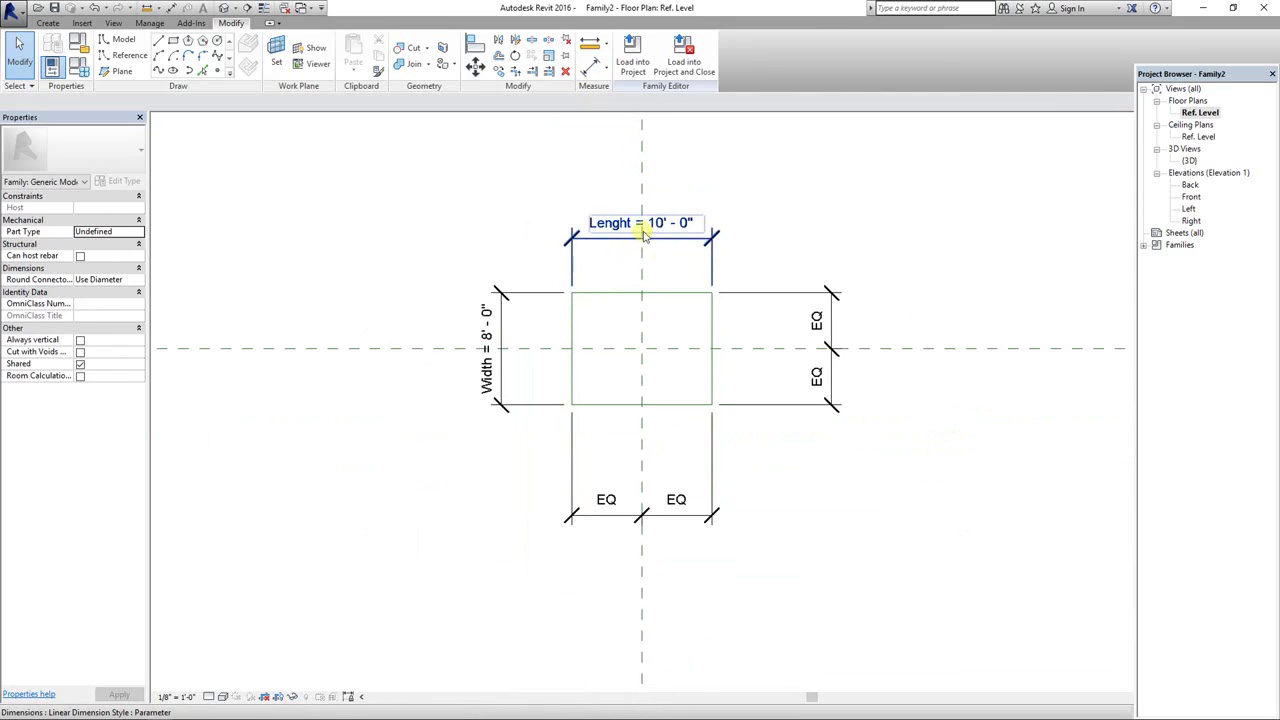
left_click(590, 45)
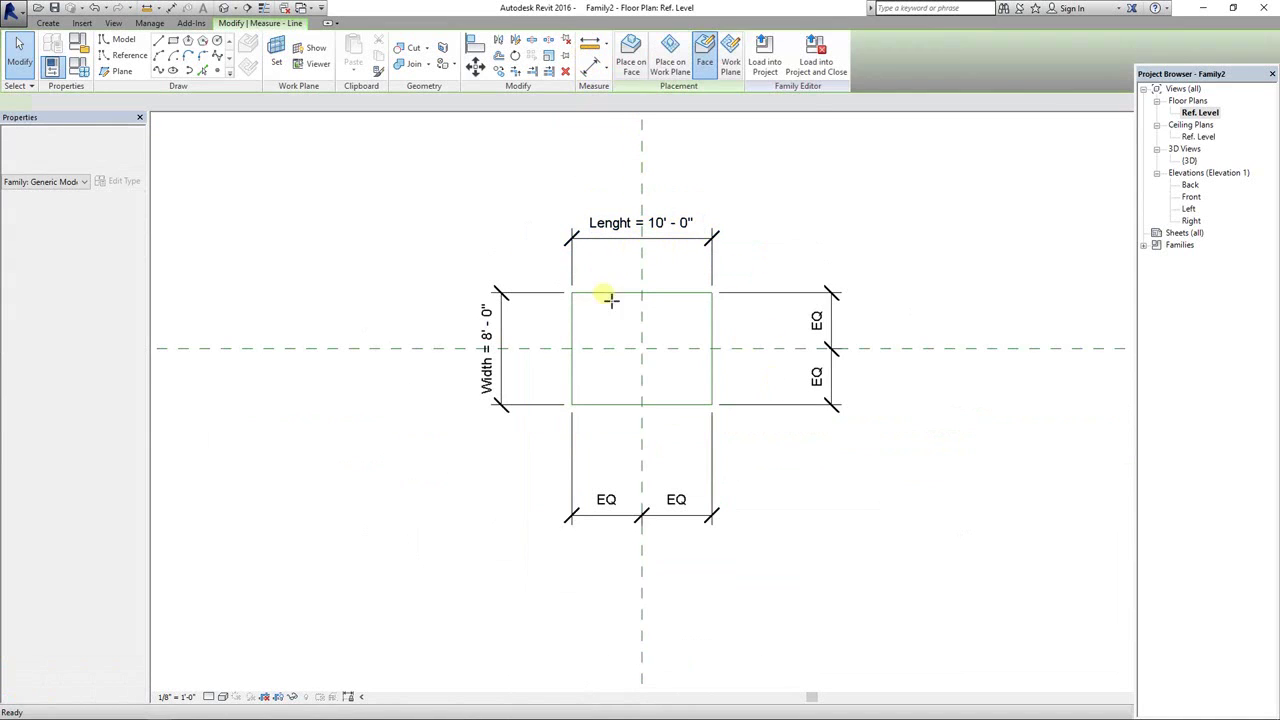
scroll(610, 298, "up", 2)
left_click(556, 325)
left_click(660, 322)
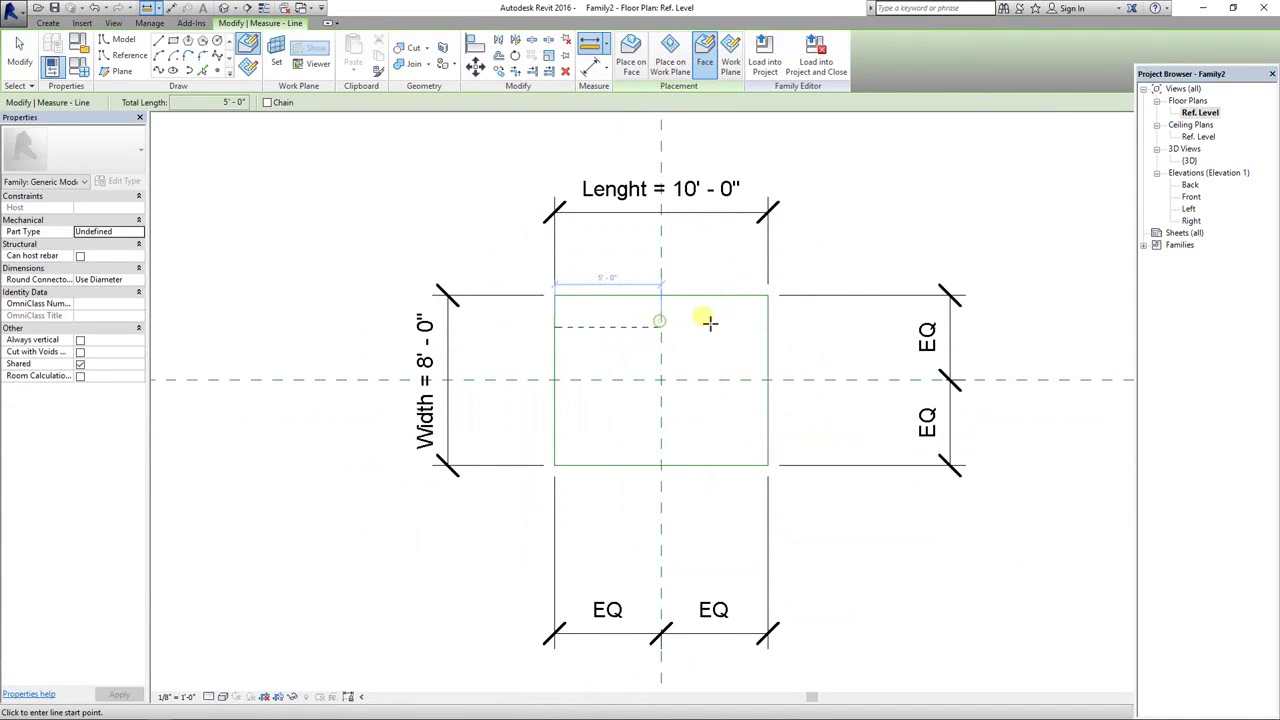
left_click(770, 328)
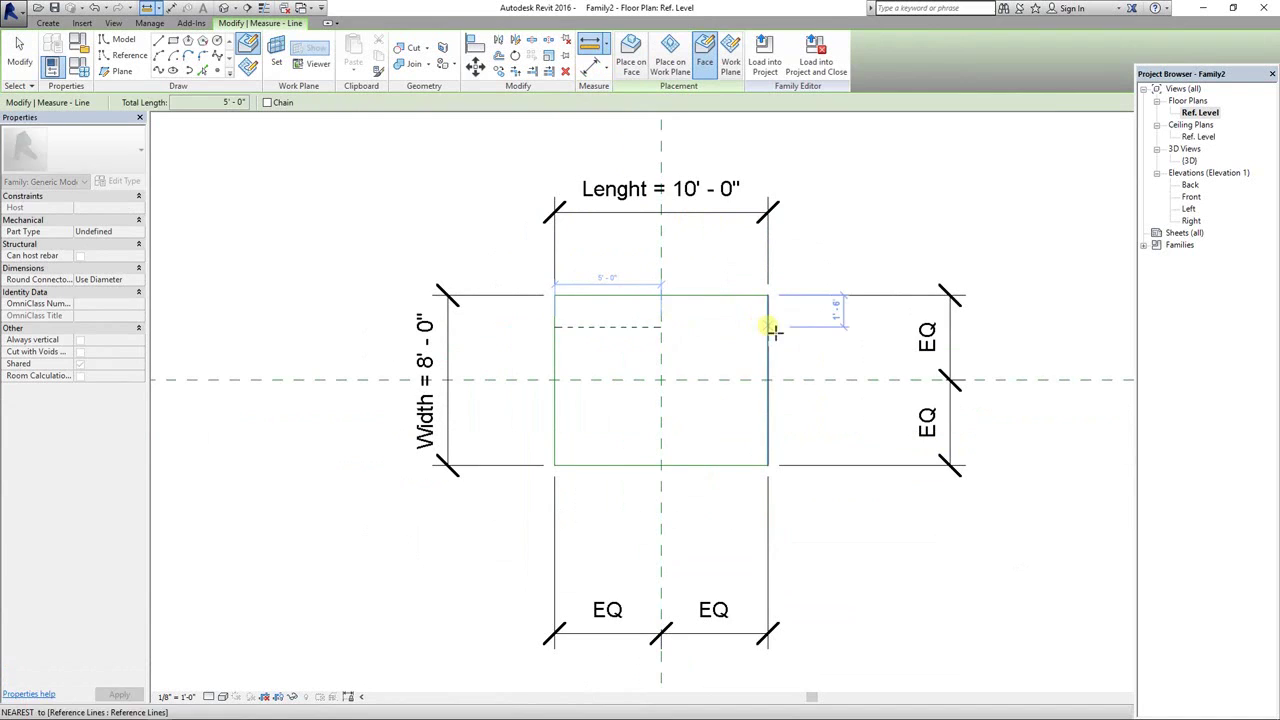
left_click(665, 330)
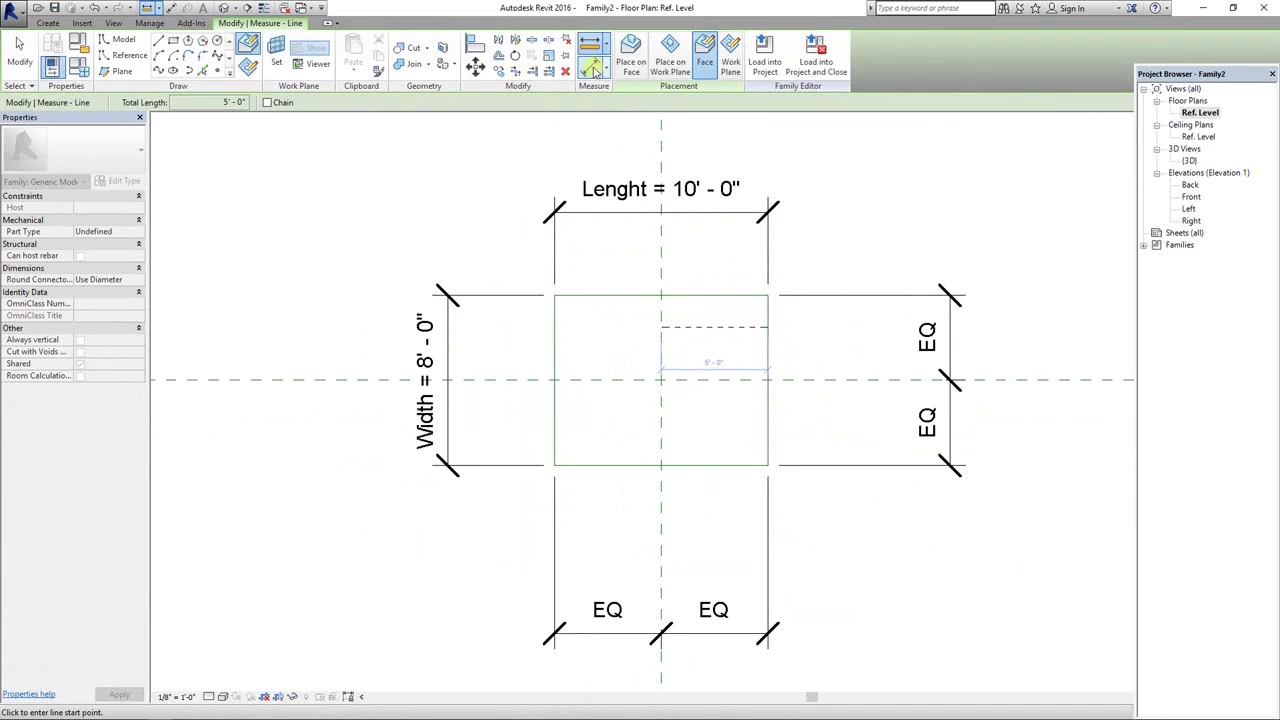
Measure the distances from the rectangle's bottom and top edges to the horizontal centre reference plane, and finish measuring
left_click(706, 465)
scroll(700, 449, "up", 2)
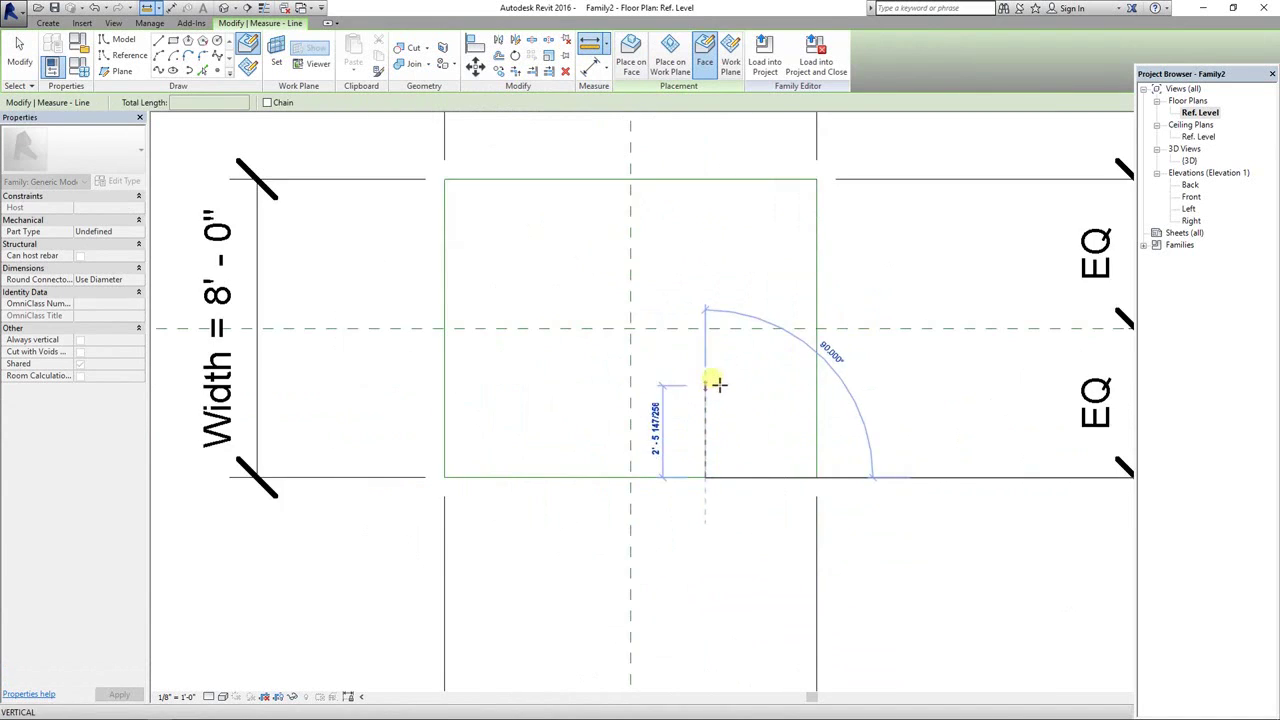
left_click(713, 333)
left_click(713, 333)
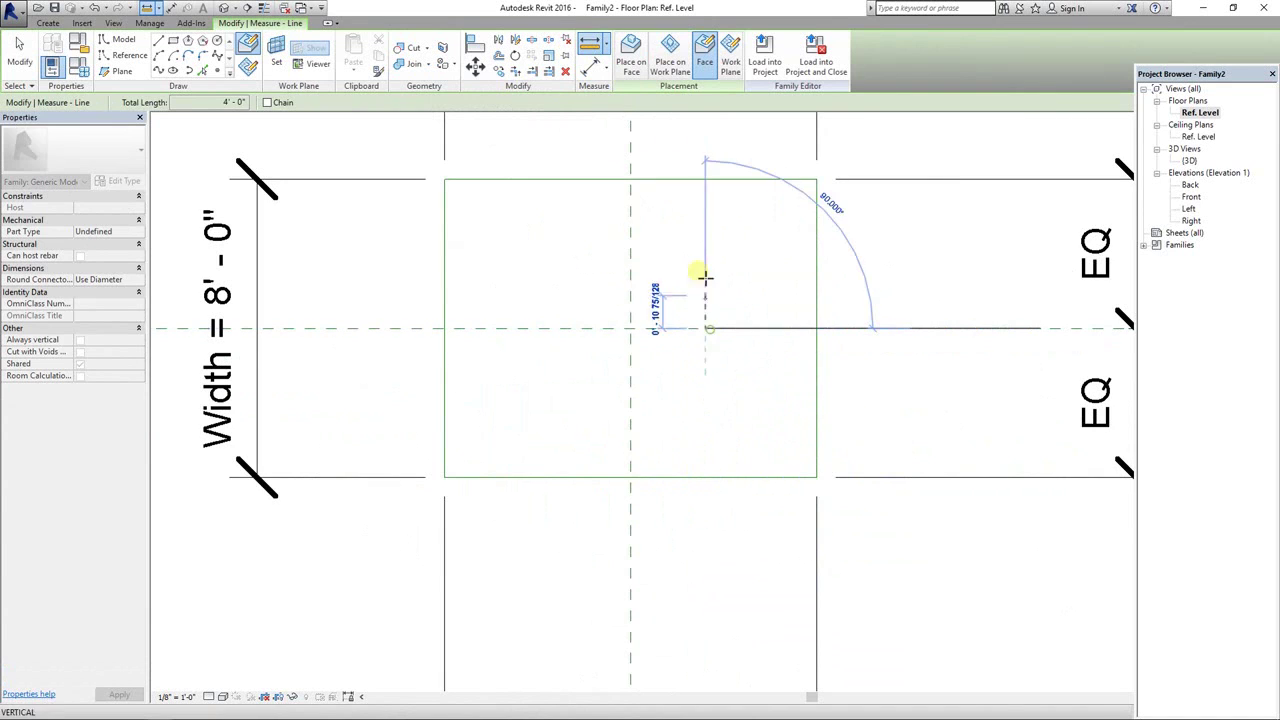
left_click(706, 182)
scroll(706, 243, "down", 2)
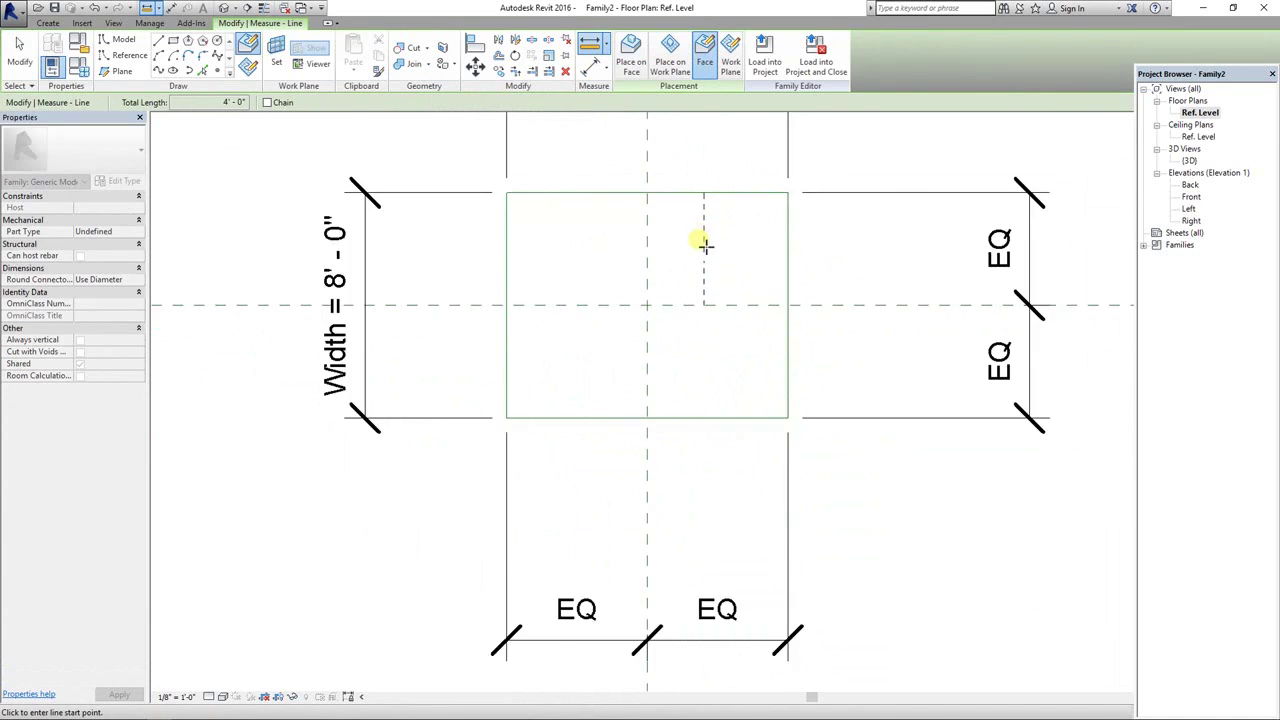
key("Escape")
key("Escape")
middle_click_drag(706, 237, 694, 360)
scroll(726, 323, "down", 1)
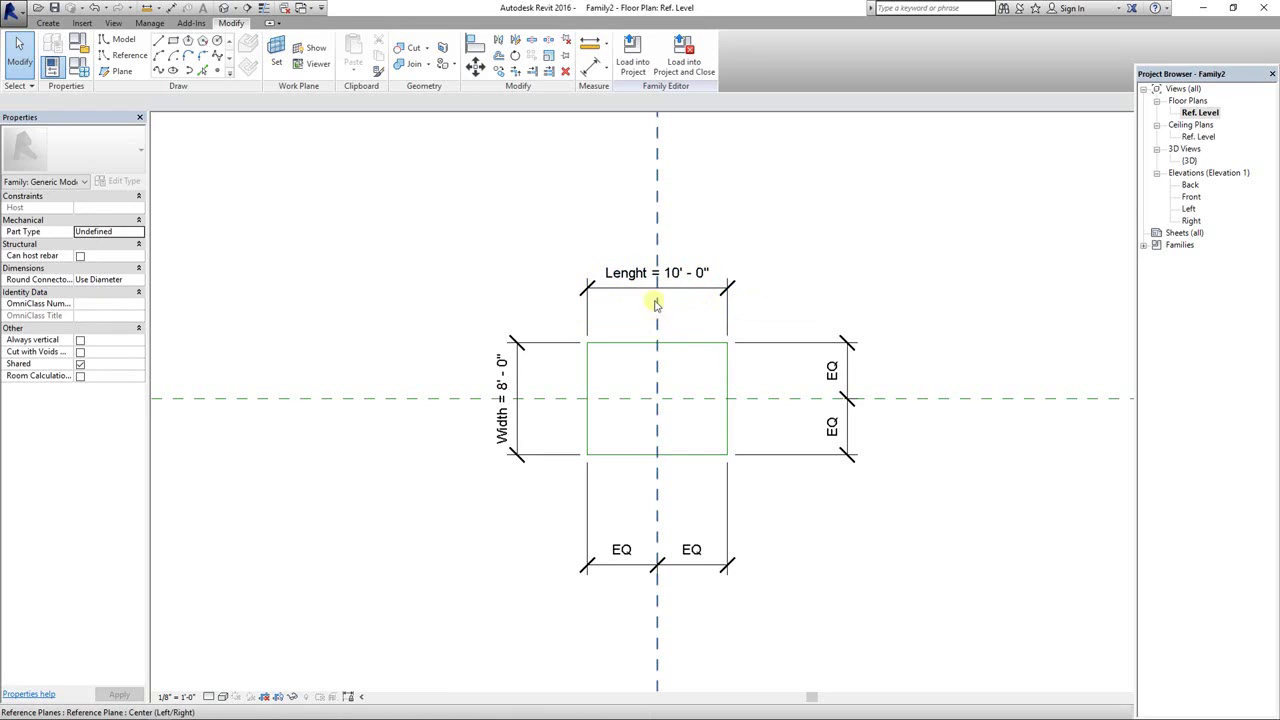
In the default 3D view, create a solid box form from the chain of four reference lines
left_click(224, 8)
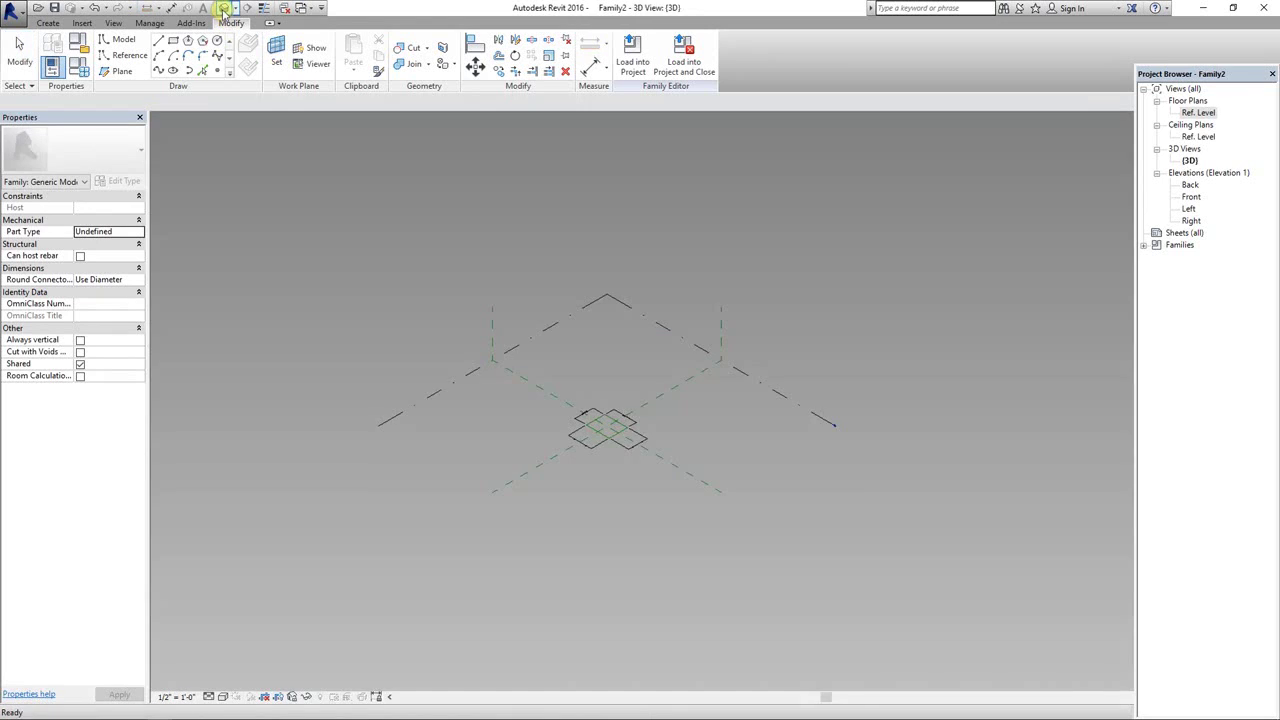
scroll(371, 274, "up", 4)
scroll(662, 450, "up", 2)
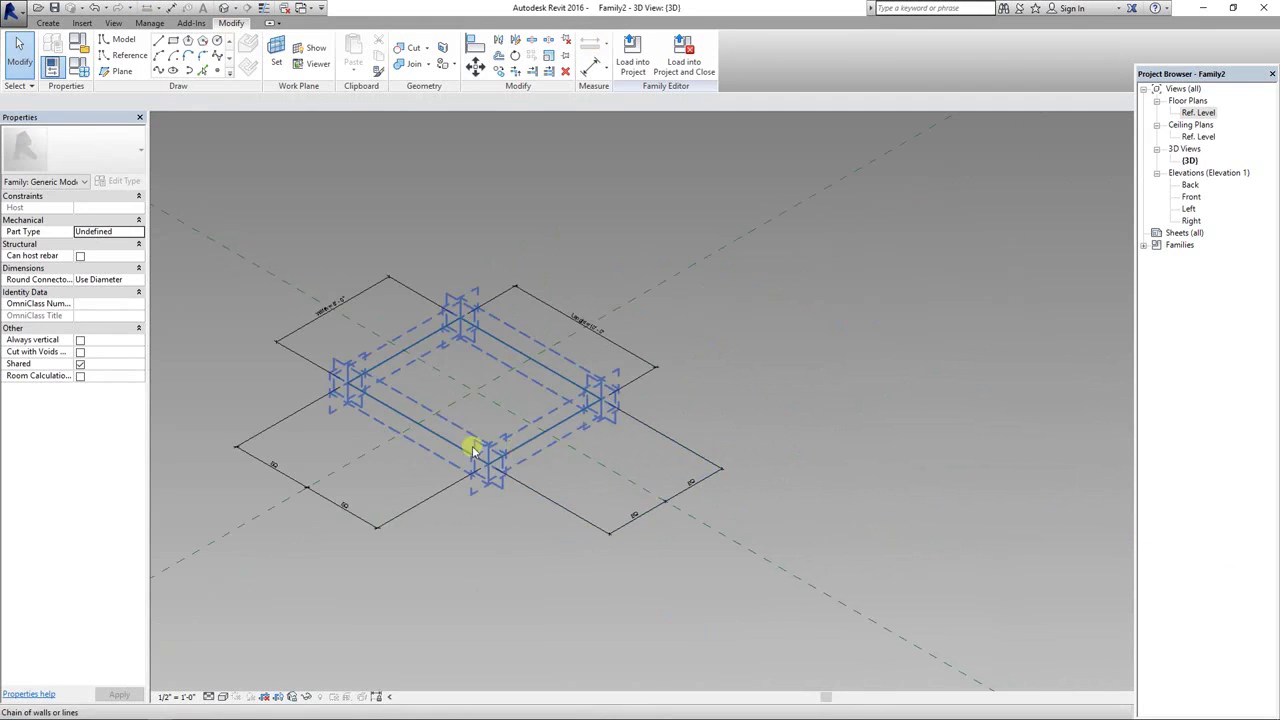
left_click(471, 445)
middle_click_drag(688, 290, 823, 274)
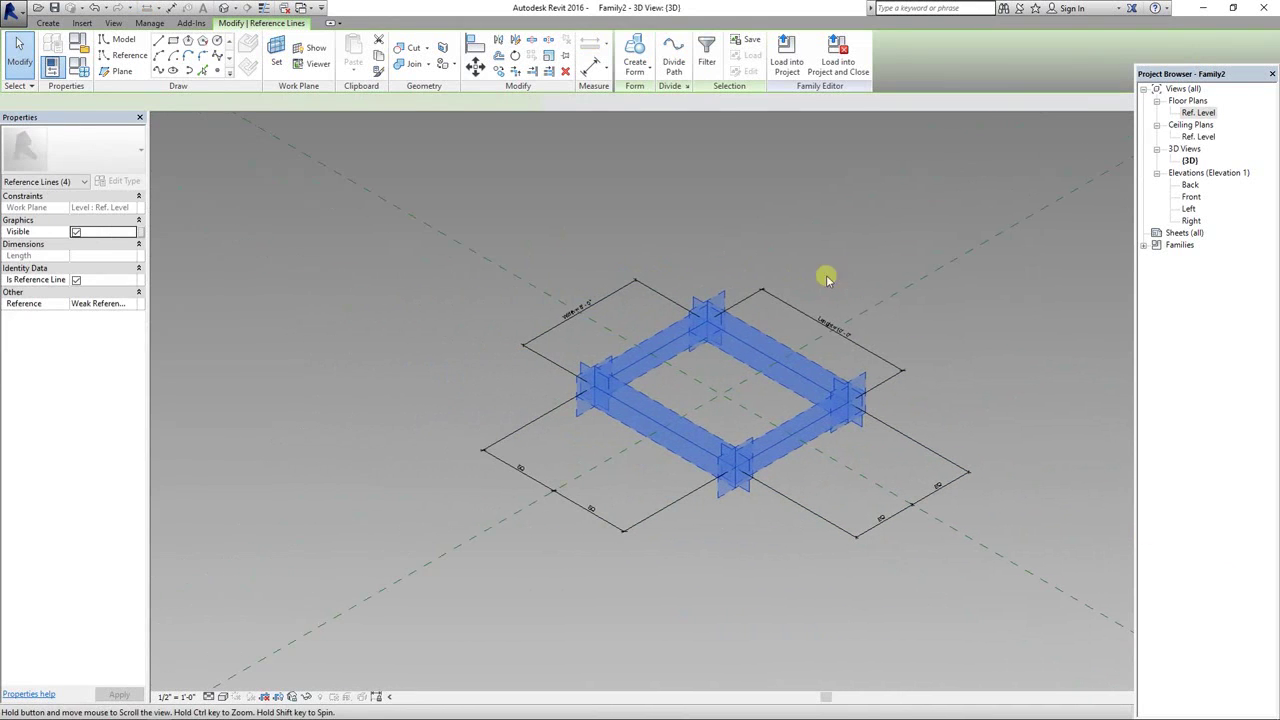
left_click(636, 72)
left_click(630, 94)
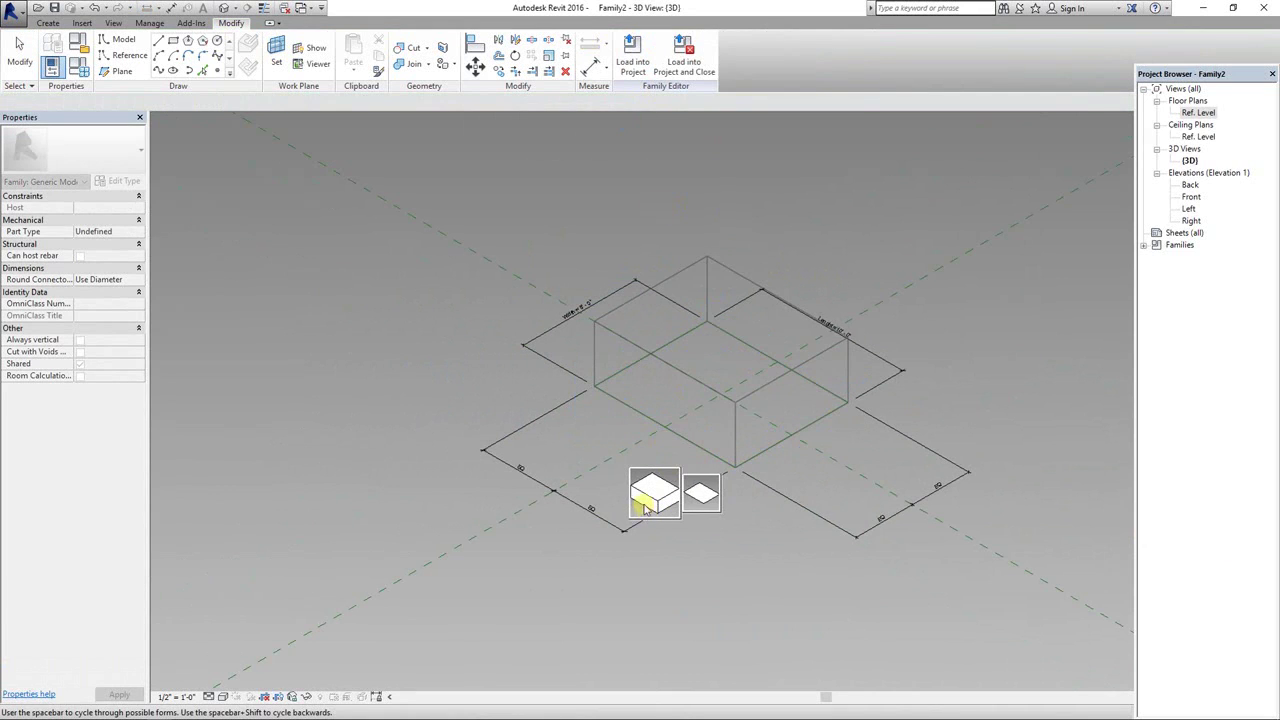
left_click(645, 505)
Open the Front elevation view and deselect the box form
middle_click_drag(894, 400, 889, 323, "shift")
scroll(723, 343, "up", 2)
middle_click_drag(451, 226, 449, 400, "shift")
scroll(449, 400, "up", 5)
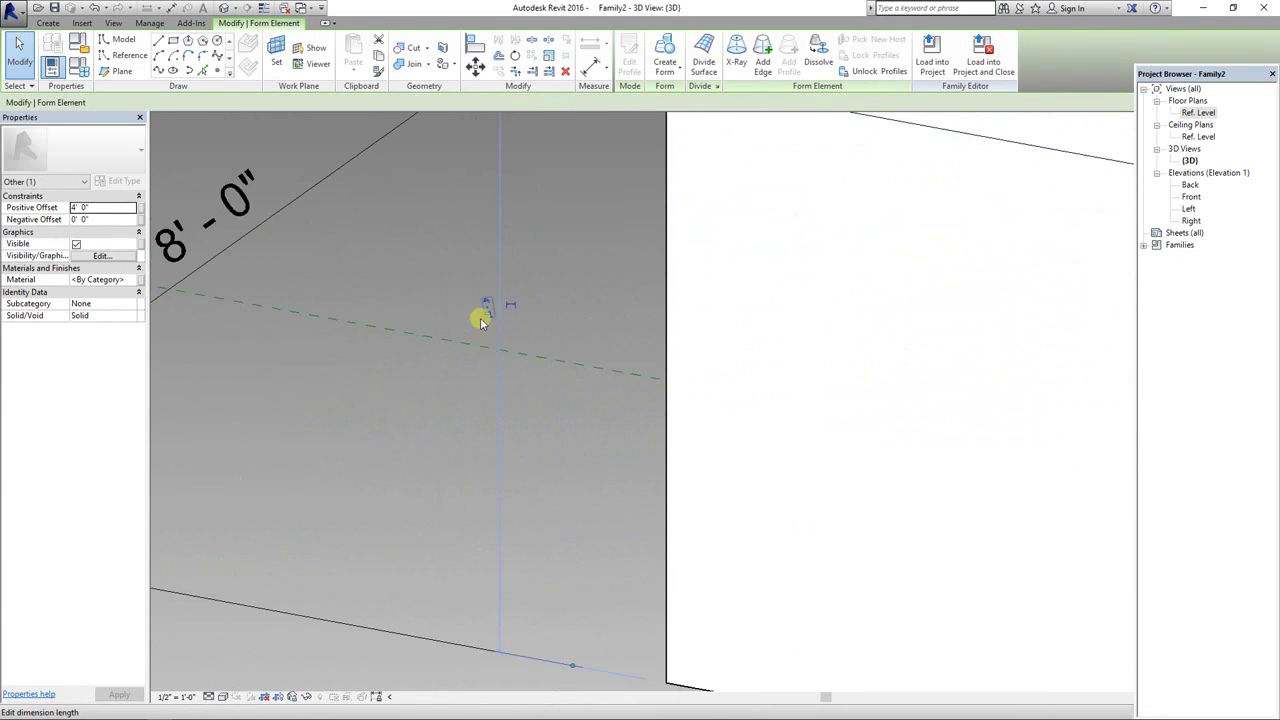
scroll(482, 322, "down", 5)
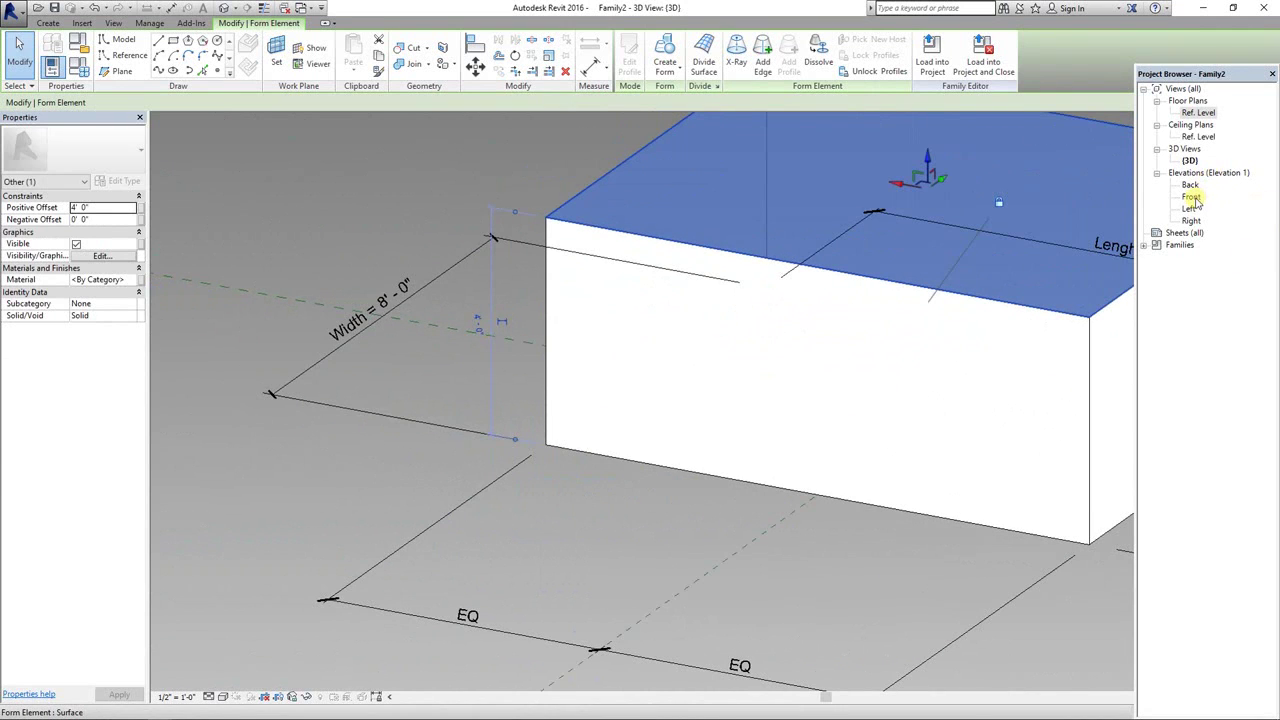
double_click(1191, 197)
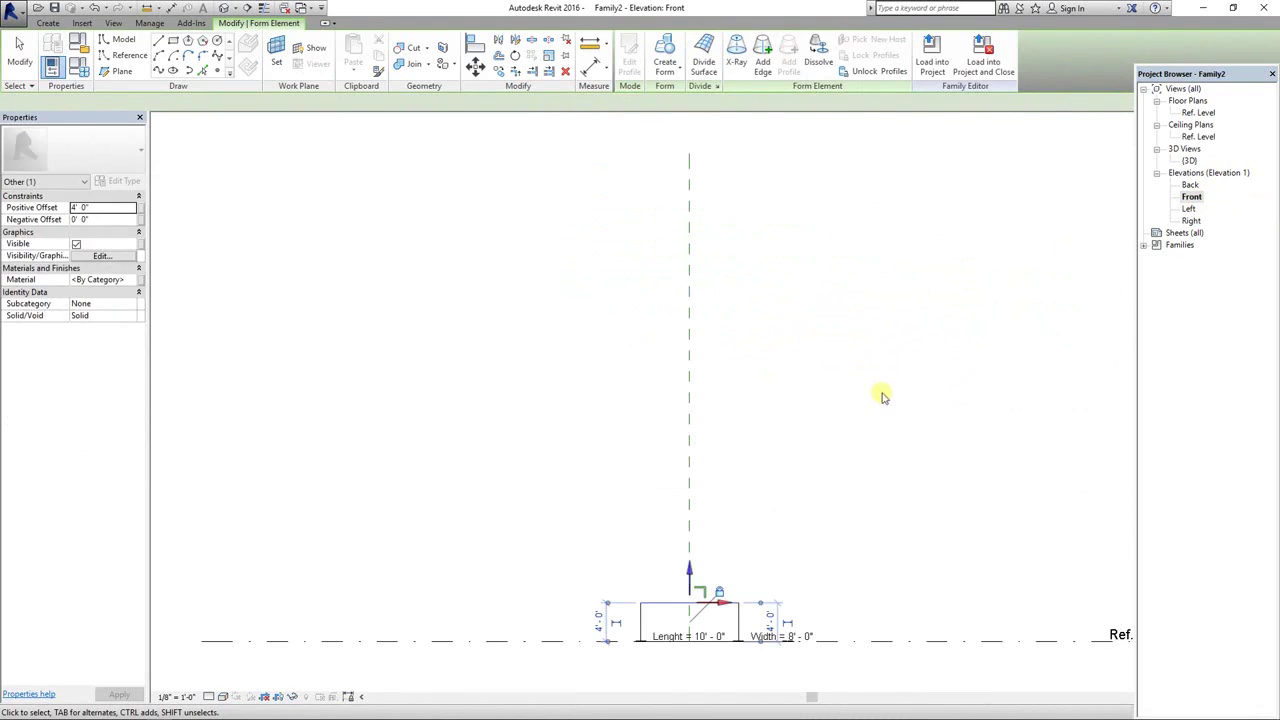
left_click(850, 480)
scroll(846, 430, "up", 2)
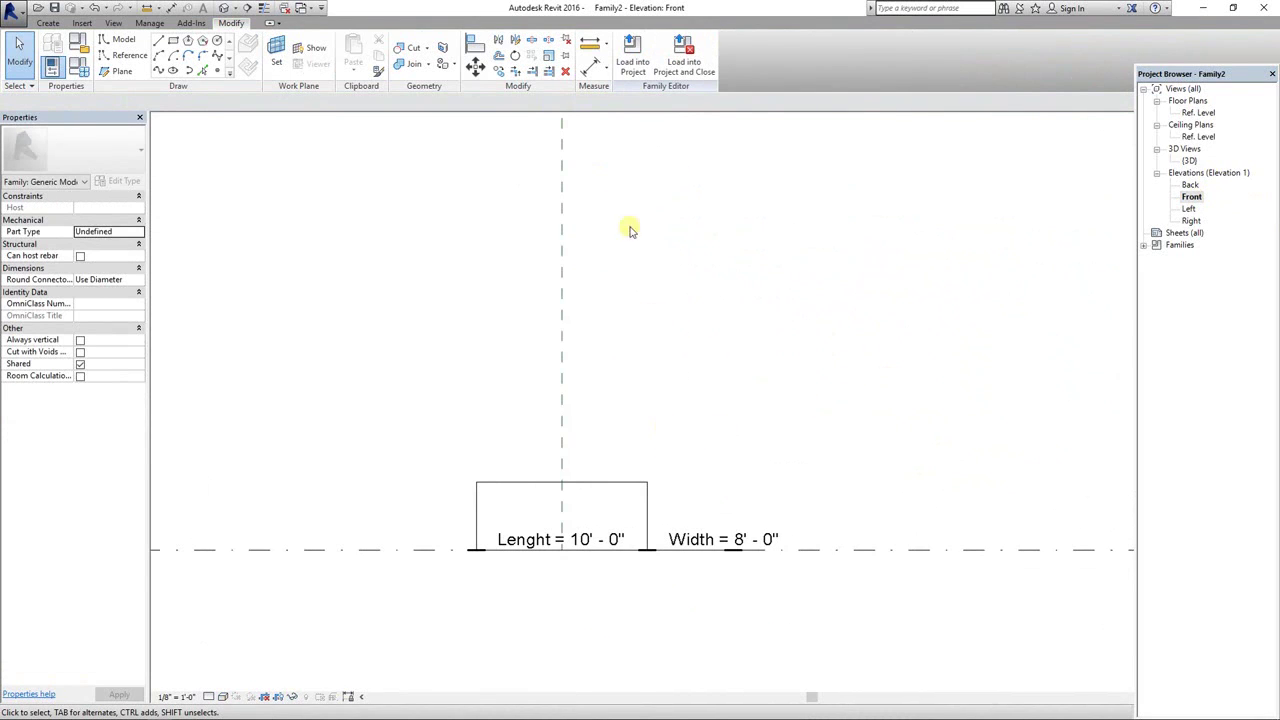
Place an aligned dimension left of the box from the Ref. Level line to the form's top edge, and finish dimensioning
left_click(591, 75)
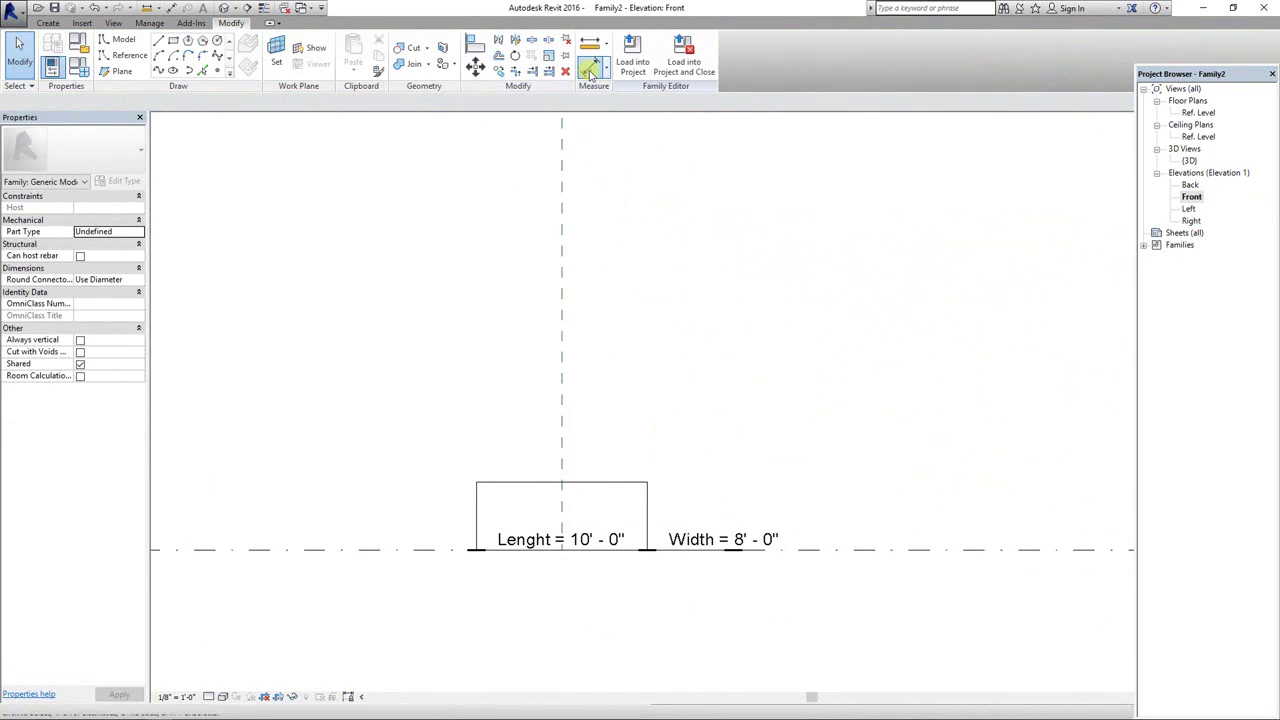
scroll(465, 625, "up", 2)
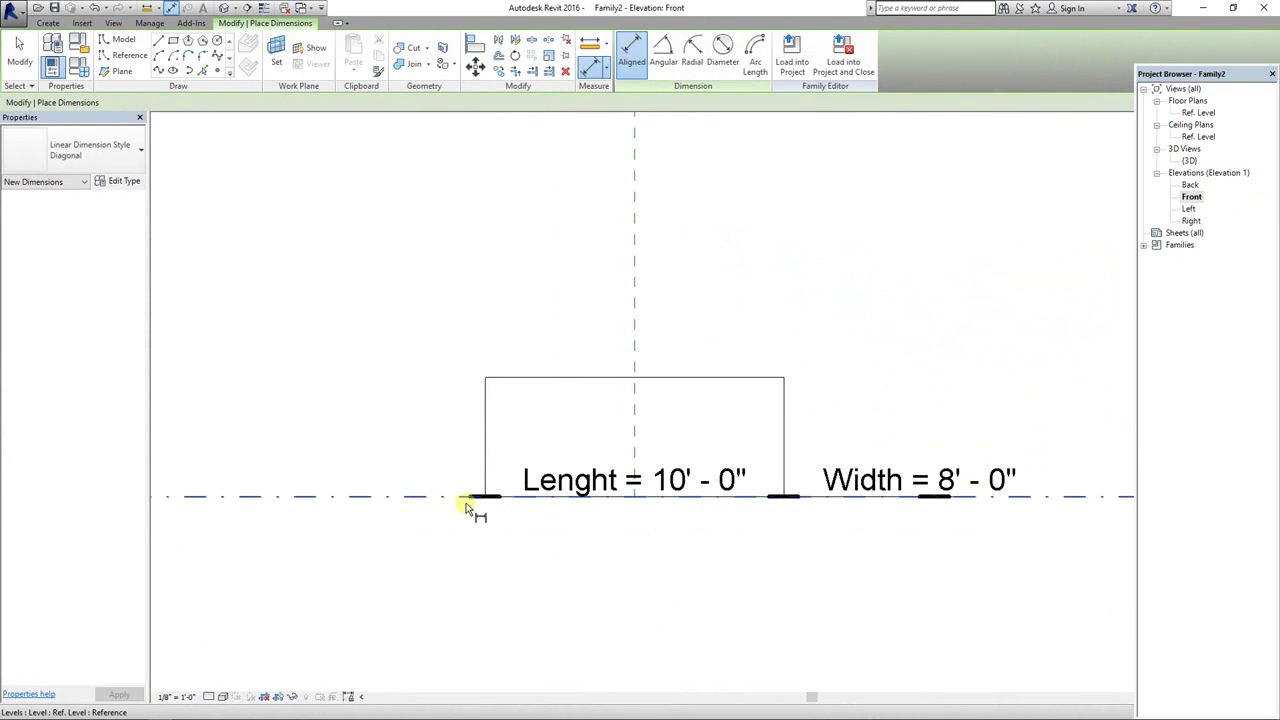
left_click(425, 502)
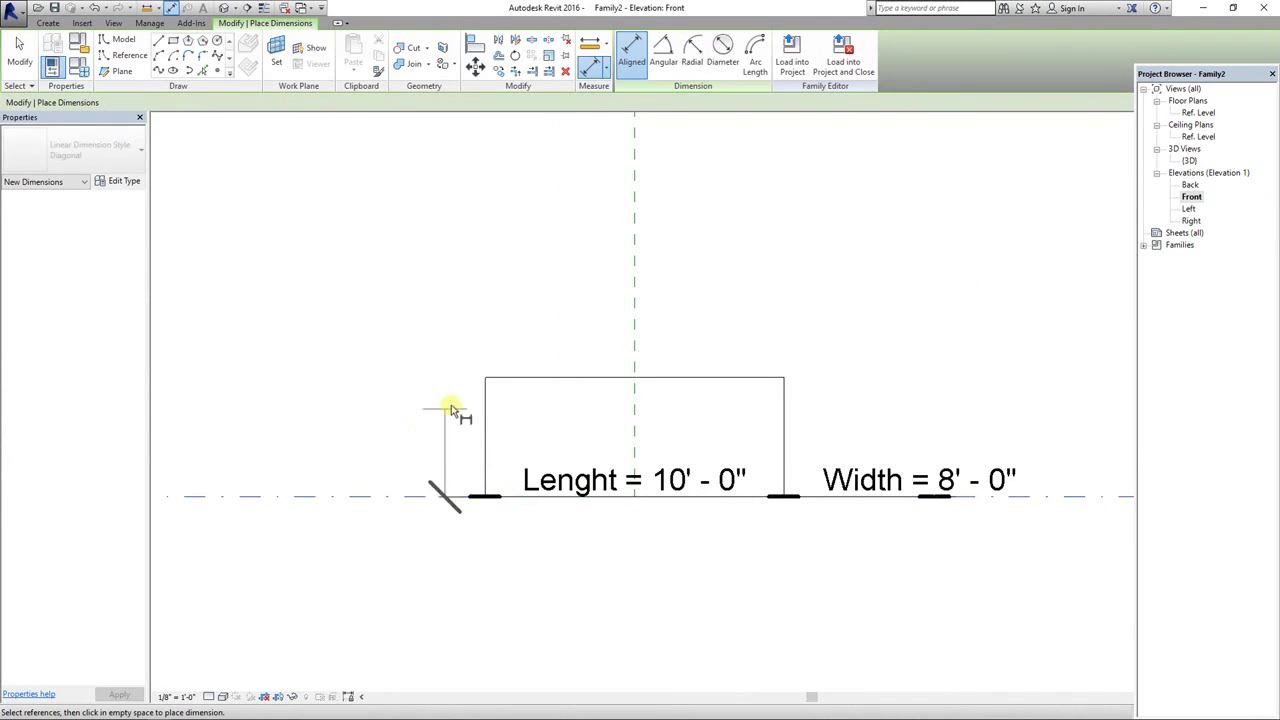
scroll(523, 381, "down", 2)
left_click(530, 386)
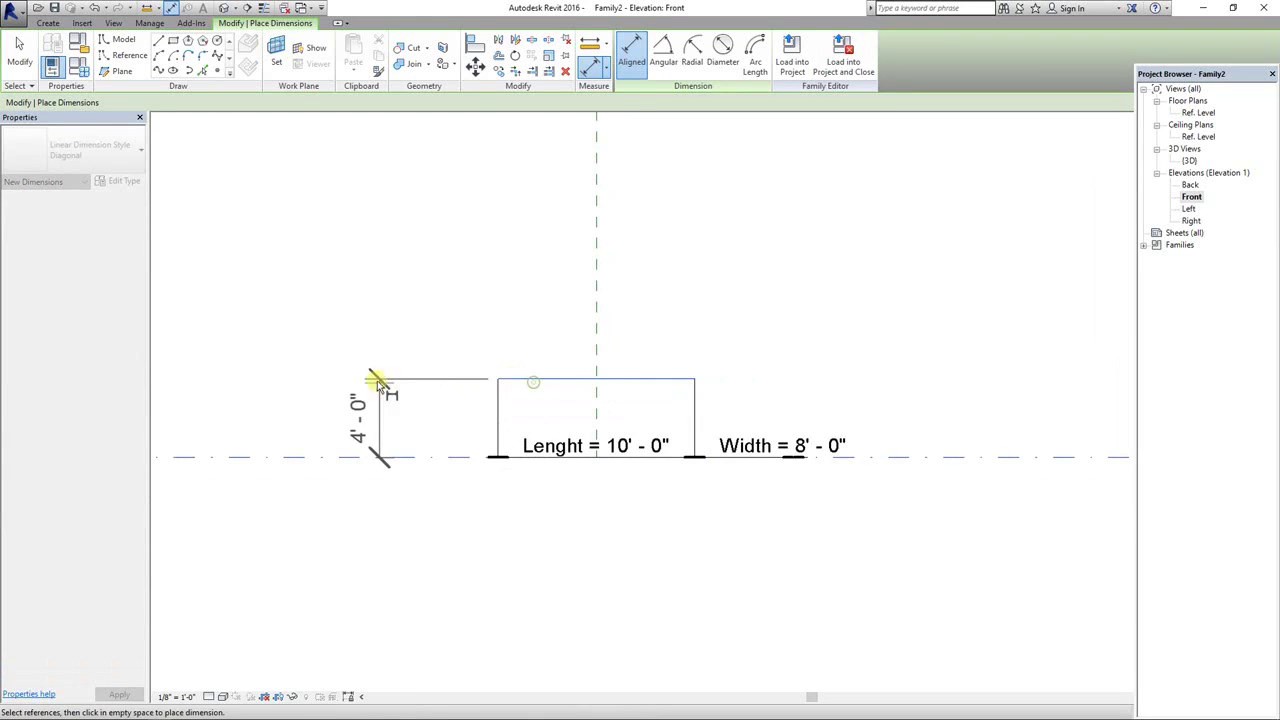
middle_click_drag(374, 374, 597, 371)
left_click(479, 354)
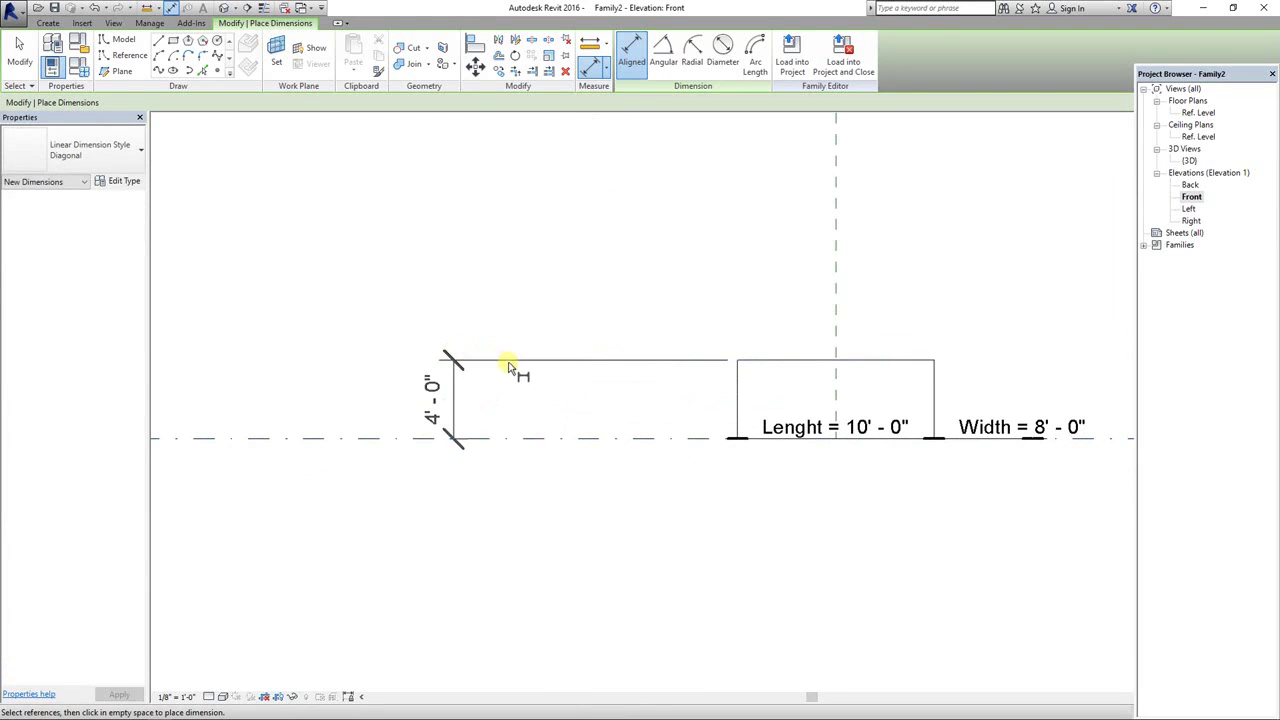
key("Escape")
key("Escape")
Label the vertical dimension beside the box with a new type-based family parameter named Height, grouped under Dimensions
left_click(554, 359)
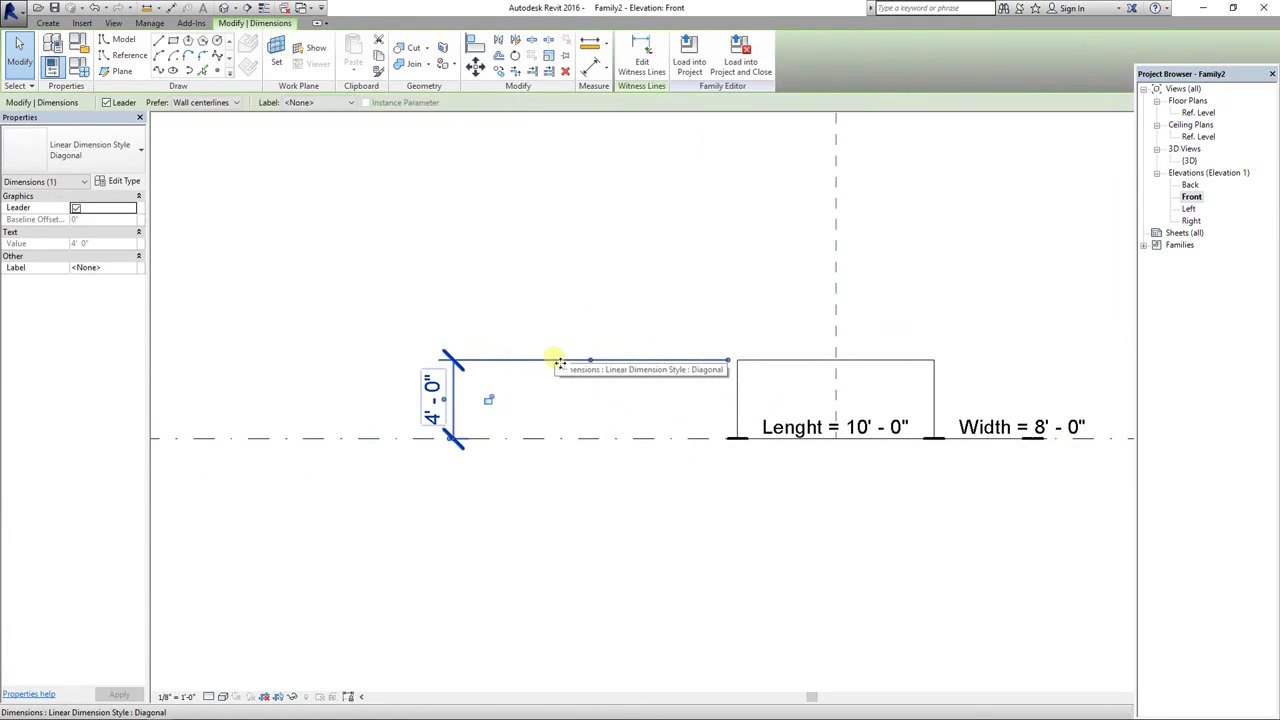
left_click(342, 103)
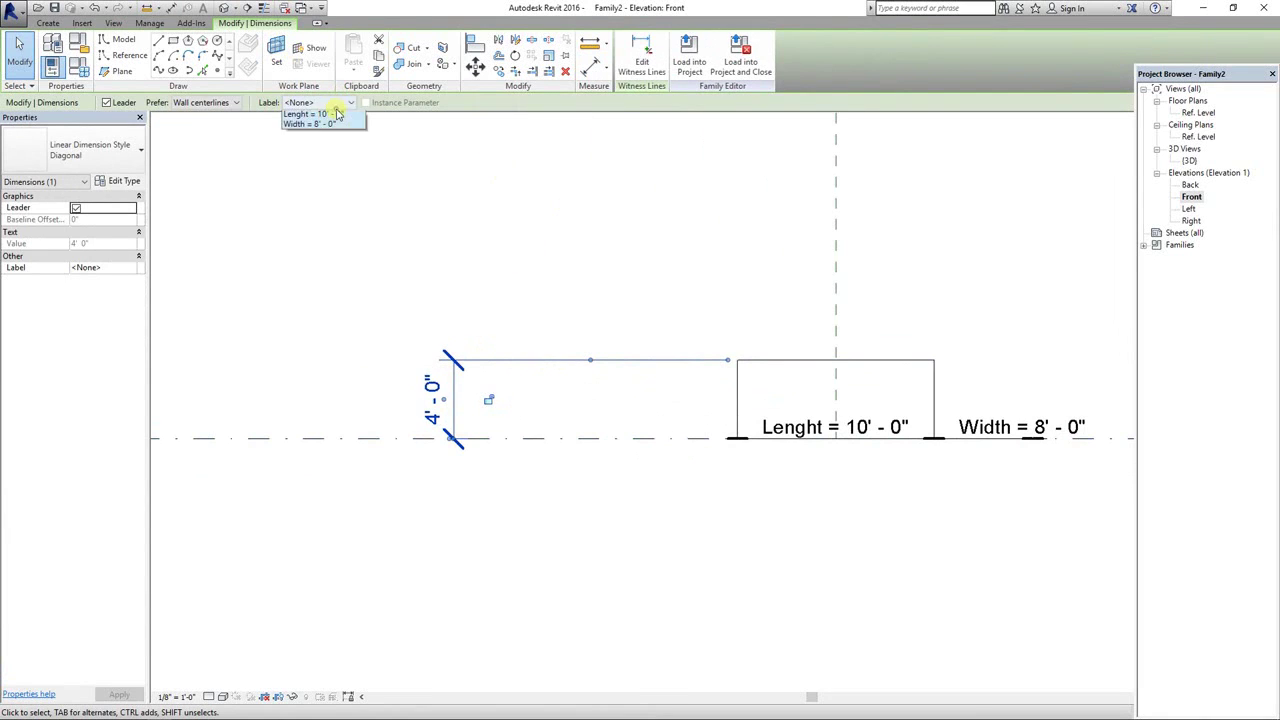
left_click(337, 127)
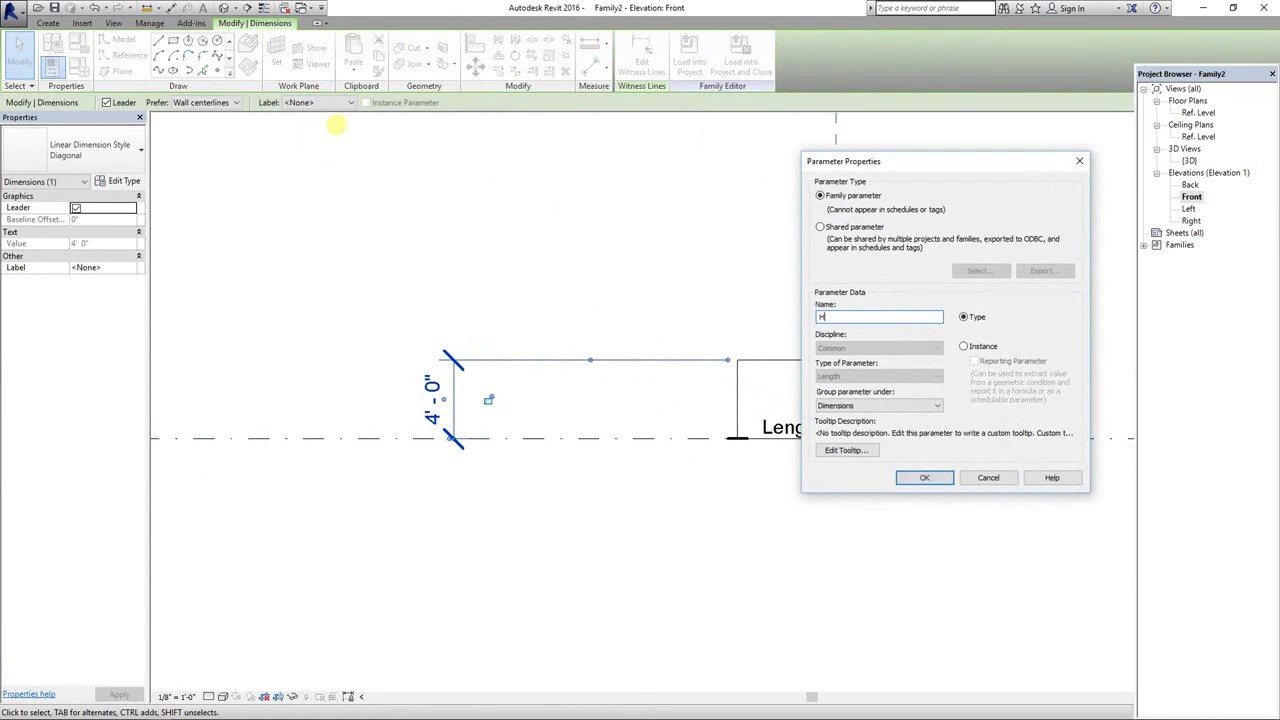
key("Return")
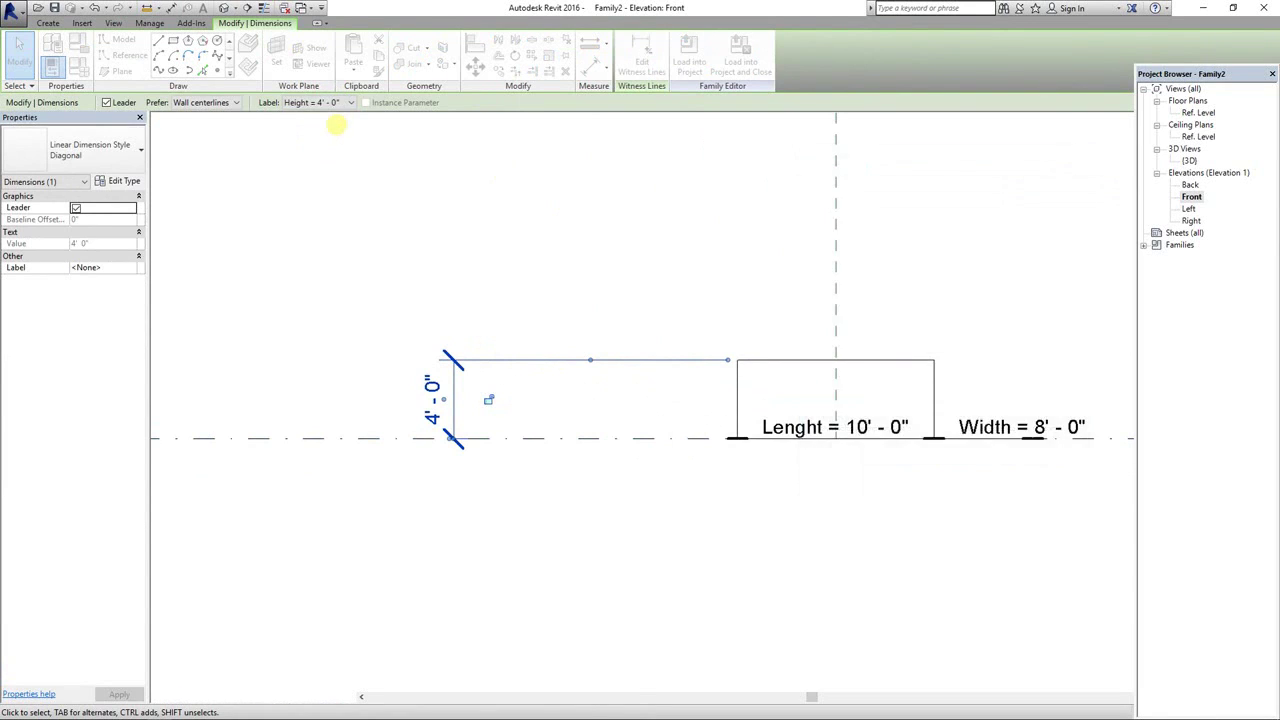
left_click(409, 224)
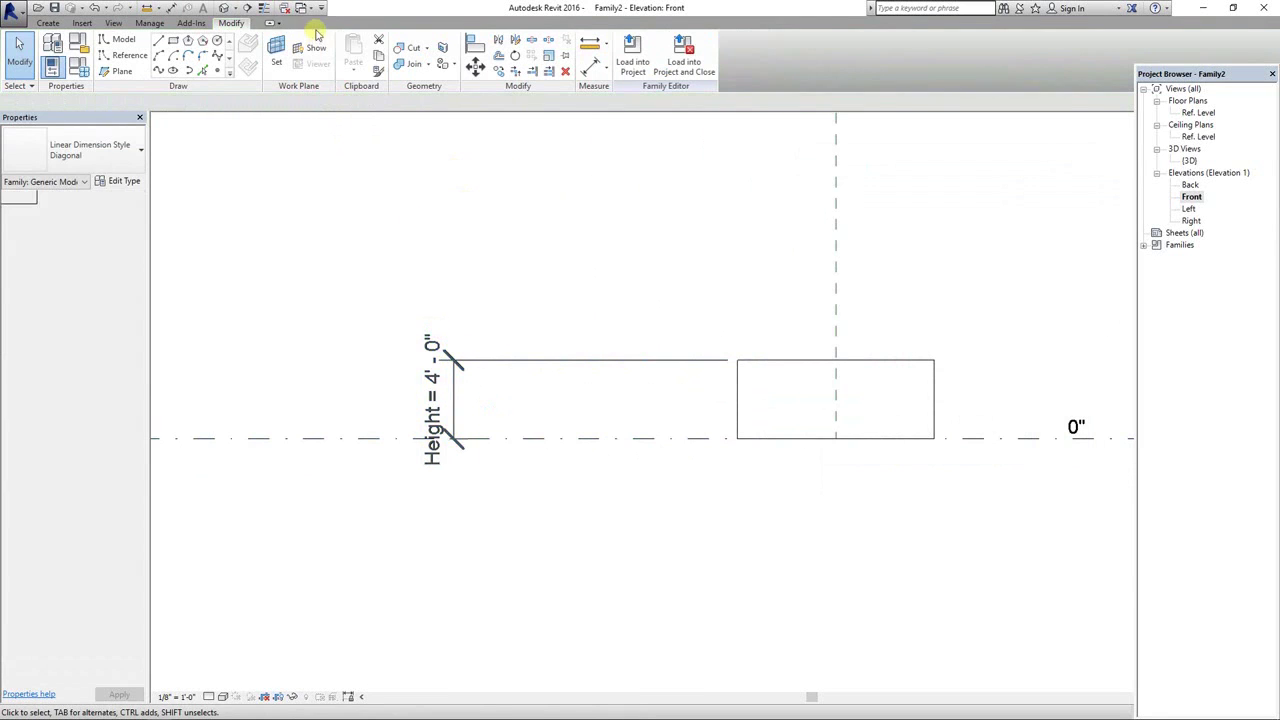
In the 3D view, flex the family by setting Height to 8', Lenght to 8' and Width to 12' in Family Types, and accept the values
left_click(224, 7)
scroll(600, 300, "down", 5)
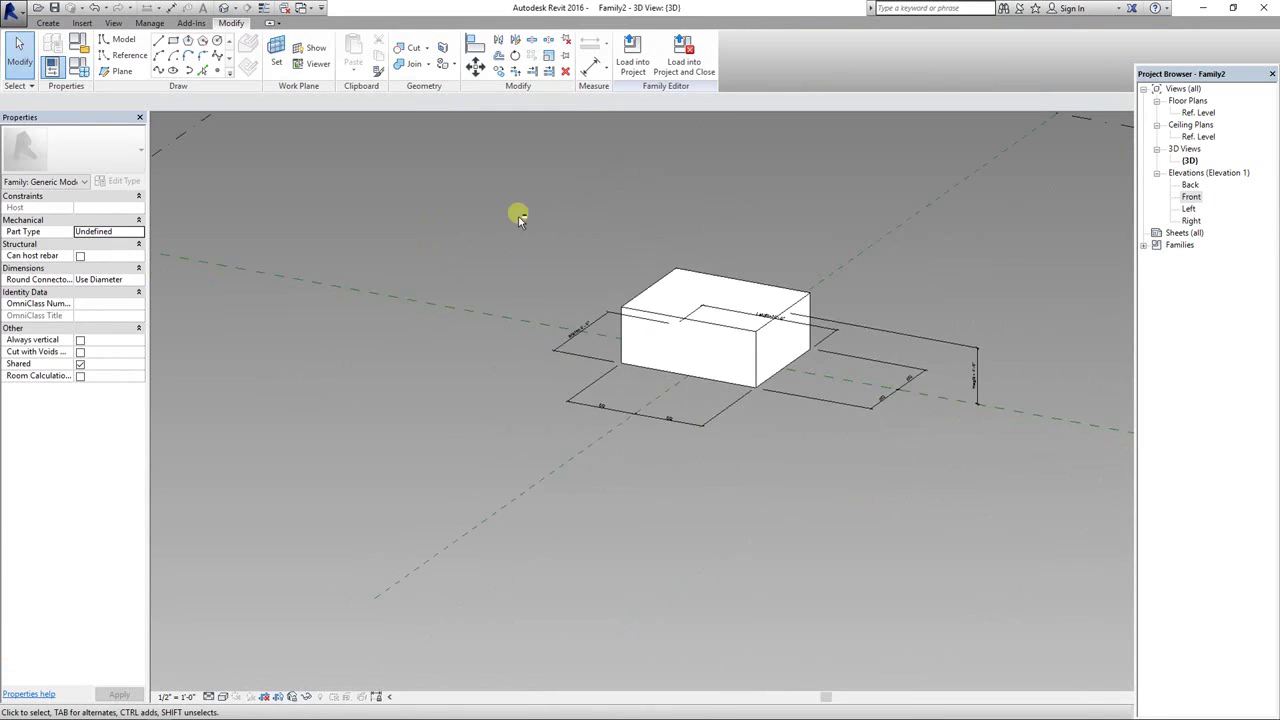
middle_click_drag(517, 214, 700, 174, "shift")
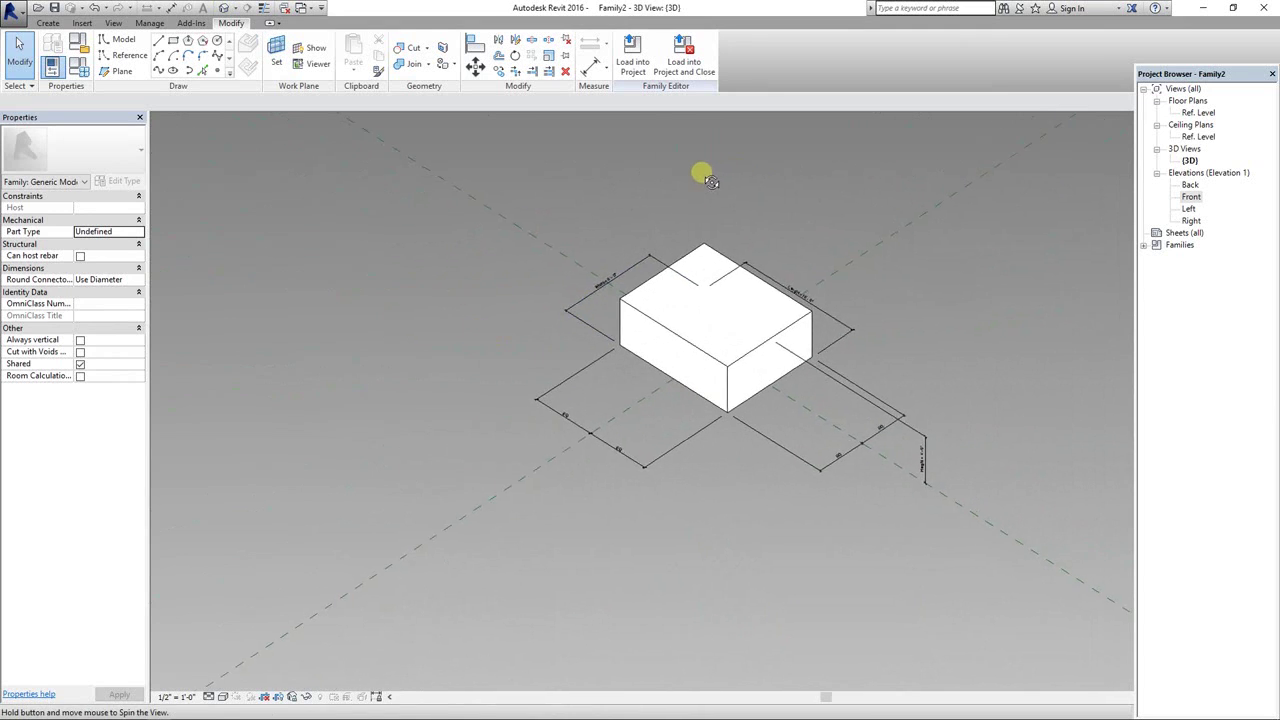
left_click(80, 66)
left_click_drag(246, 117, 219, 113)
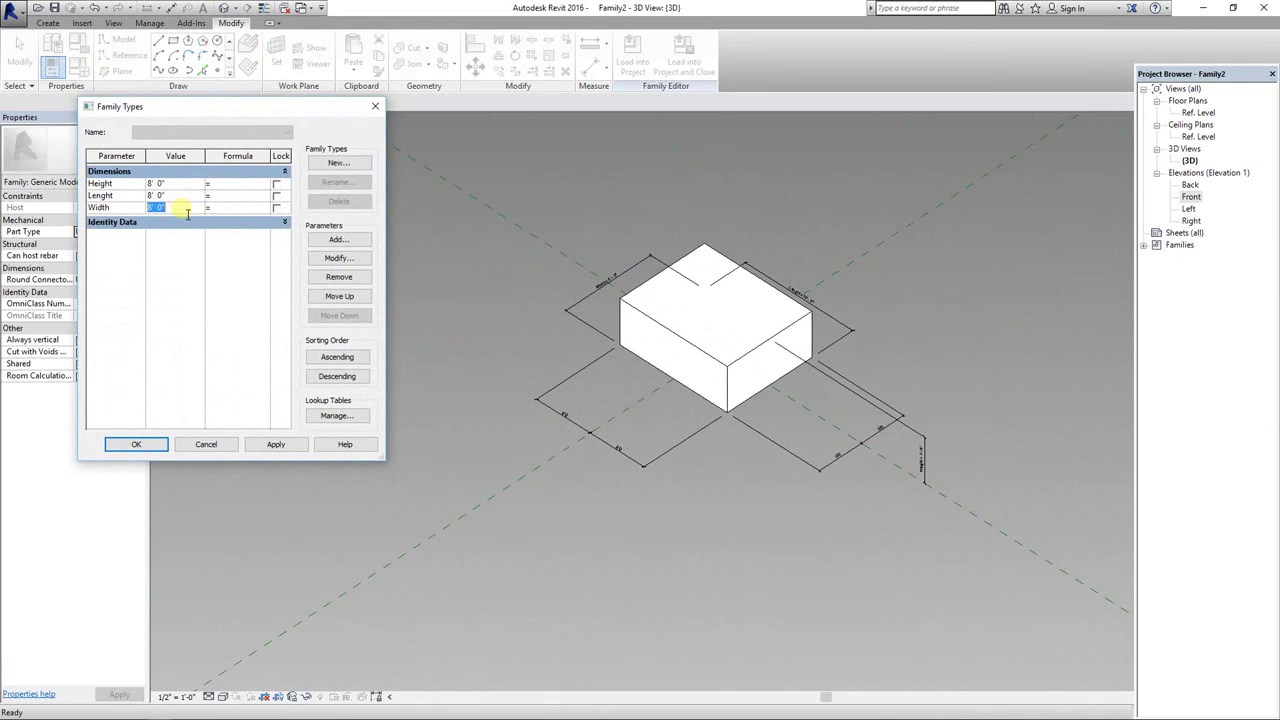
left_click(136, 444)
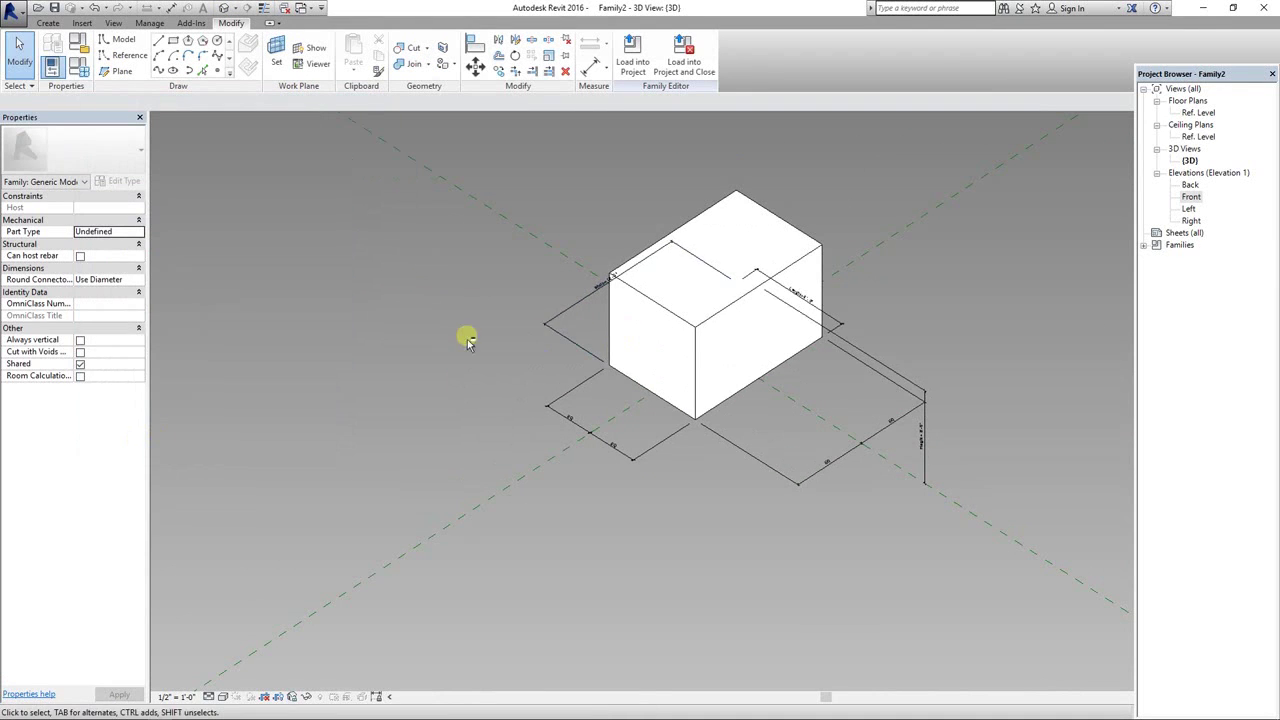
Review the Height, Lenght and Width values in Family Types and close it without changes
middle_click_drag(468, 341, 377, 282, "shift")
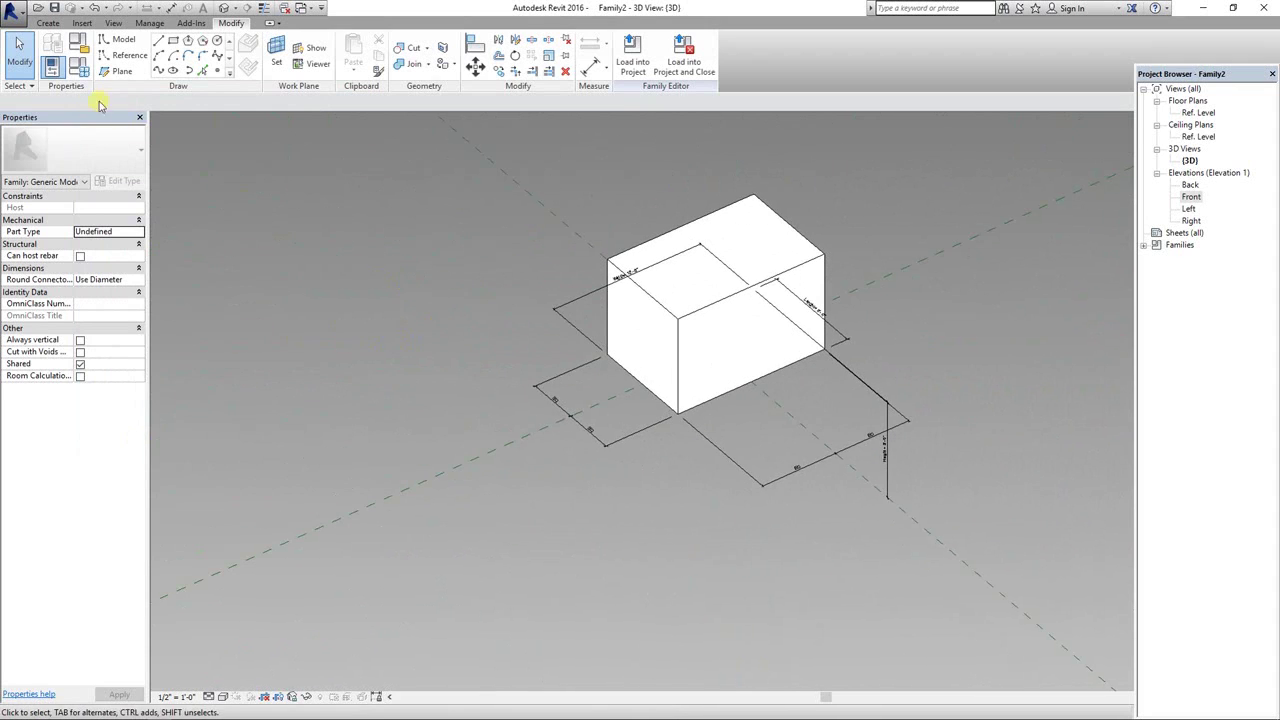
left_click(79, 70)
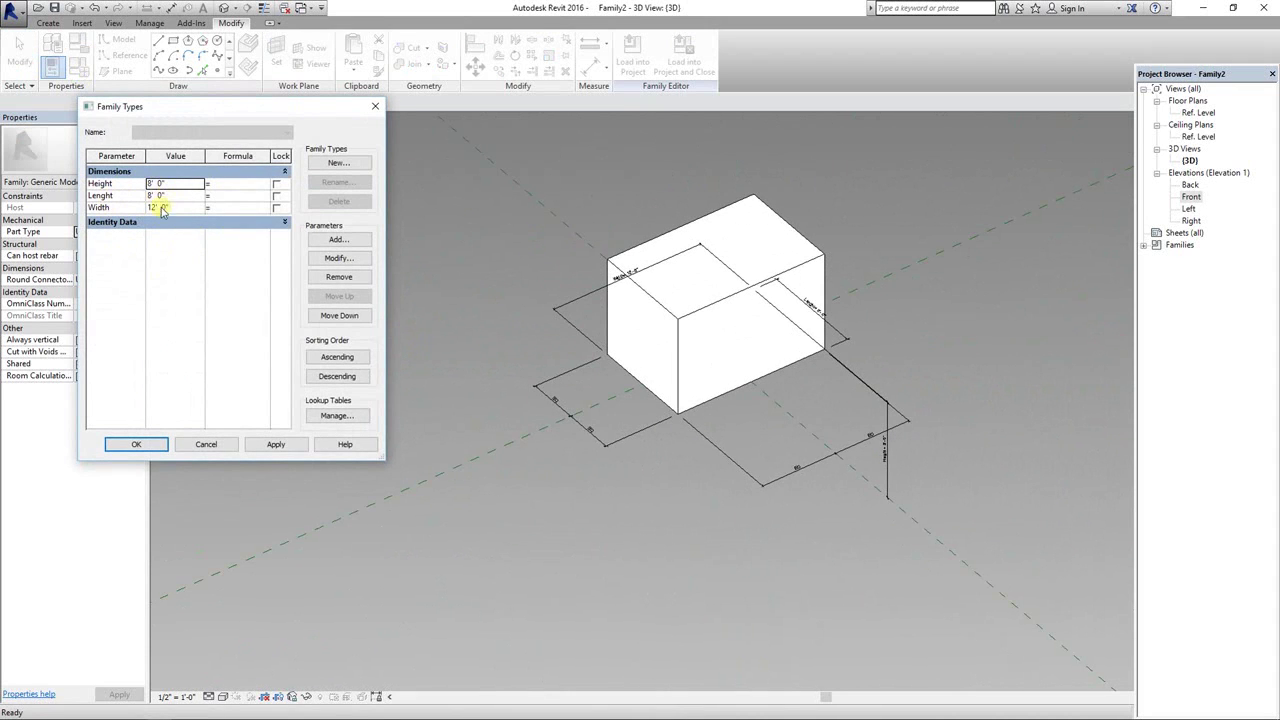
left_click(204, 444)
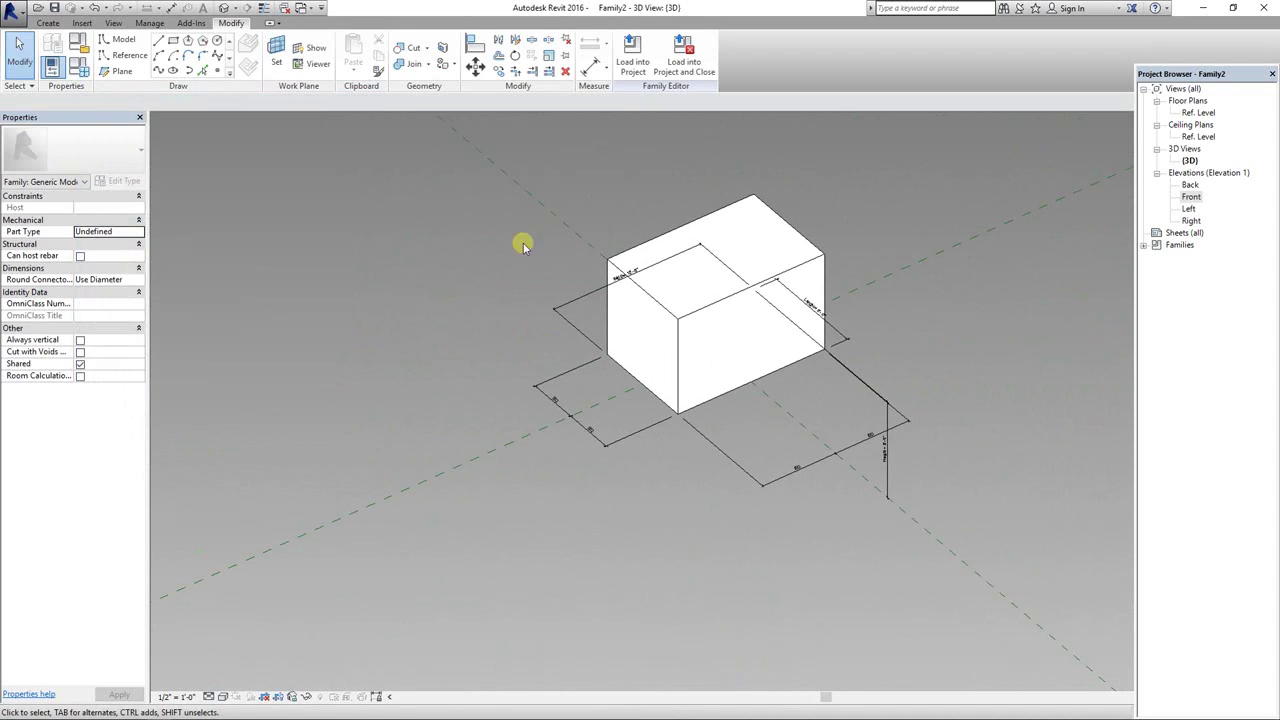
Examine the flexed box and its labelled dimensions from several sides in the 3D view
middle_click_drag(523, 243, 583, 383, "shift")
scroll(851, 246, "down", 5)
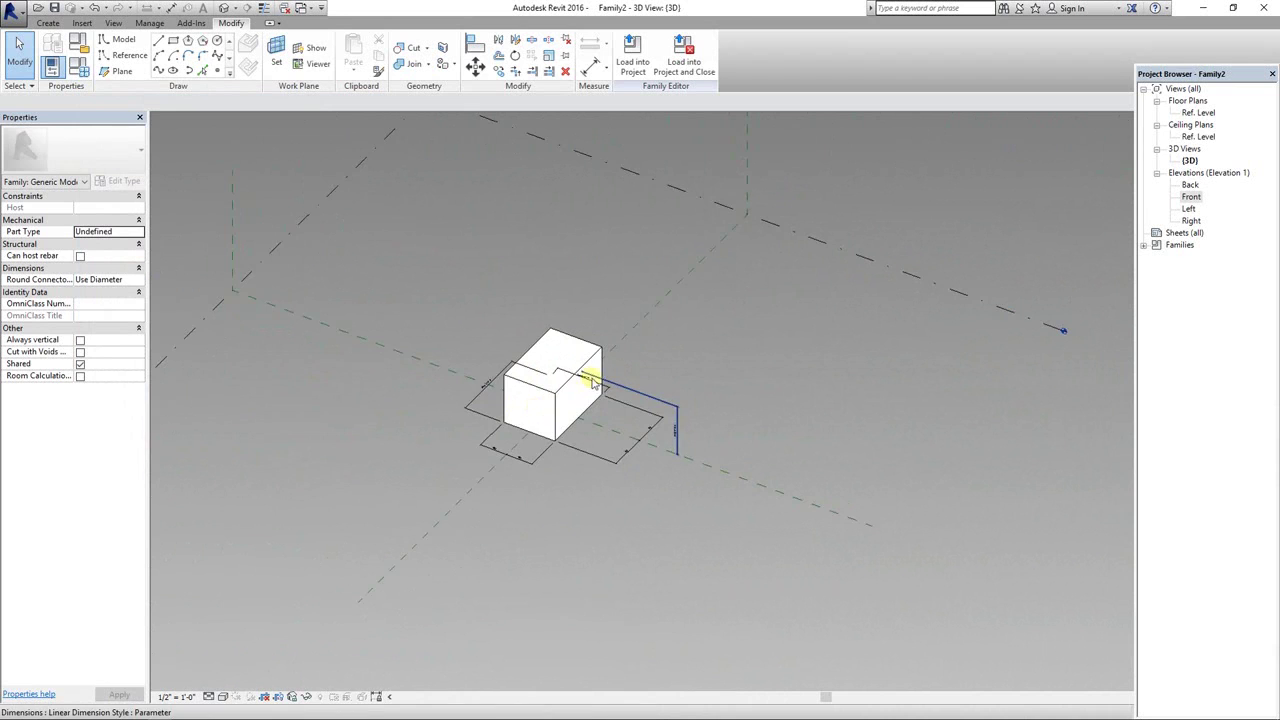
scroll(500, 391, "up", 4)
middle_click_drag(565, 300, 829, 289, "shift")
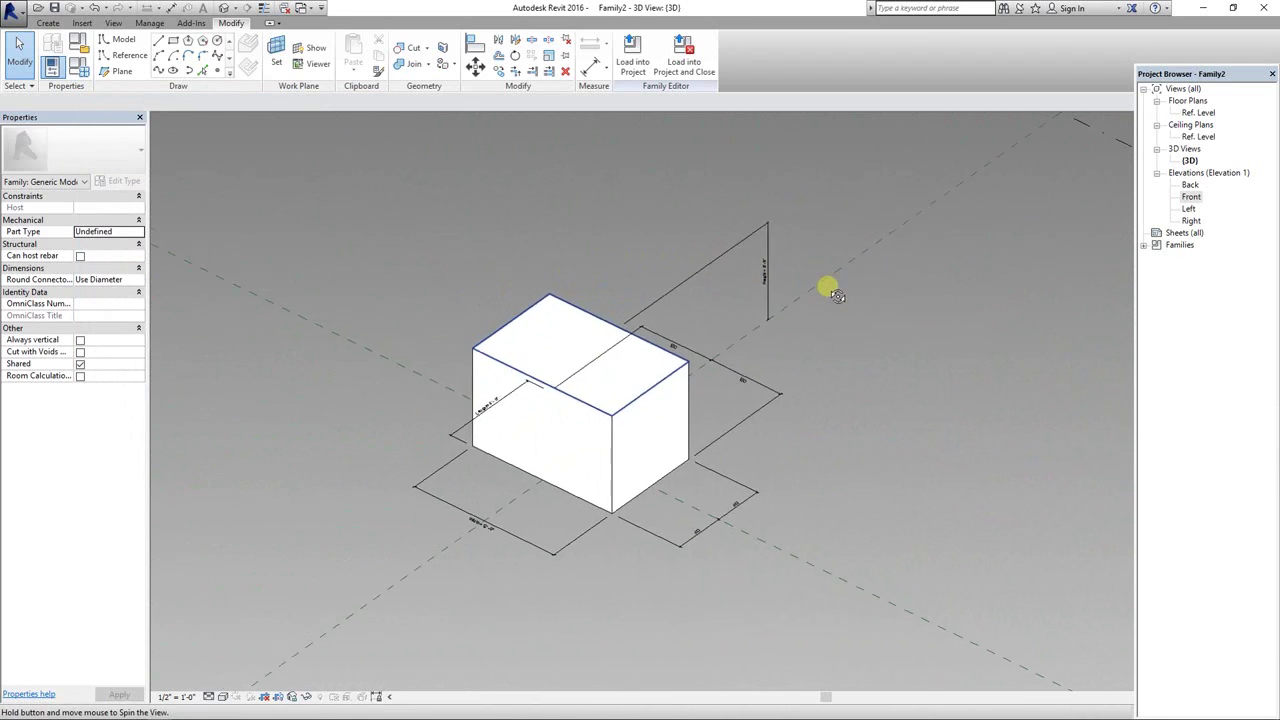
scroll(805, 293, "up", 2)
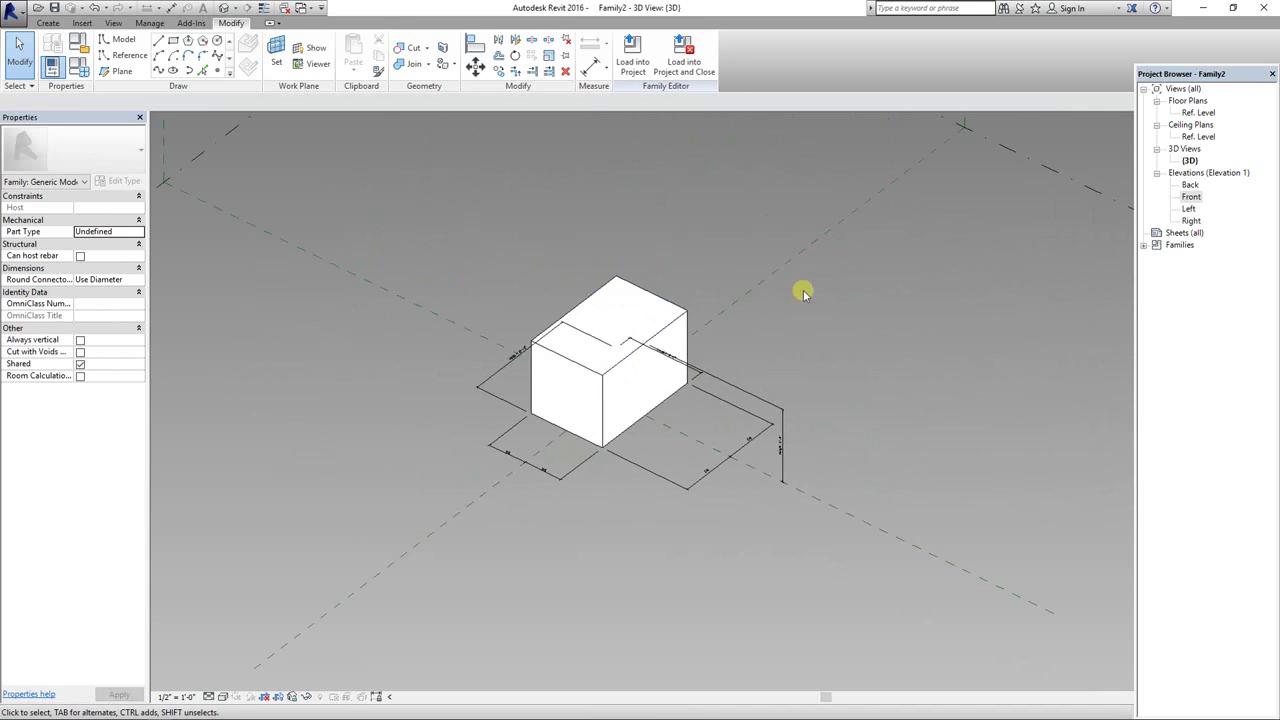
middle_click_drag(569, 301, 651, 322)
scroll(650, 320, "up", 1)
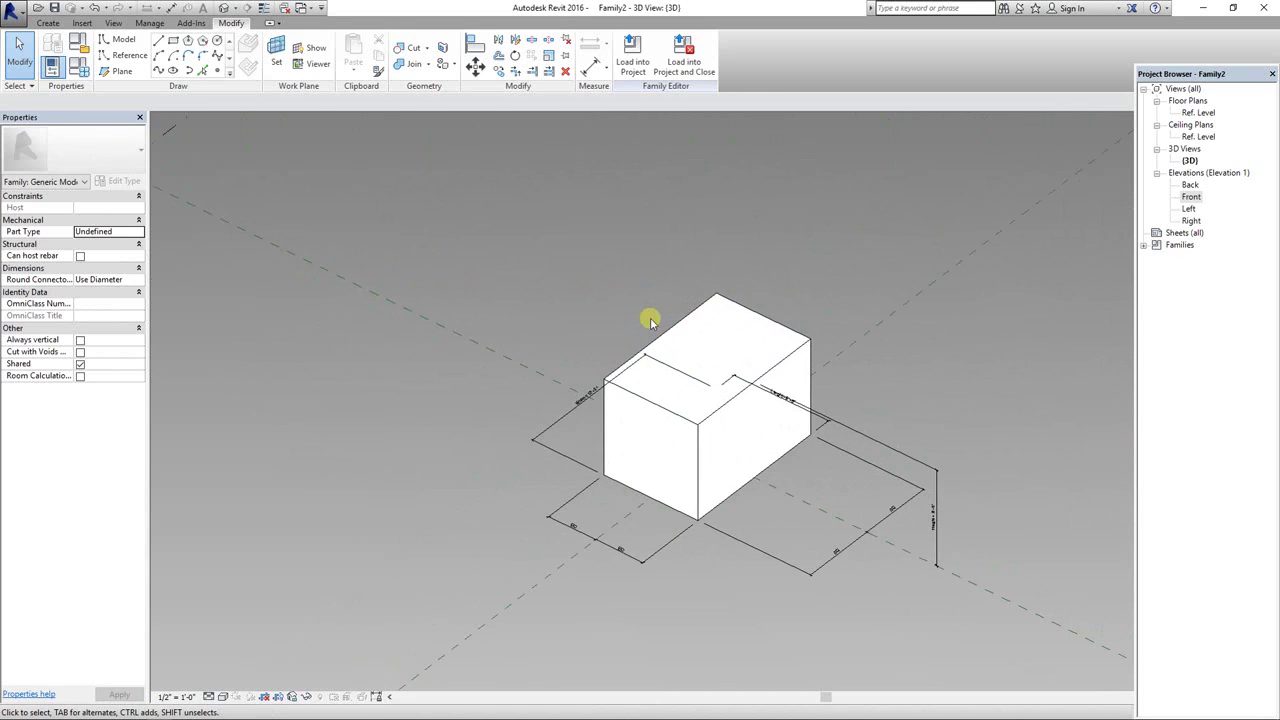
scroll(655, 321, "down", 2)
middle_click_drag(658, 273, 551, 241, "shift")
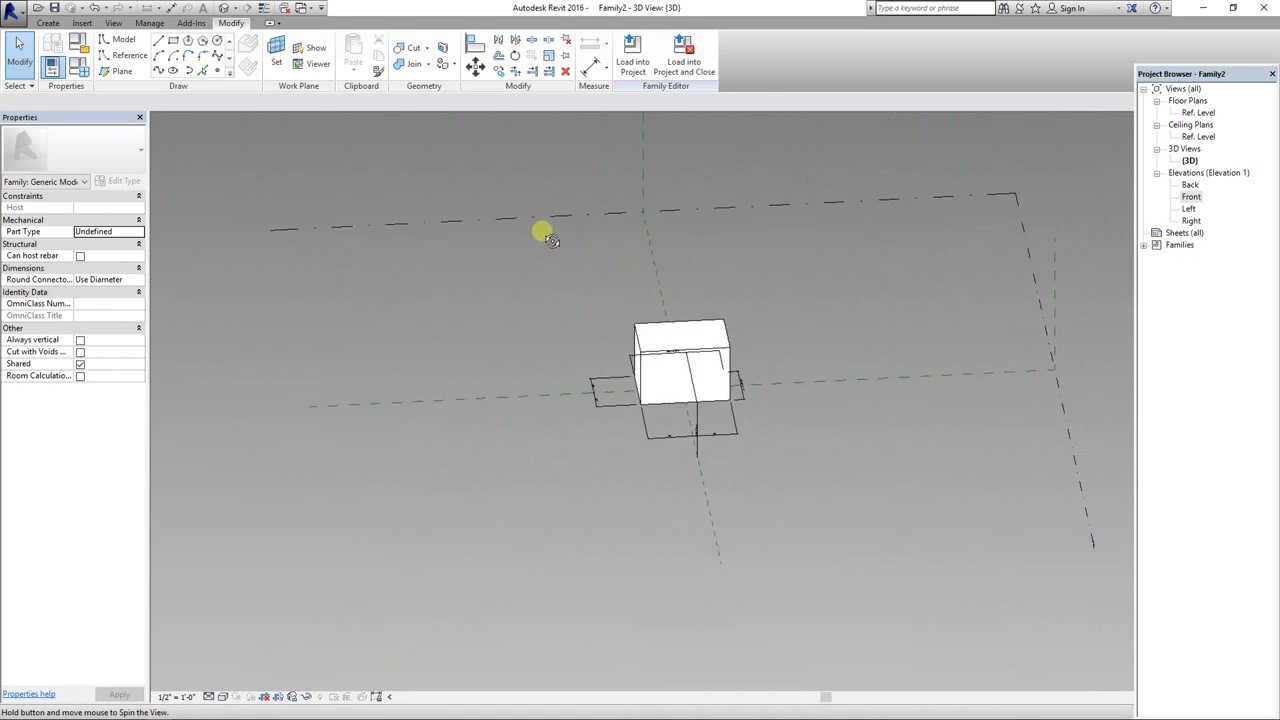
middle_click_drag(754, 277, 943, 283, "shift")
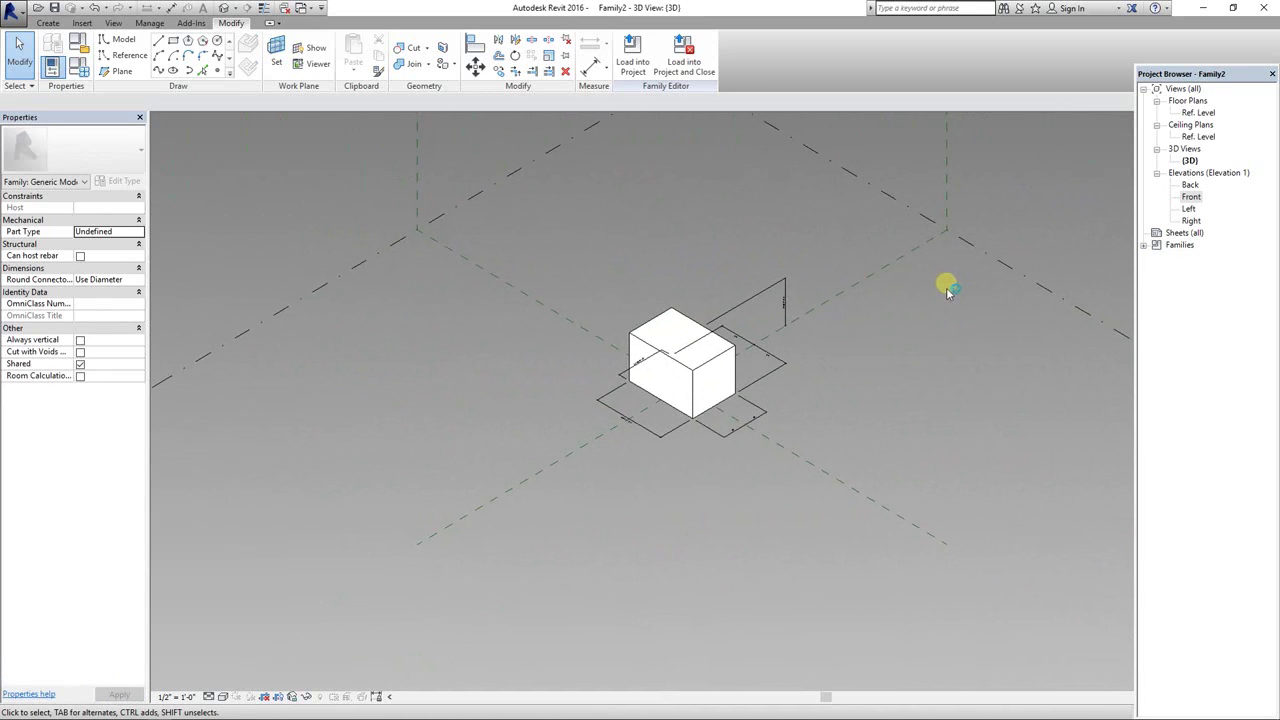
scroll(828, 306, "up", 1)
middle_click_drag(751, 320, 531, 320, "shift")
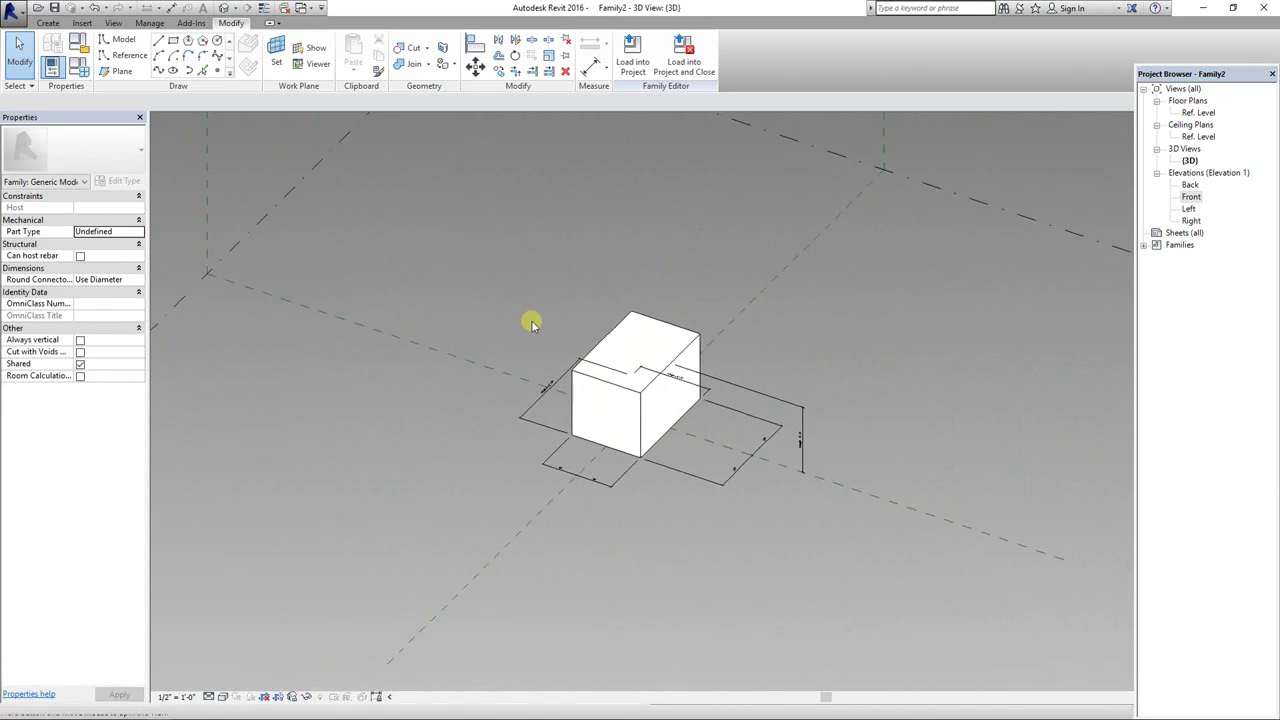
mouse_move(670, 316)
middle_mouse_down("shift")
mouse_move(503, 346)
mouse_move(629, 337)
mouse_move(766, 288)
mouse_move(1043, 271)
mouse_move(674, 326)
middle_mouse_up("shift")
scroll(612, 333, "up", 2)
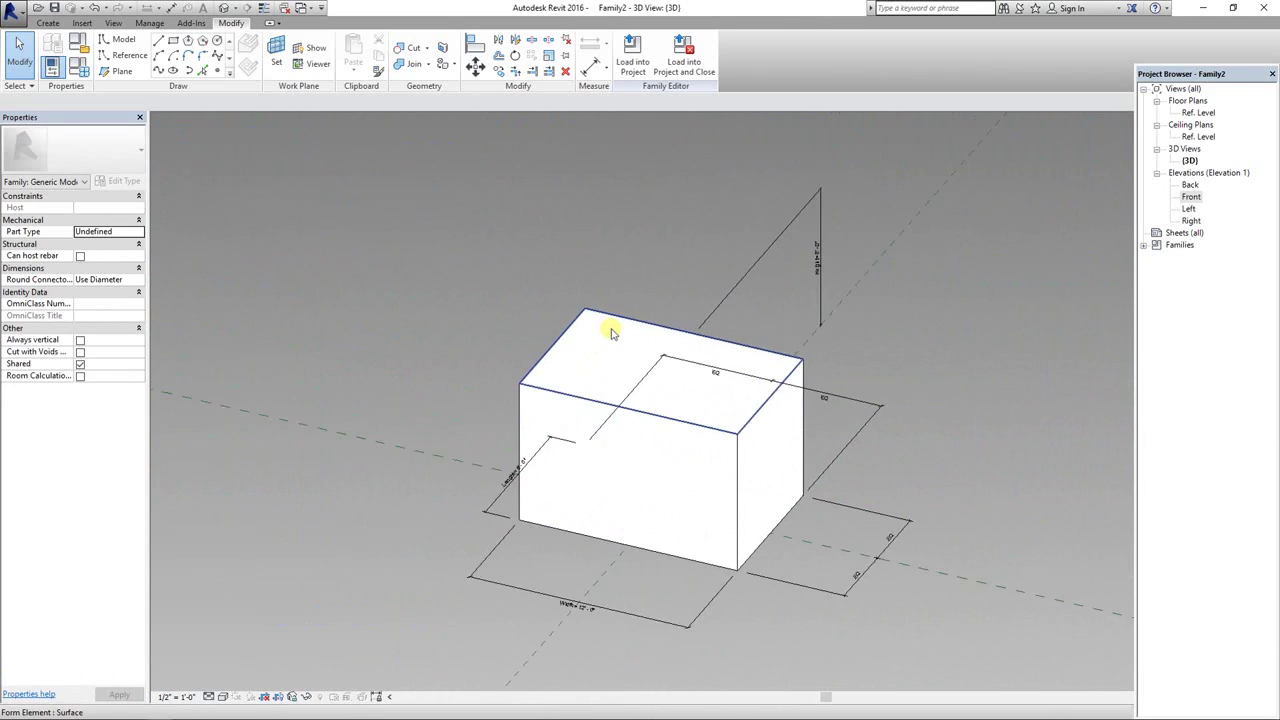